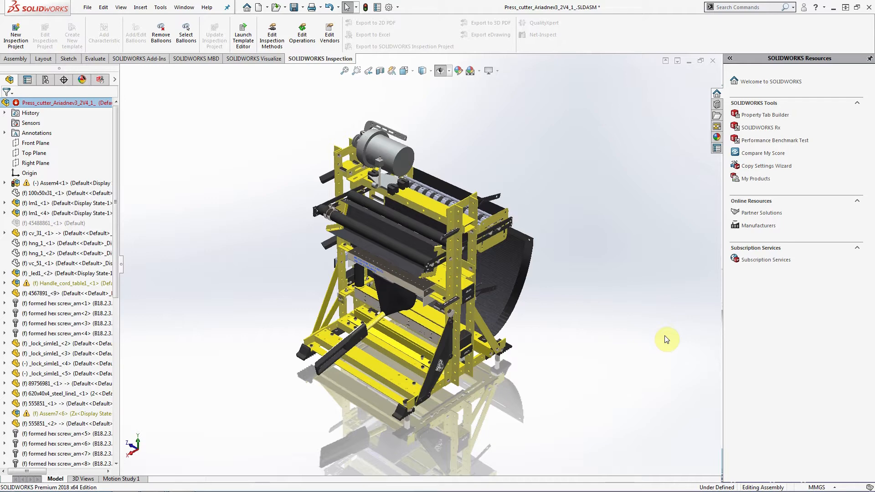
{"action": "middle_click_drag", "start_coordinate": [602, 293], "coordinate": [604, 269]}
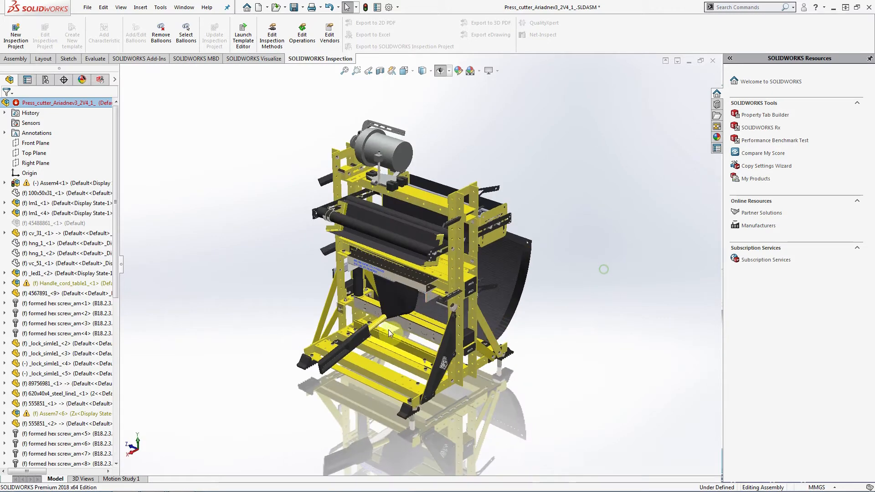
{"action": "right_click", "coordinate": [358, 341]}
{"action": "left_click", "coordinate": [305, 357]}
{"action": "scroll", "coordinate": [319, 356], "scroll_direction": "down", "scroll_amount": 2}
{"action": "scroll", "coordinate": [400, 338], "scroll_direction": "down", "scroll_amount": 3}
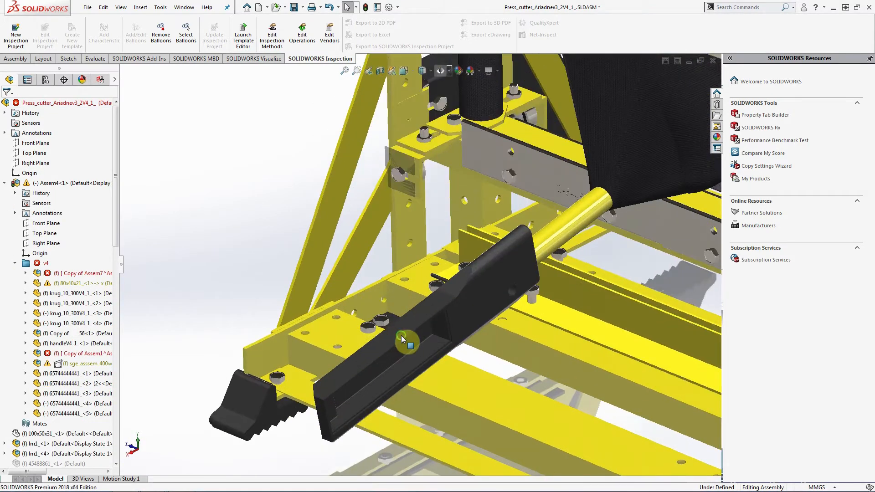
{"action": "scroll", "coordinate": [388, 292], "scroll_direction": "down", "scroll_amount": 4}
{"action": "right_click", "coordinate": [475, 299]}
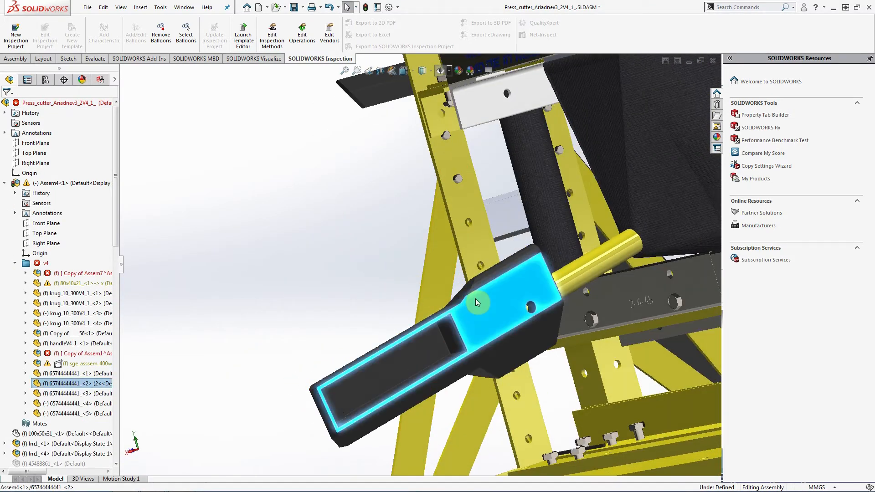
{"action": "left_click", "coordinate": [486, 146]}
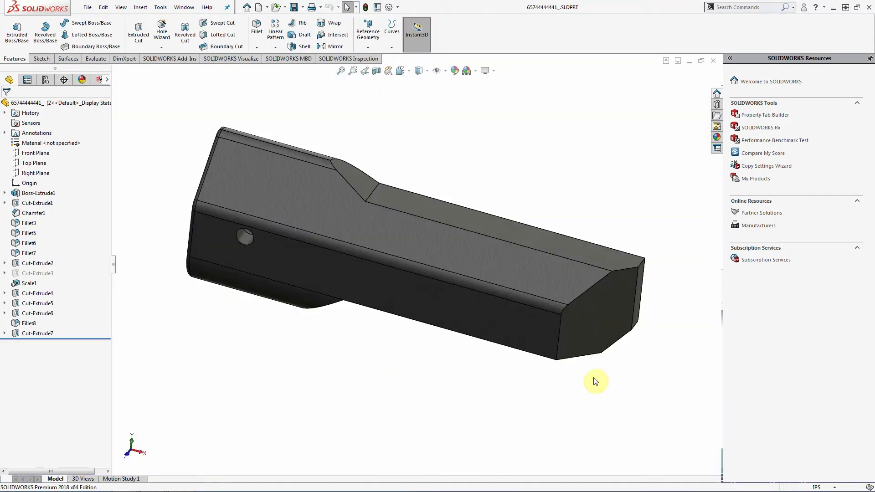
{"action": "middle_click_drag", "start_coordinate": [595, 382], "coordinate": [535, 331]}
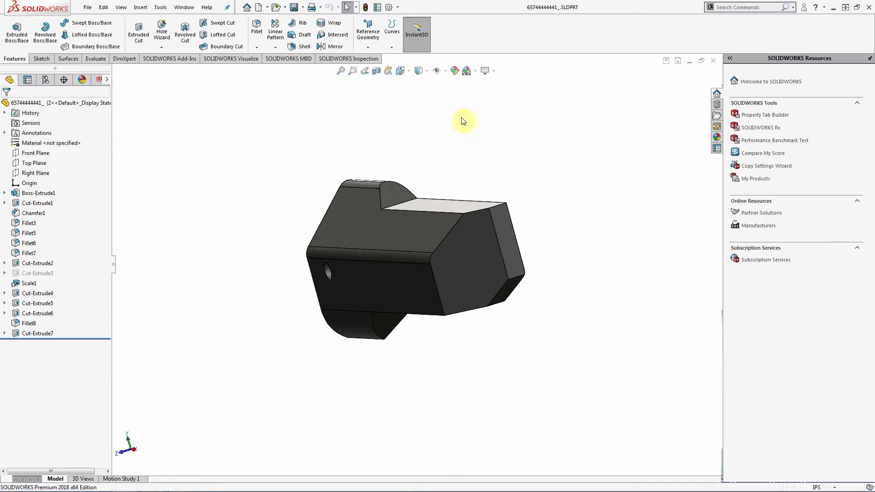
- Show the still-empty 3D Views panel for the handle part
{"action": "left_click", "coordinate": [88, 480]}
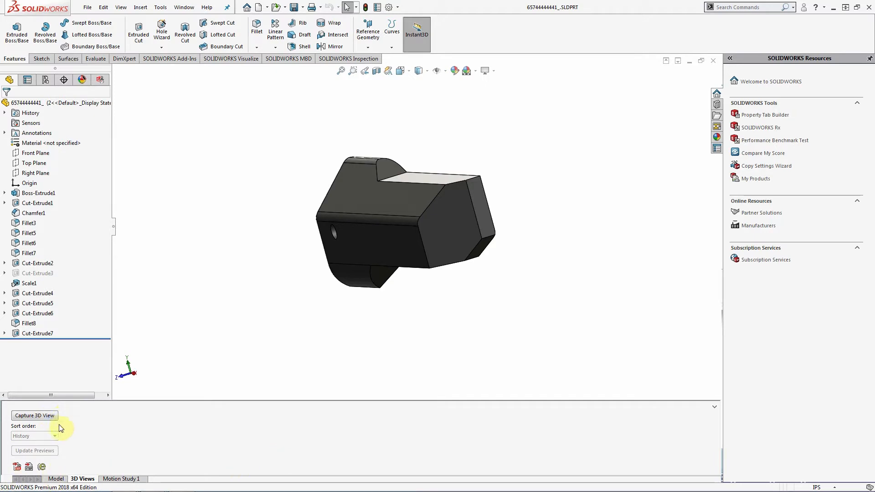
{"action": "left_click", "coordinate": [34, 415]}
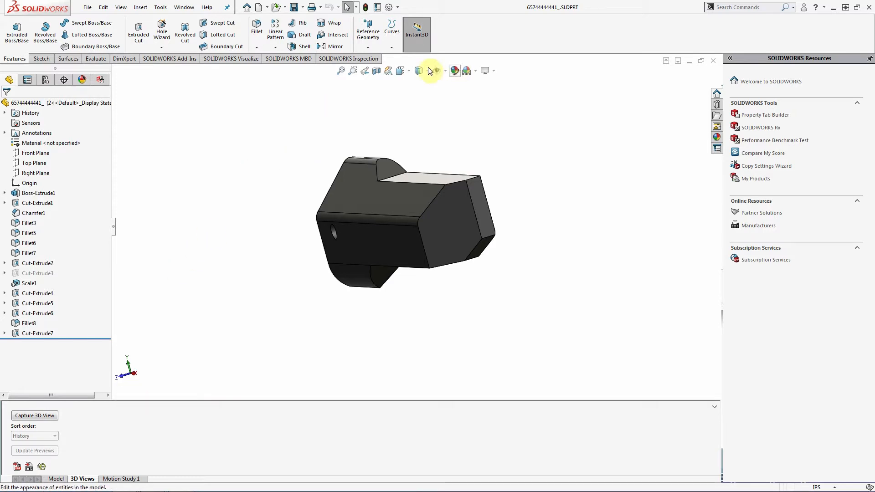
- Turn the handle to Front view with Hidden Lines Removed, and start capturing 3D View-1
{"action": "left_click", "coordinate": [412, 76]}
{"action": "left_click", "coordinate": [412, 110]}
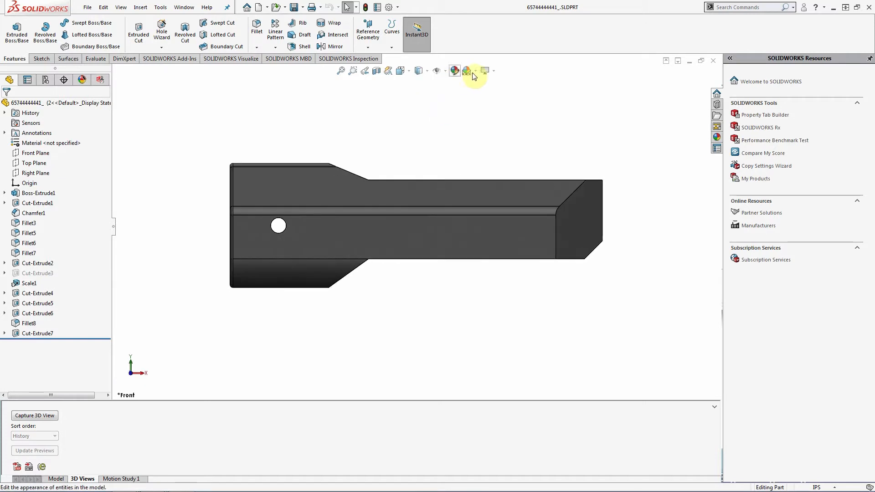
{"action": "left_click", "coordinate": [425, 72]}
{"action": "left_click", "coordinate": [419, 110]}
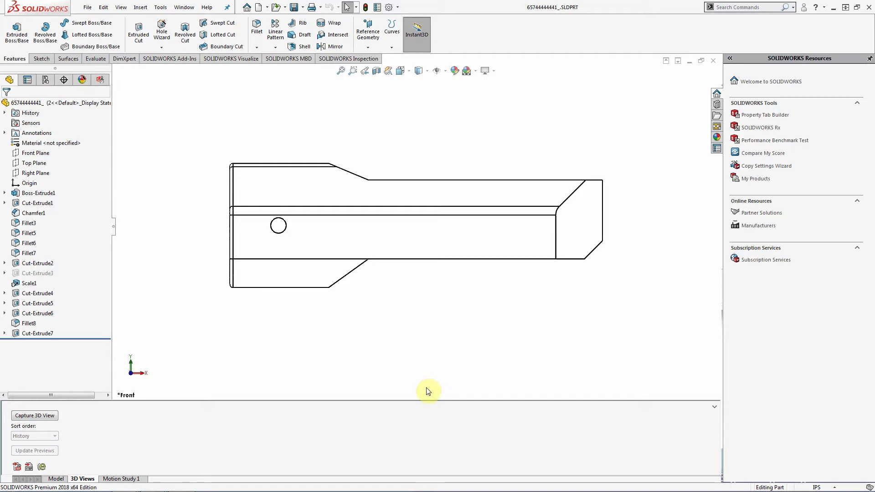
{"action": "left_click", "coordinate": [34, 416]}
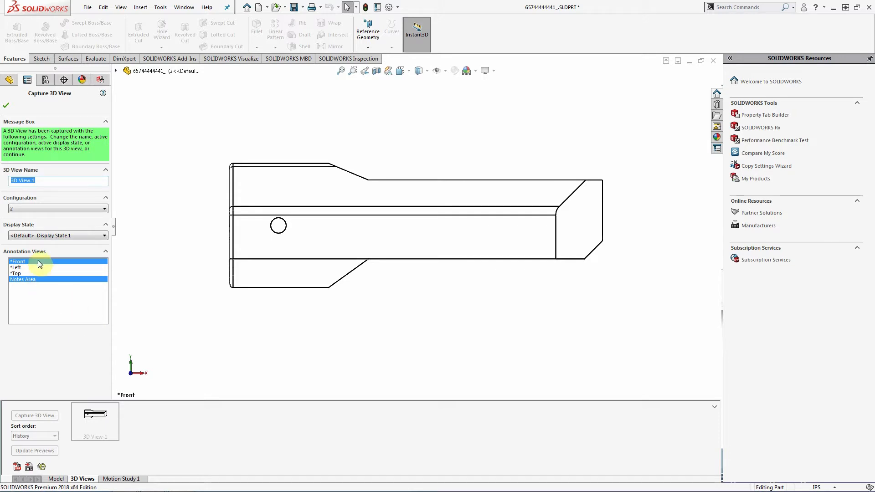
- Attach the *Front annotations and Notes Area, then save 3D View-1
{"action": "left_click", "coordinate": [19, 263]}
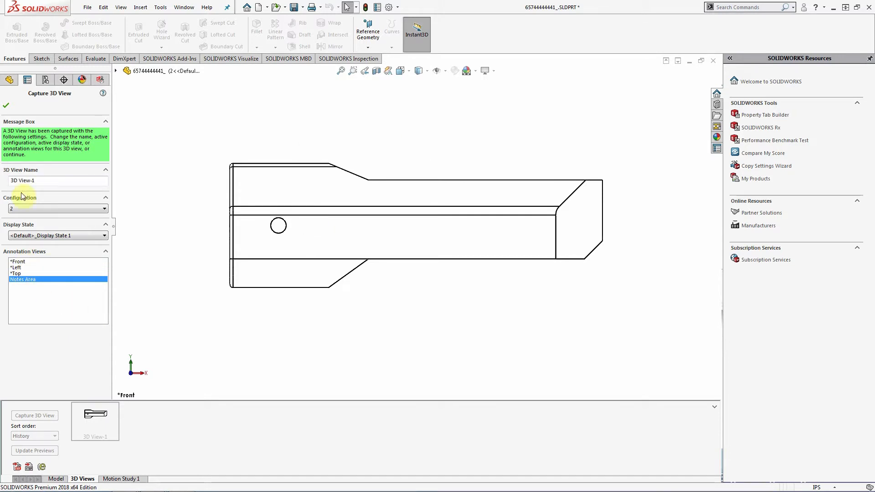
{"action": "left_click", "coordinate": [16, 262]}
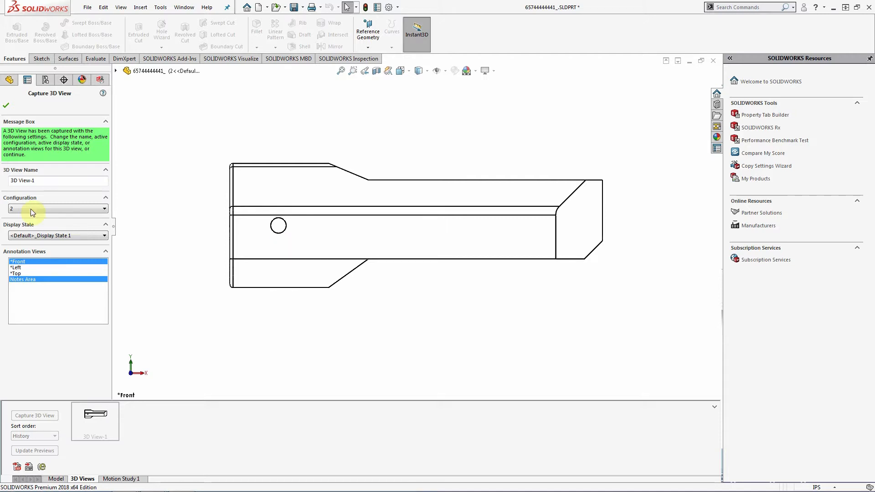
{"action": "left_click", "coordinate": [6, 105]}
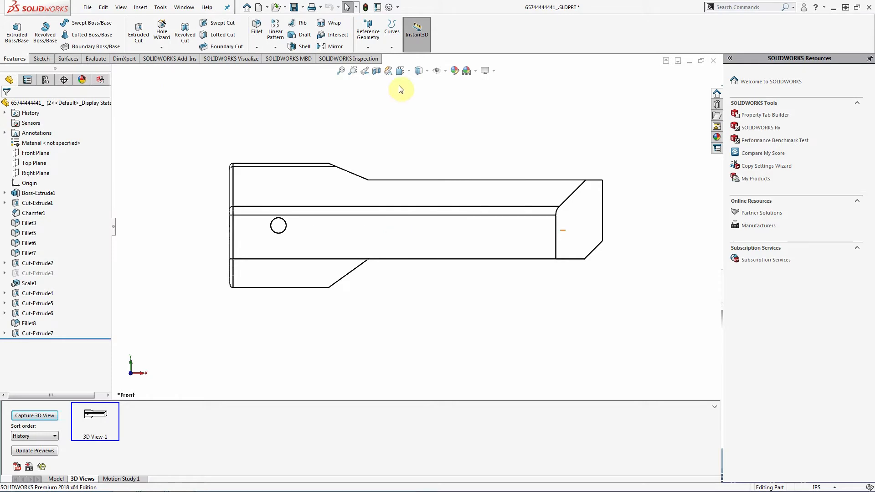
{"action": "left_click", "coordinate": [403, 71]}
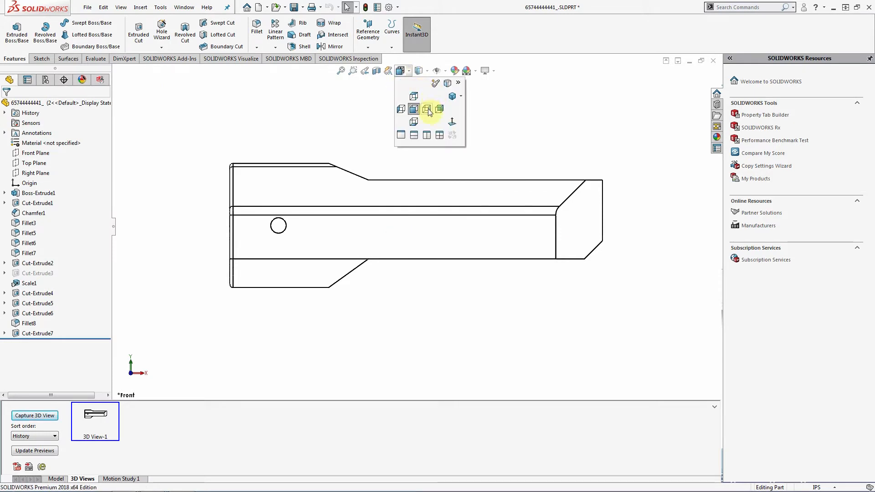
- Capture the Left view as 3D View-2 with only the *Left annotations
{"action": "left_click", "coordinate": [428, 109]}
{"action": "left_click", "coordinate": [410, 72]}
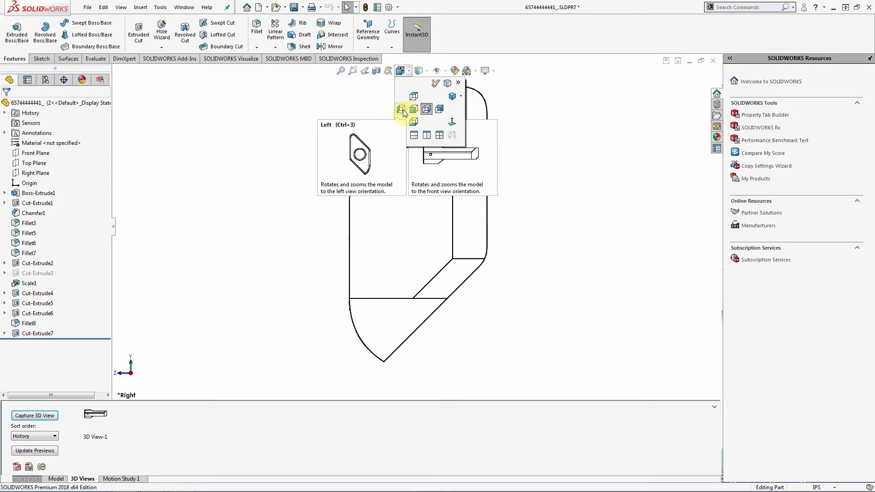
{"action": "left_click", "coordinate": [402, 110]}
{"action": "left_click", "coordinate": [34, 415]}
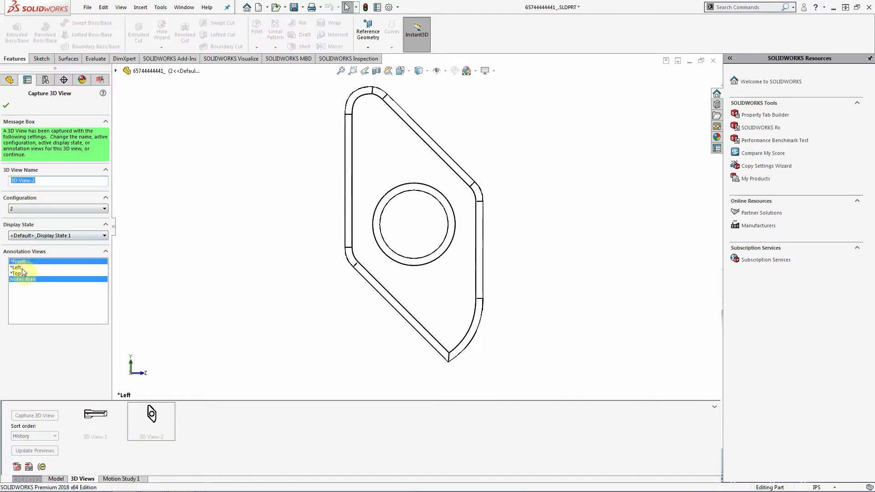
{"action": "left_click", "coordinate": [21, 268]}
{"action": "left_click", "coordinate": [22, 262]}
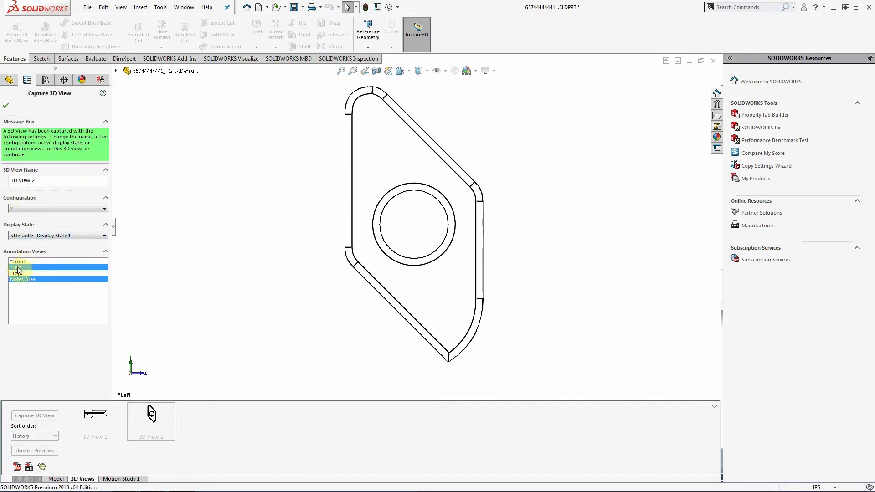
{"action": "left_click", "coordinate": [6, 105]}
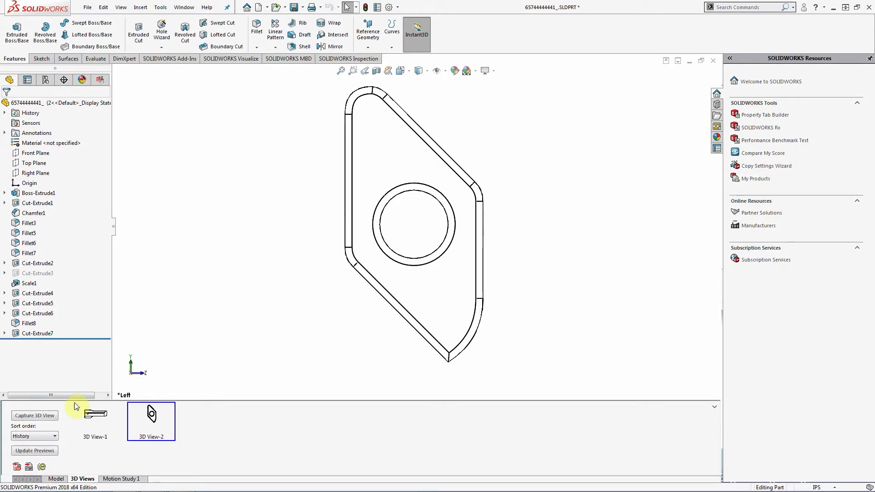
- Capture the Top view as 3D View-3 with only the *Top annotations
{"action": "left_click", "coordinate": [407, 72]}
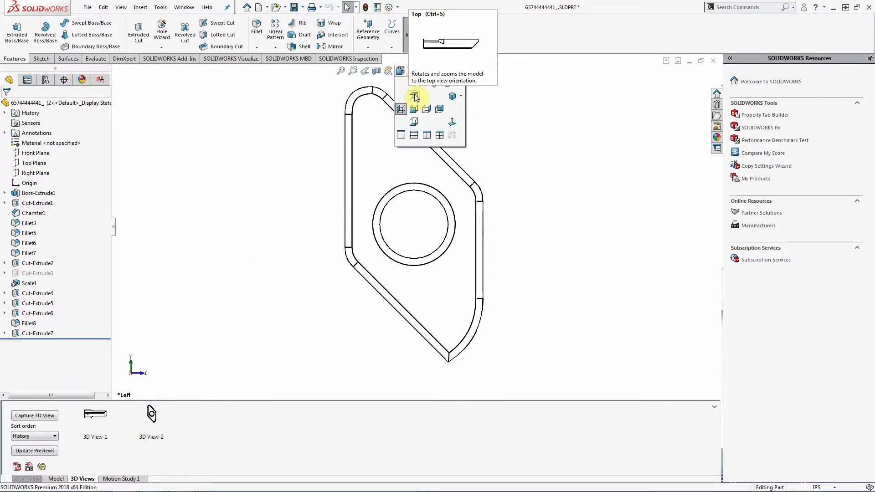
{"action": "left_click", "coordinate": [414, 96]}
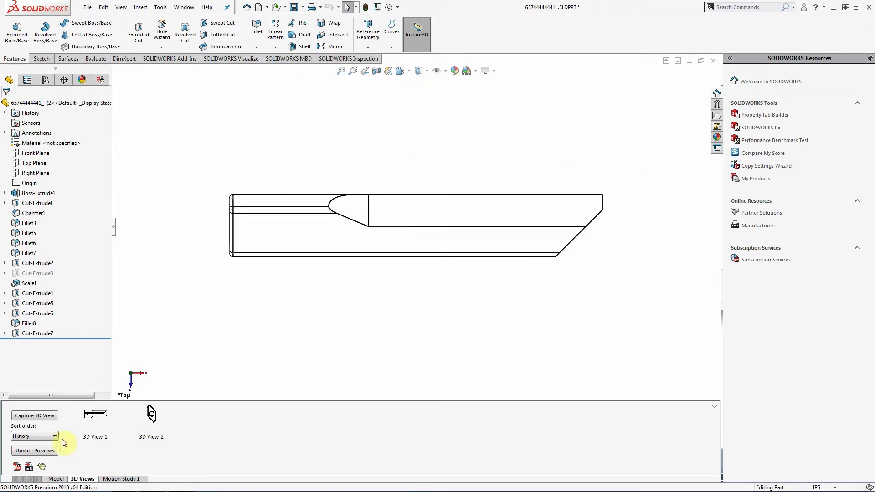
{"action": "left_click", "coordinate": [35, 416]}
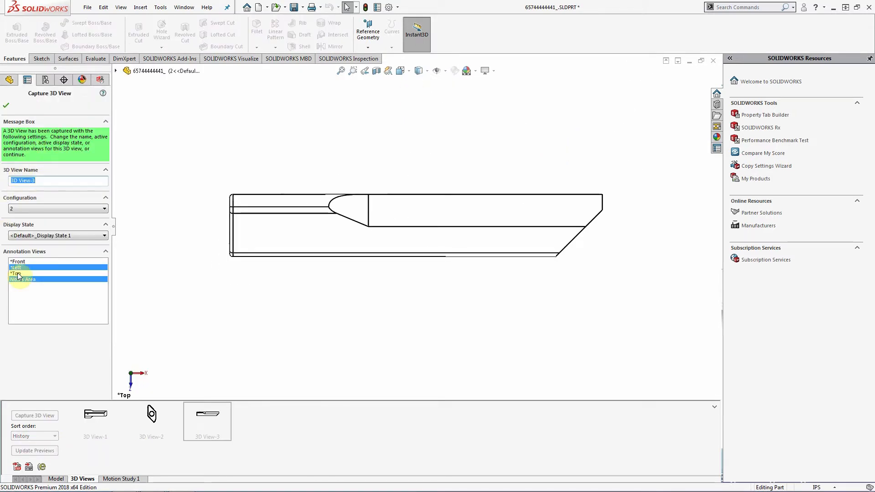
{"action": "left_click", "coordinate": [16, 273]}
{"action": "left_click", "coordinate": [16, 267]}
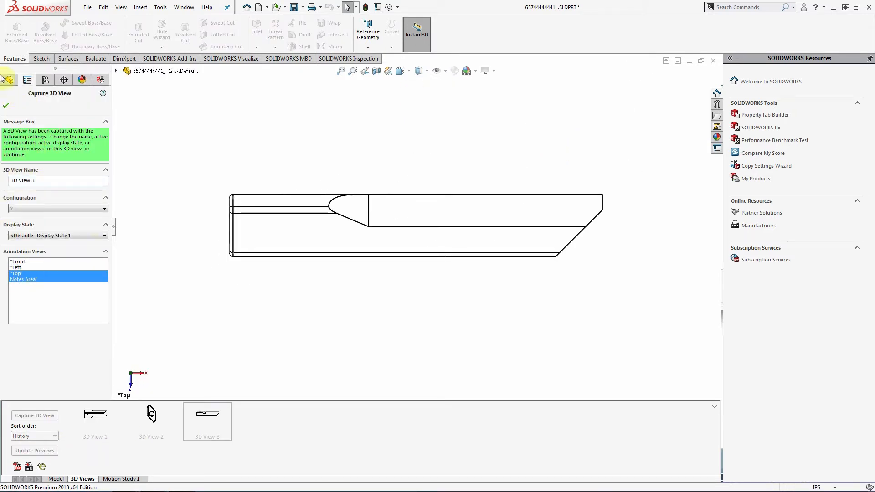
{"action": "left_click", "coordinate": [7, 108]}
- Orbit the handle to an angled view and set the display style to Shaded
{"action": "middle_click_drag", "start_coordinate": [524, 250], "coordinate": [424, 74]}
{"action": "left_click", "coordinate": [424, 72]}
{"action": "left_click", "coordinate": [425, 82]}
{"action": "mouse_move", "coordinate": [443, 214]}
{"action": "middle_mouse_down"}
{"action": "mouse_move", "coordinate": [458, 174]}
{"action": "mouse_move", "coordinate": [451, 123]}
{"action": "mouse_move", "coordinate": [381, 190]}
{"action": "mouse_move", "coordinate": [412, 222]}
{"action": "mouse_move", "coordinate": [433, 209]}
{"action": "mouse_move", "coordinate": [424, 237]}
{"action": "mouse_move", "coordinate": [433, 217]}
{"action": "mouse_move", "coordinate": [433, 248]}
{"action": "middle_mouse_up"}
- Save the shaded angled view as 3D View-4 with *Front, *Left, *Top and Notes Area annotations
{"action": "scroll", "coordinate": [414, 359], "scroll_direction": "up", "scroll_amount": 1}
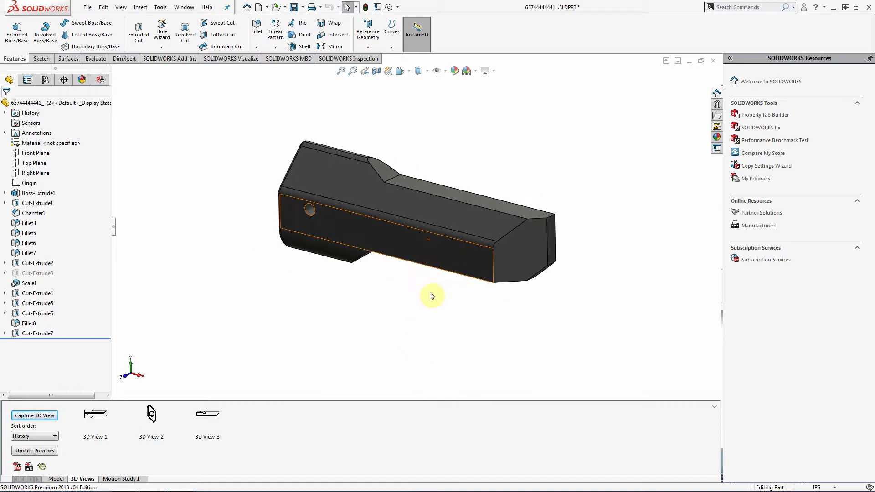
{"action": "scroll", "coordinate": [441, 260], "scroll_direction": "down", "scroll_amount": 2}
{"action": "middle_click_drag", "start_coordinate": [412, 298], "coordinate": [411, 333], "text": "ctrl"}
{"action": "left_click", "coordinate": [34, 415]}
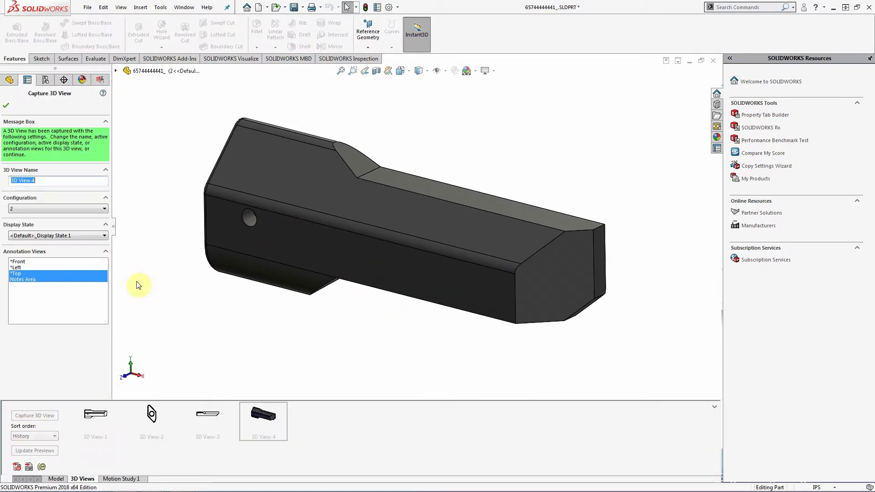
{"action": "left_click", "coordinate": [29, 268]}
{"action": "left_click", "coordinate": [30, 267]}
{"action": "left_click", "coordinate": [34, 262]}
{"action": "left_click", "coordinate": [37, 268]}
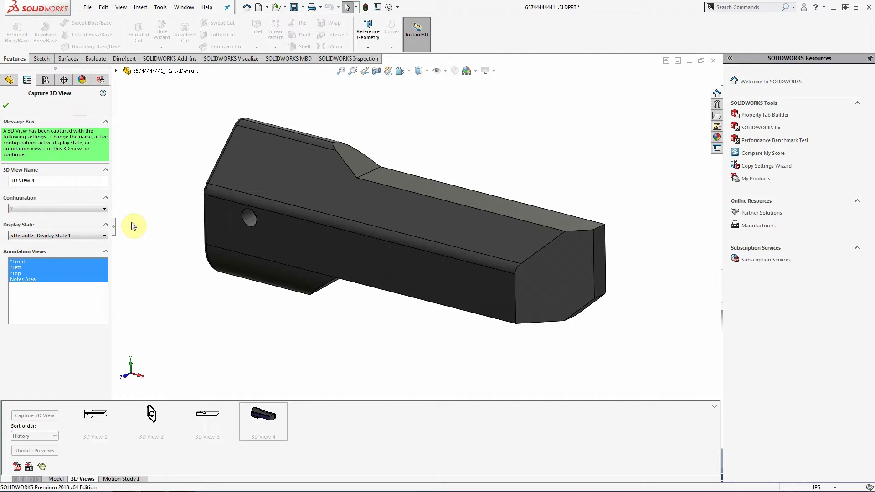
{"action": "left_click", "coordinate": [6, 106]}
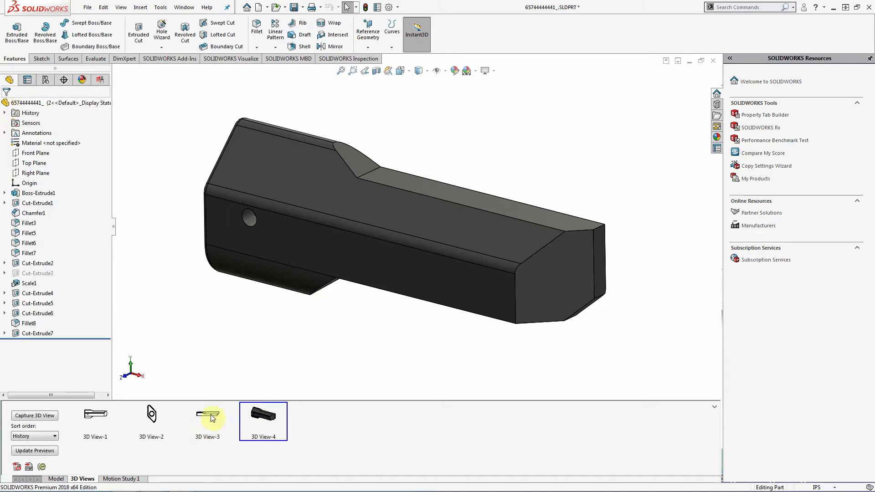
- Activate saved 3D View-1 to show the front hidden-lines-removed view again
{"action": "double_click", "coordinate": [101, 420]}
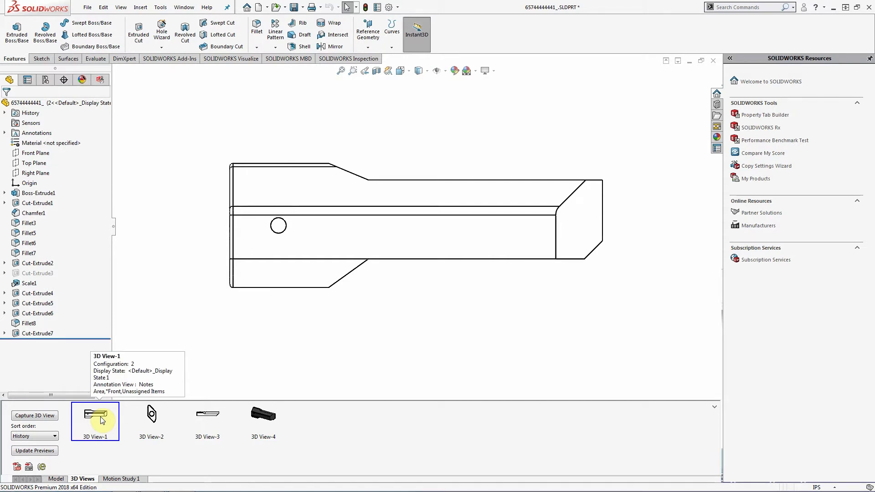
{"action": "double_click", "coordinate": [101, 420]}
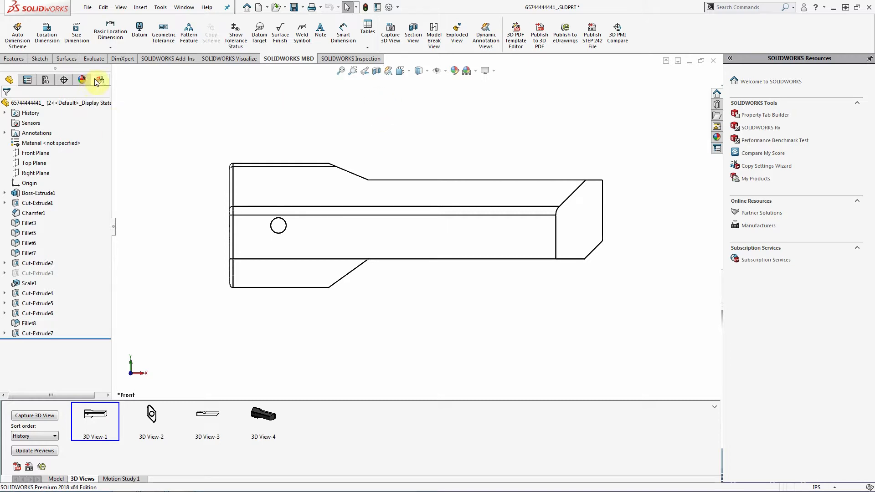
- Switch to the DimXpert and SOLIDWORKS MBD tools and start a Basic Location Dimension
{"action": "left_click", "coordinate": [122, 59]}
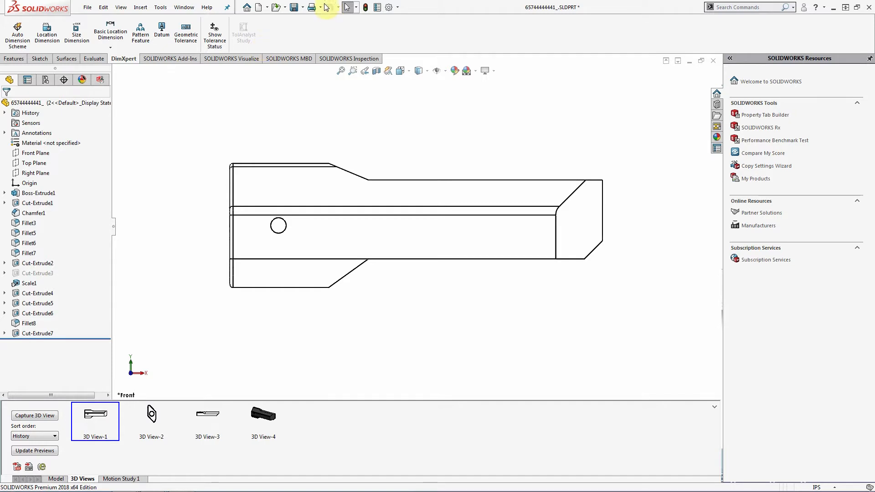
{"action": "left_click", "coordinate": [301, 62]}
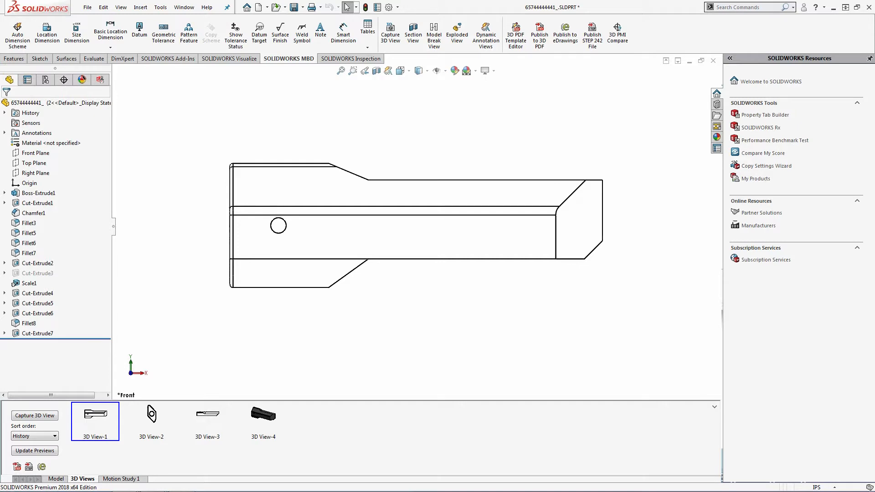
{"action": "left_click", "coordinate": [344, 31]}
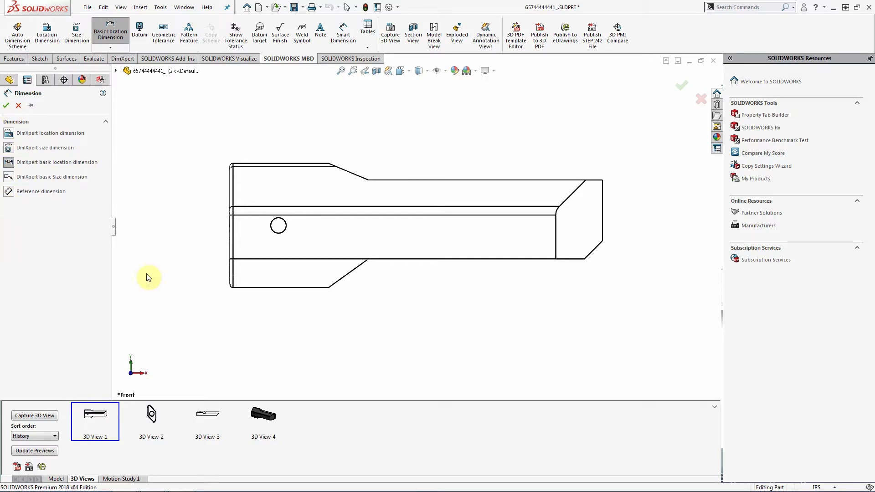
- Dimension the small hole's location from the end face as 1.72±0.02
{"action": "left_click", "coordinate": [9, 135]}
{"action": "middle_click_drag", "start_coordinate": [203, 221], "coordinate": [229, 203]}
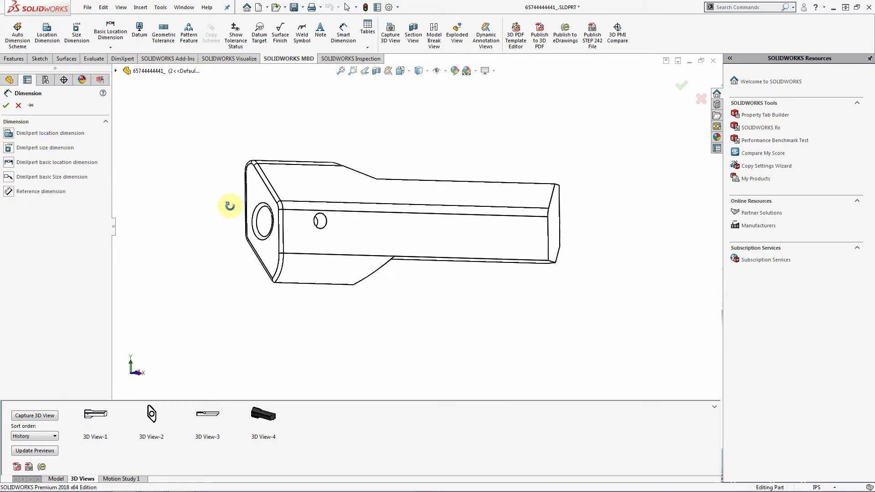
{"action": "left_click", "coordinate": [324, 222]}
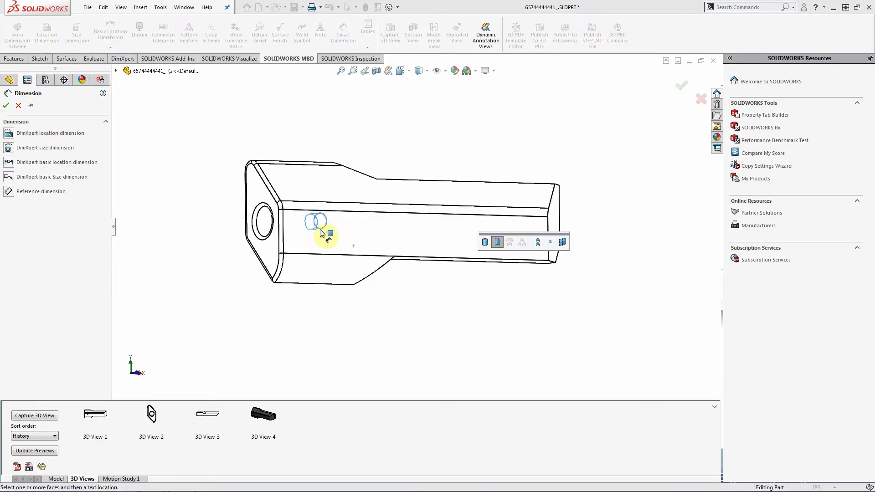
{"action": "left_click", "coordinate": [261, 199]}
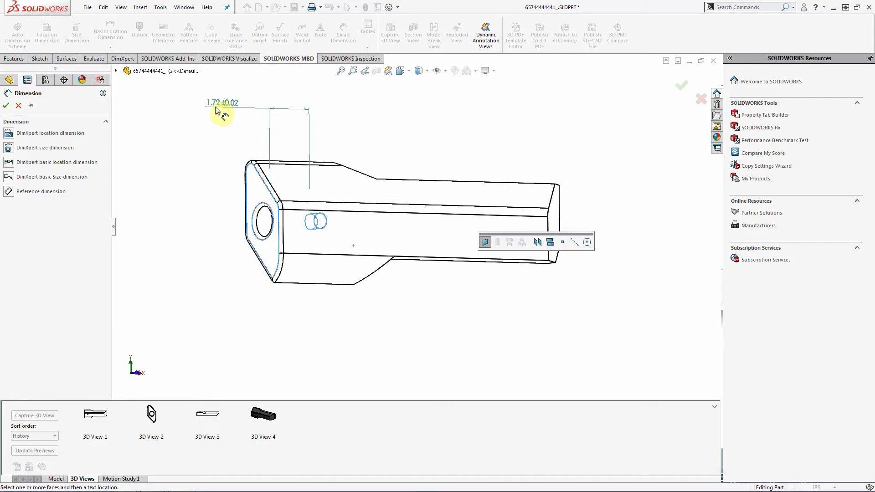
{"action": "left_click", "coordinate": [223, 129]}
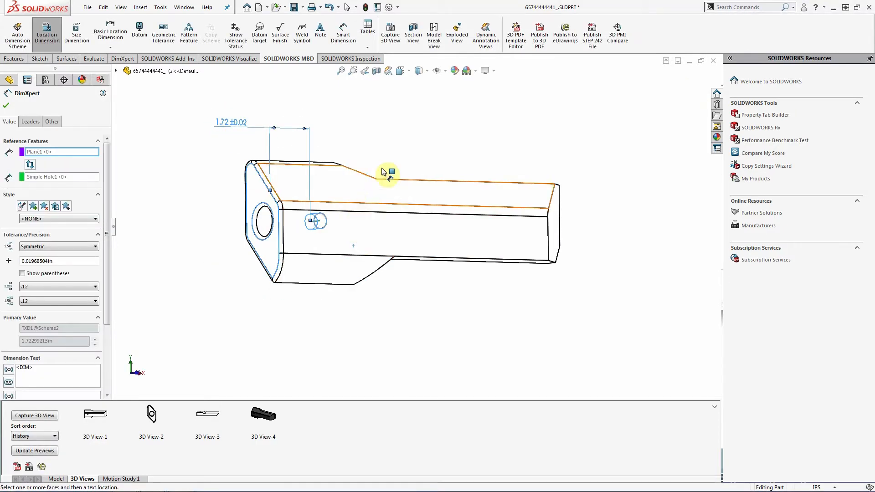
{"action": "key", "text": "Escape"}
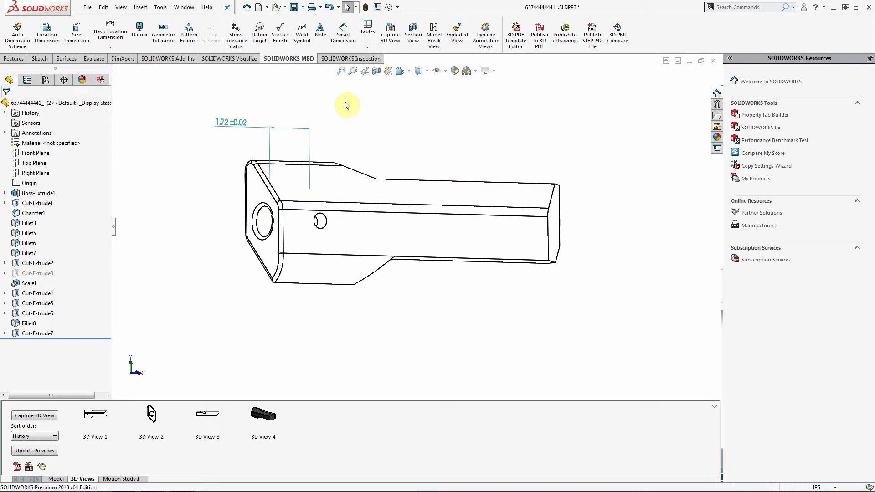
- Add a Ø0.55±0.01 compound-hole size dimension using both hole faces
{"action": "left_click", "coordinate": [344, 32]}
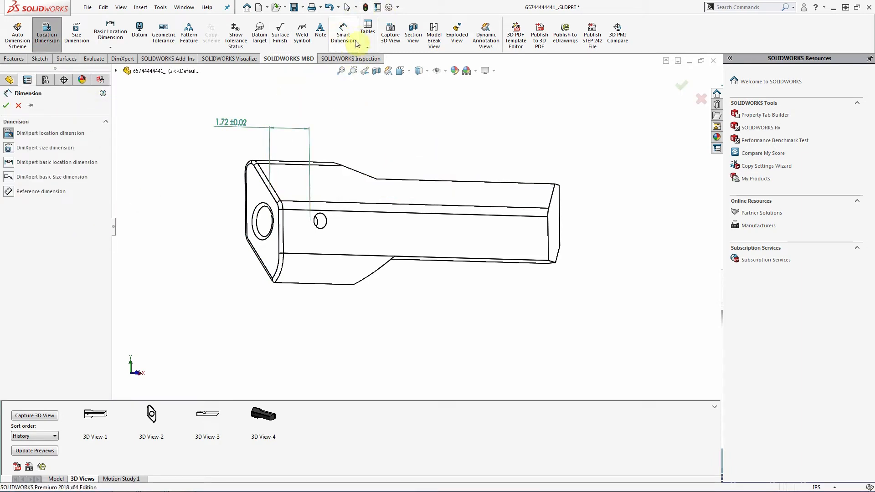
{"action": "left_click", "coordinate": [12, 150]}
{"action": "left_click", "coordinate": [322, 222]}
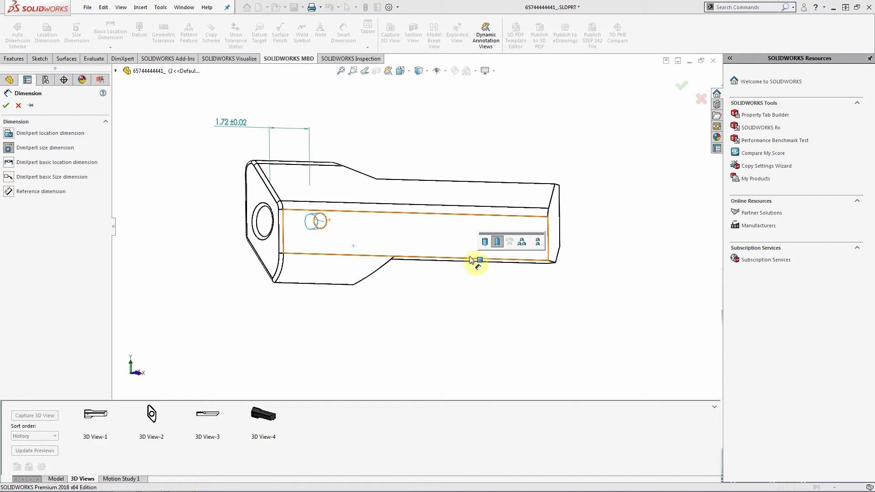
{"action": "left_click", "coordinate": [540, 242]}
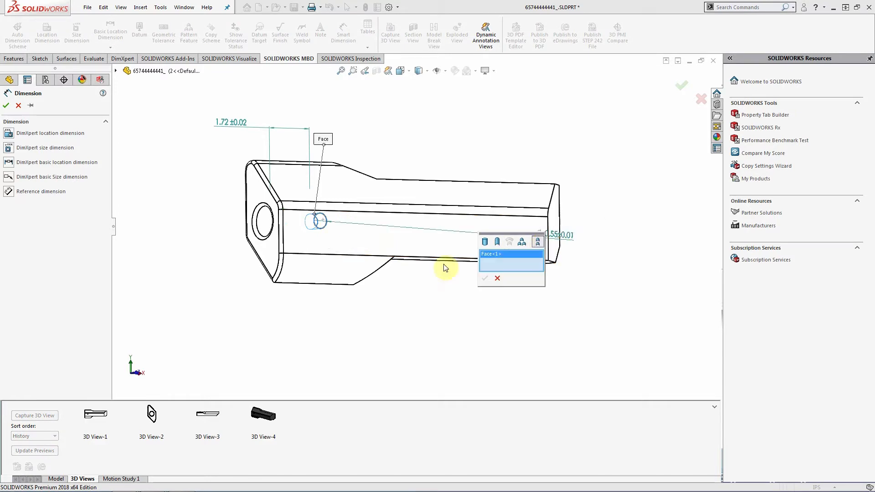
{"action": "middle_click_drag", "start_coordinate": [285, 235], "coordinate": [349, 218]}
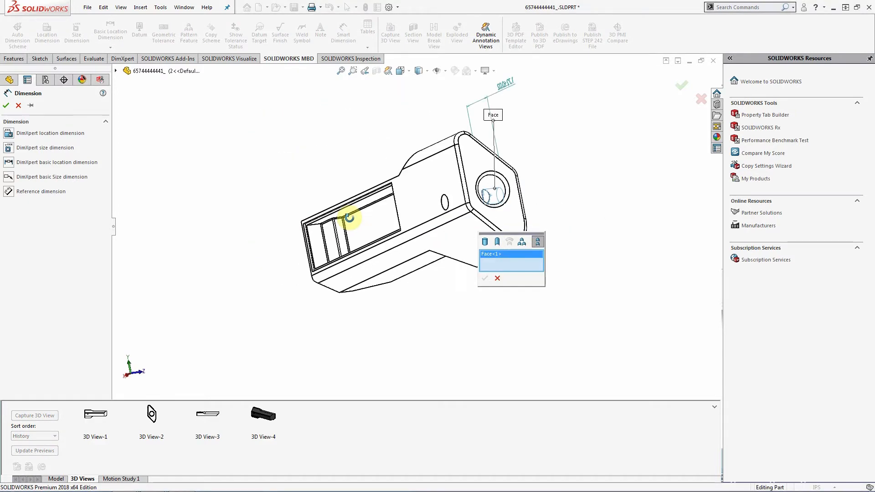
{"action": "left_click", "coordinate": [449, 203]}
{"action": "middle_click_drag", "start_coordinate": [451, 203], "coordinate": [367, 228]}
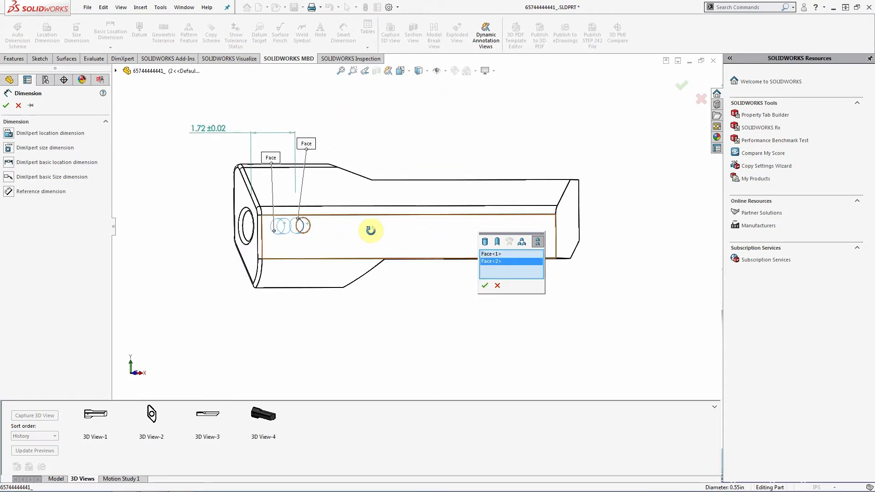
{"action": "left_click", "coordinate": [485, 285]}
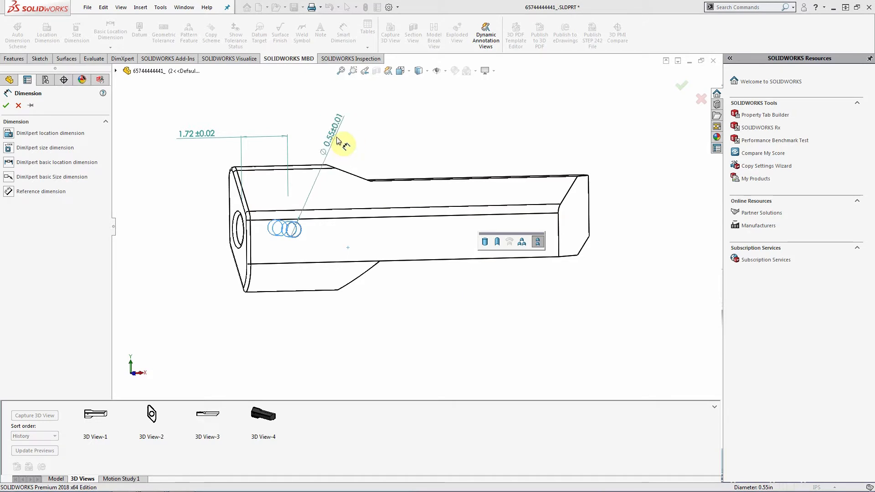
{"action": "left_click", "coordinate": [336, 138]}
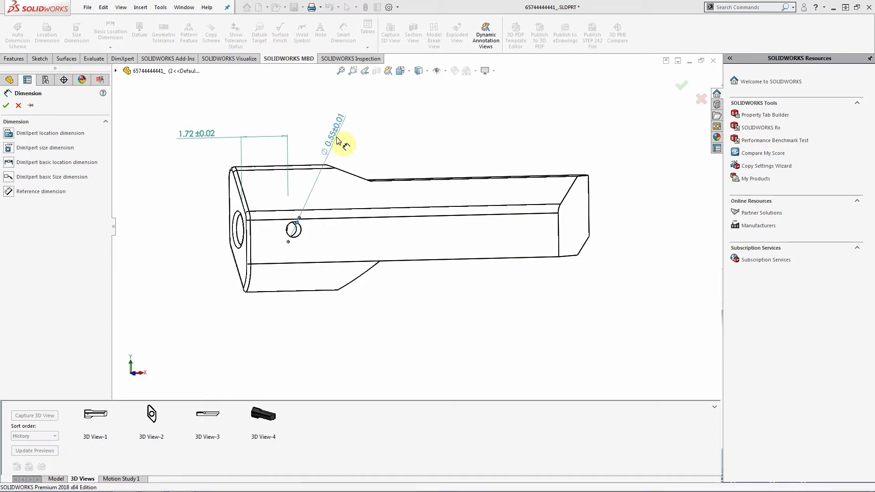
- In Front view, set the Ø0.55±0.01 text horizontal on a bent leader, level with 1.72±0.02
{"action": "left_click", "coordinate": [410, 73]}
{"action": "left_click", "coordinate": [415, 102]}
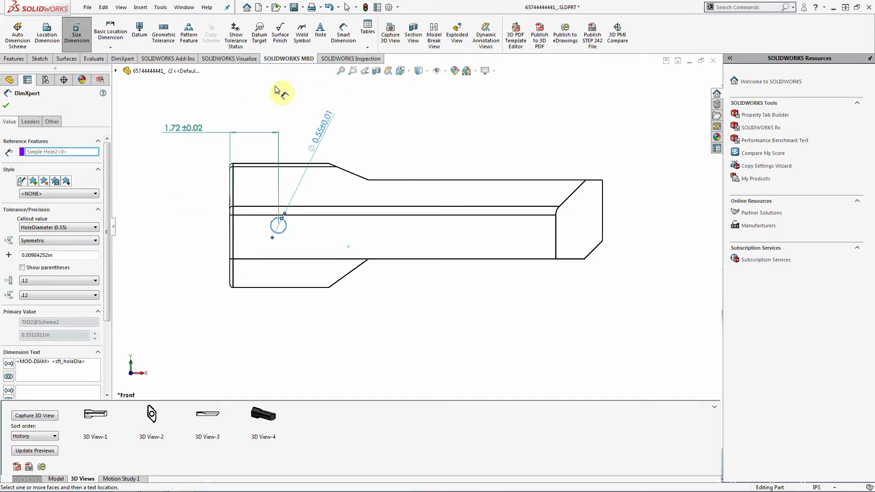
{"action": "left_click", "coordinate": [33, 122]}
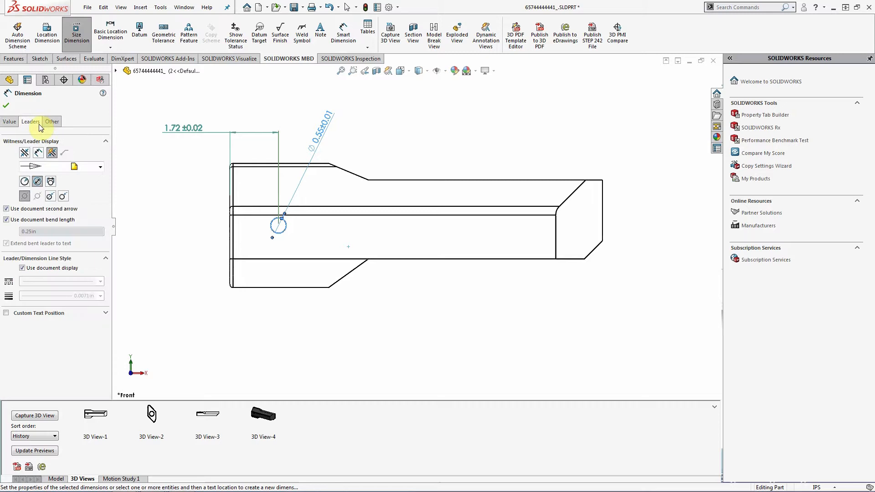
{"action": "left_click", "coordinate": [5, 313]}
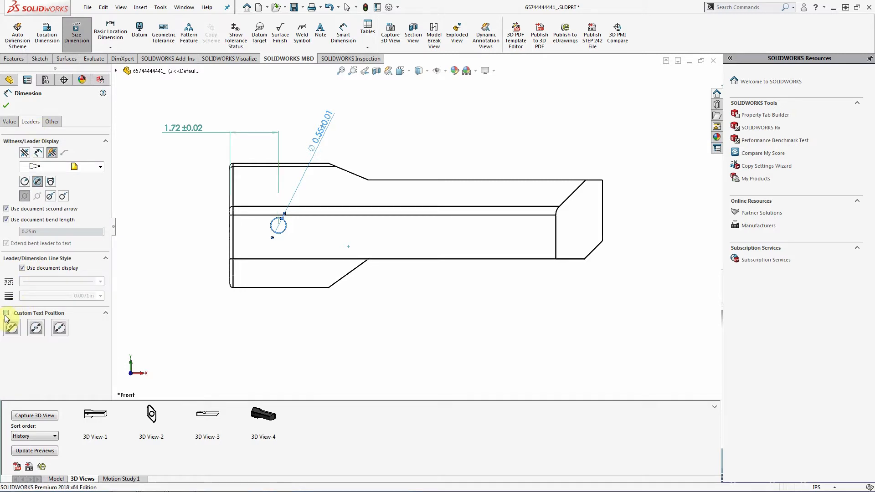
{"action": "left_click", "coordinate": [37, 330]}
{"action": "left_click", "coordinate": [368, 127]}
{"action": "left_click_drag", "start_coordinate": [332, 134], "coordinate": [335, 131]}
{"action": "left_click", "coordinate": [397, 153]}
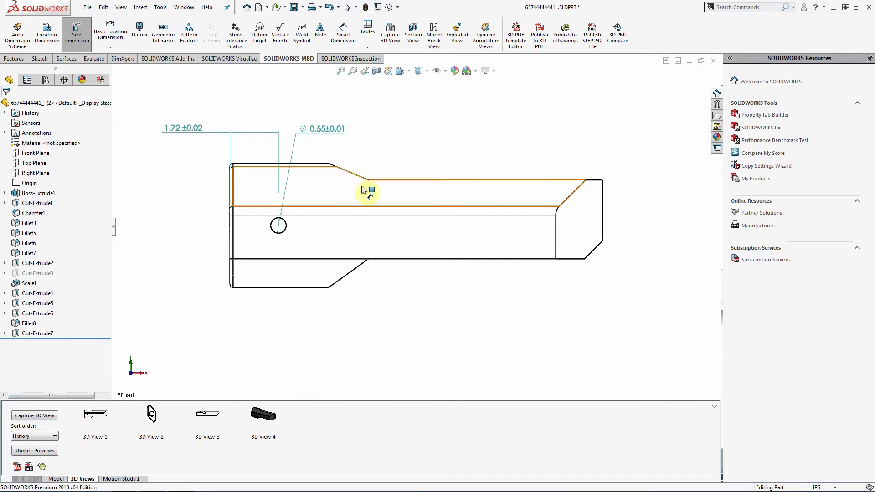
{"action": "right_click", "coordinate": [199, 130]}
{"action": "left_click", "coordinate": [178, 159]}
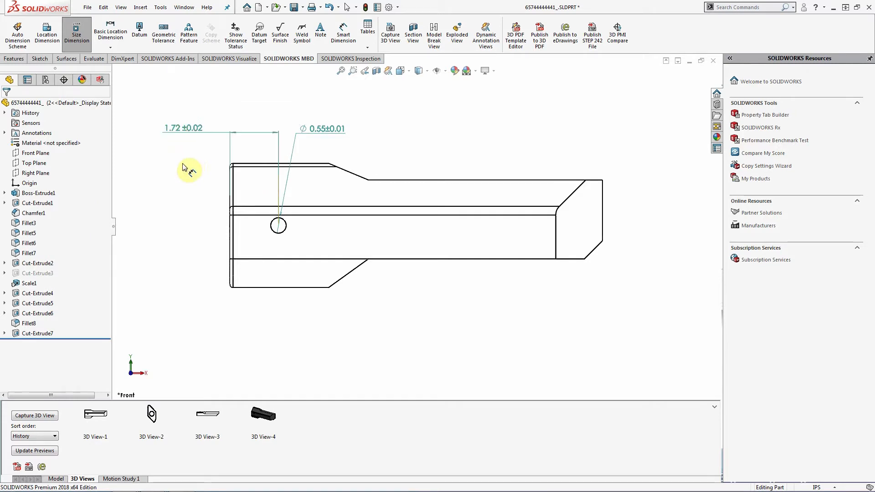
{"action": "key", "text": "Escape"}
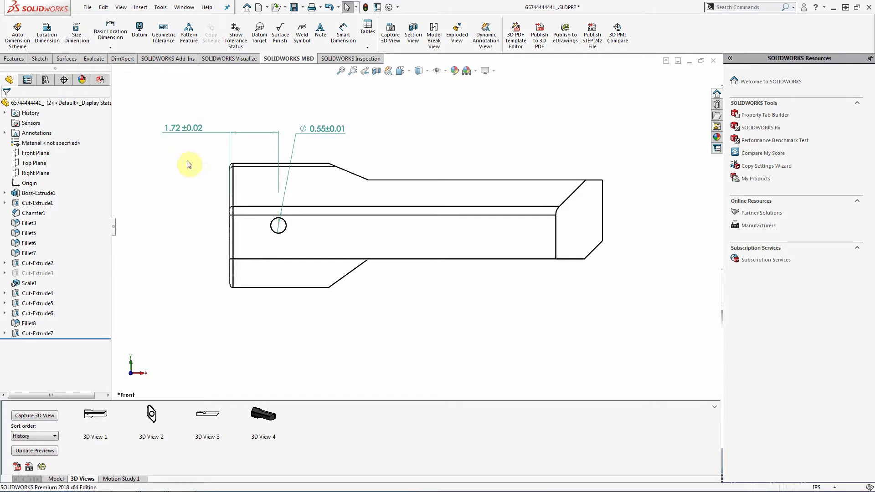
{"action": "right_click", "coordinate": [193, 132]}
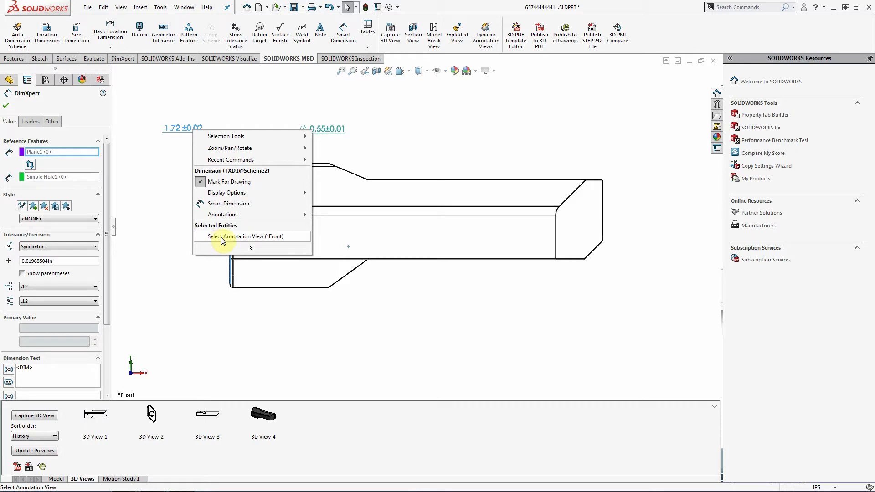
{"action": "left_click", "coordinate": [271, 241]}
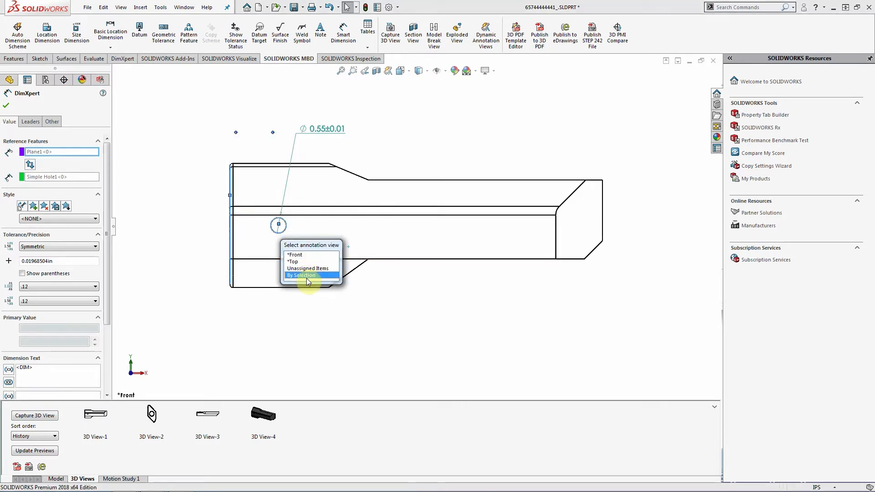
{"action": "left_click", "coordinate": [295, 256]}
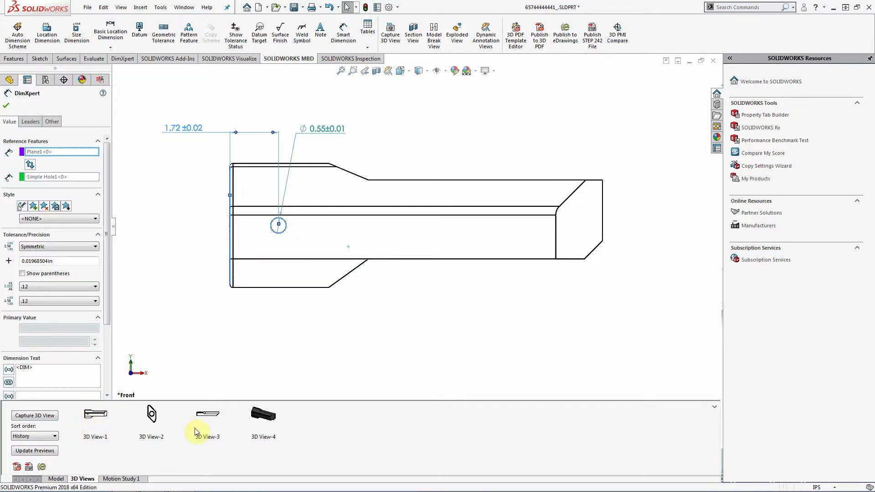
{"action": "right_click", "coordinate": [330, 131]}
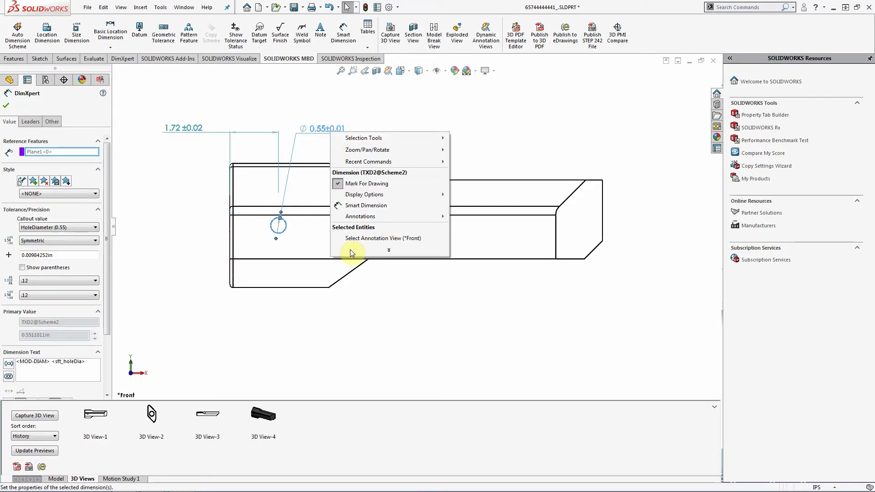
{"action": "left_click", "coordinate": [528, 129]}
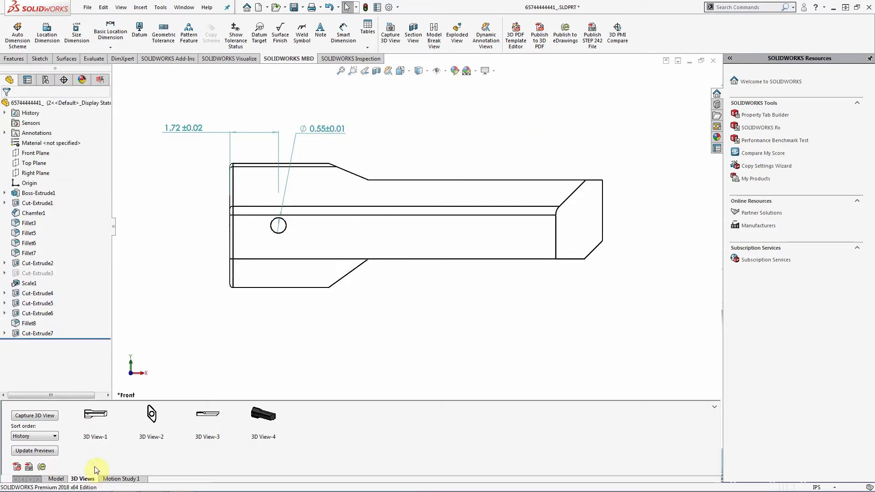
- Recapture 3D View-1 so it includes the 1.72±0.02 and Ø0.55±0.01 dimensions
{"action": "left_click", "coordinate": [104, 417]}
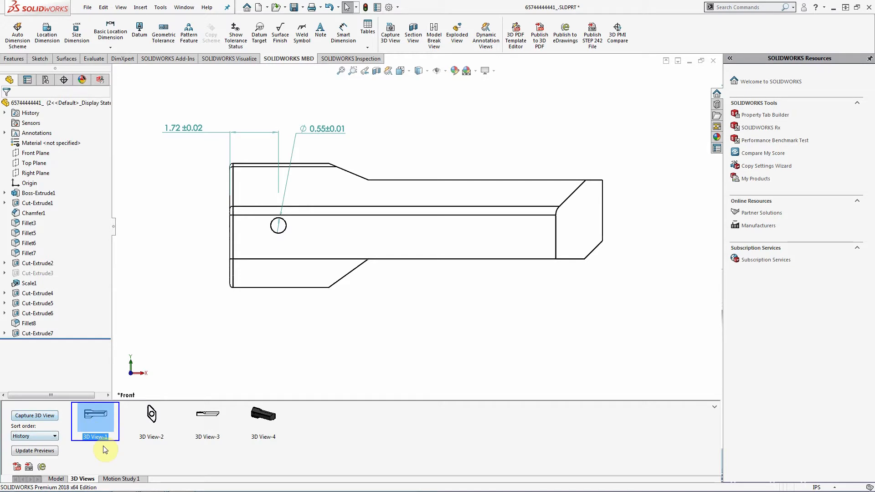
{"action": "right_click", "coordinate": [105, 424]}
{"action": "left_click", "coordinate": [144, 432]}
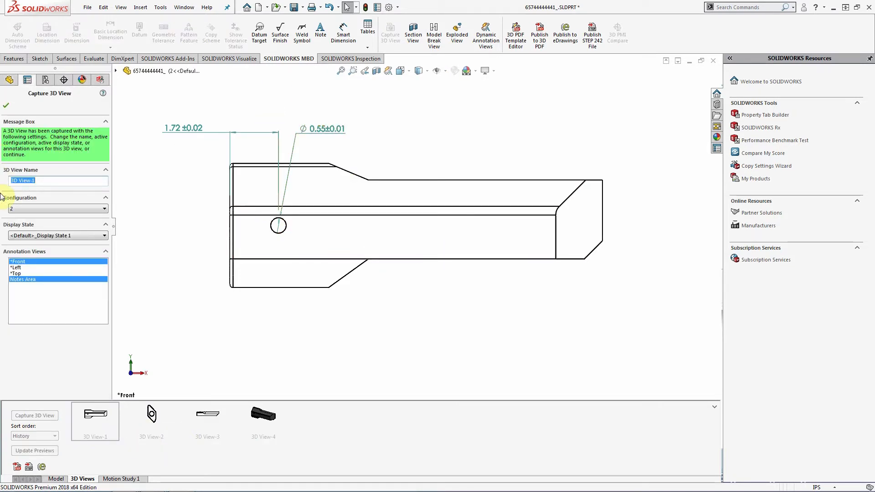
{"action": "left_click", "coordinate": [7, 106]}
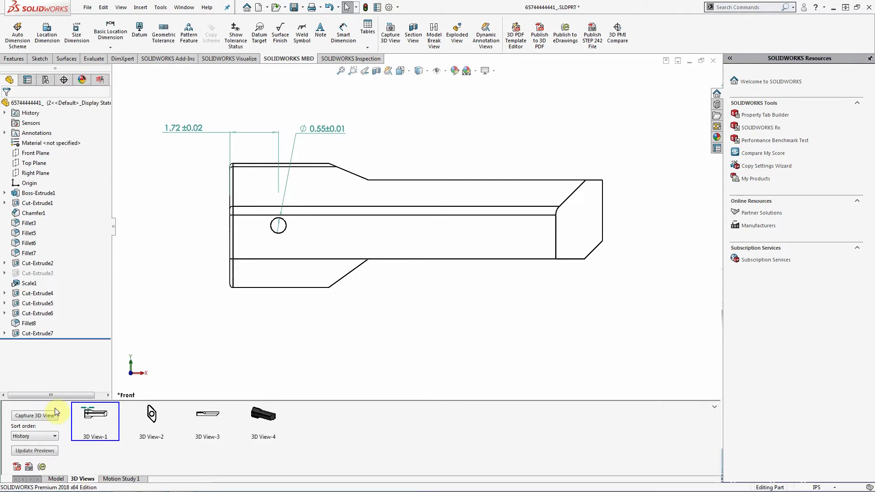
- Preview saved 3D Views 4, 3 and 2, then return to 3D View-1
{"action": "left_click", "coordinate": [275, 417]}
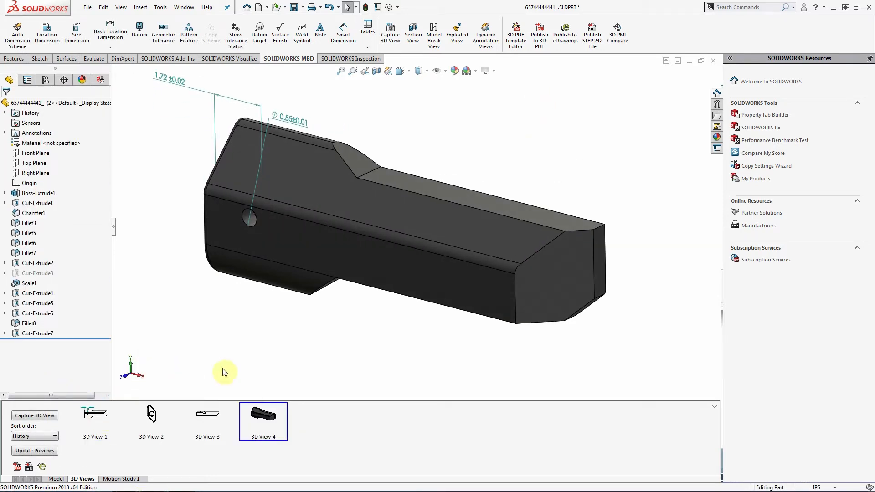
{"action": "left_click", "coordinate": [203, 421]}
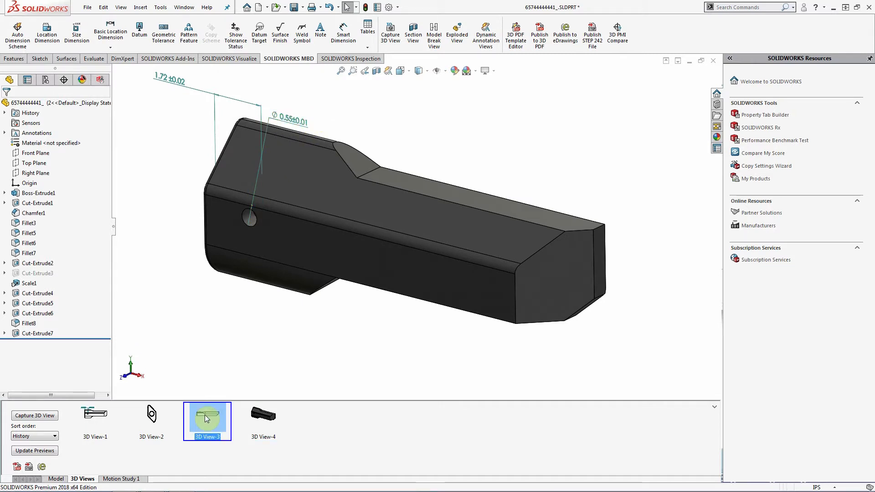
{"action": "left_click", "coordinate": [159, 427]}
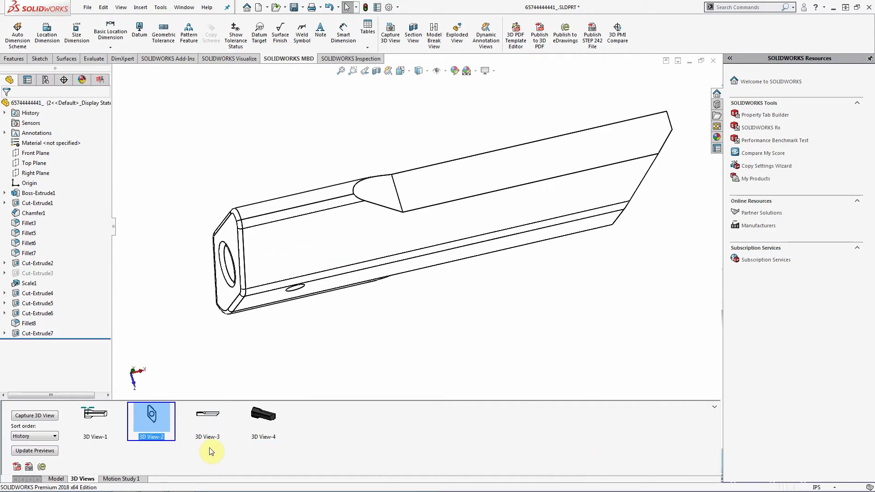
{"action": "left_click", "coordinate": [94, 416]}
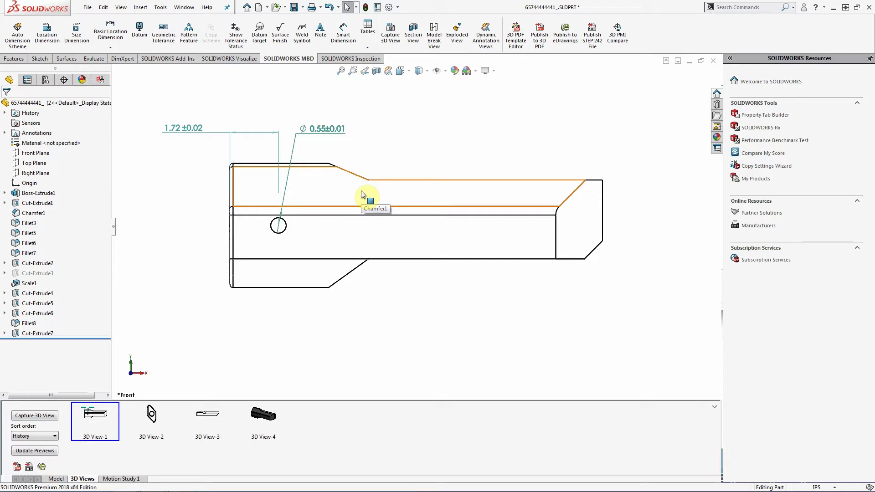
- Dimension the overall length between the handle's two end faces as 13.23 ±0.02
{"action": "left_click", "coordinate": [347, 34]}
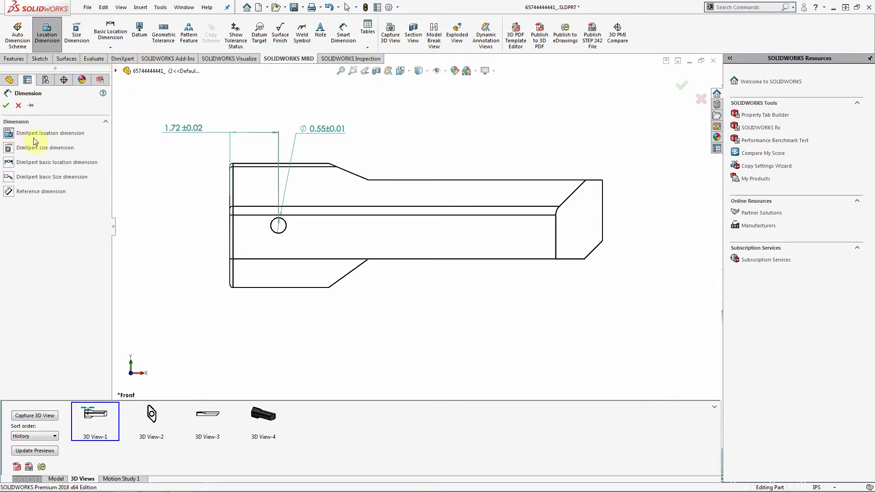
{"action": "middle_click_drag", "start_coordinate": [279, 226], "coordinate": [303, 215]}
{"action": "left_click", "coordinate": [264, 249]}
{"action": "middle_click_drag", "start_coordinate": [514, 334], "coordinate": [479, 355]}
{"action": "left_click", "coordinate": [485, 217]}
{"action": "left_click", "coordinate": [383, 369]}
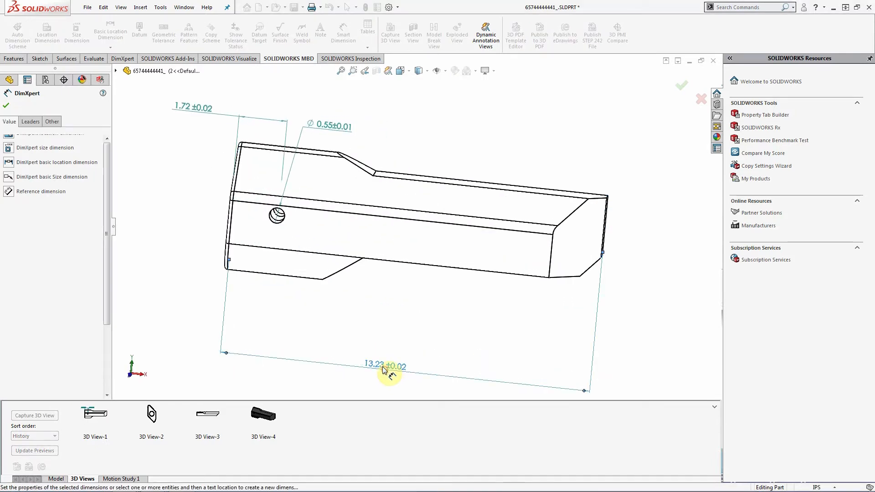
{"action": "key", "text": "Escape"}
- Square the handle to the standard Front view orientation
{"action": "middle_click_drag", "start_coordinate": [412, 338], "coordinate": [423, 302]}
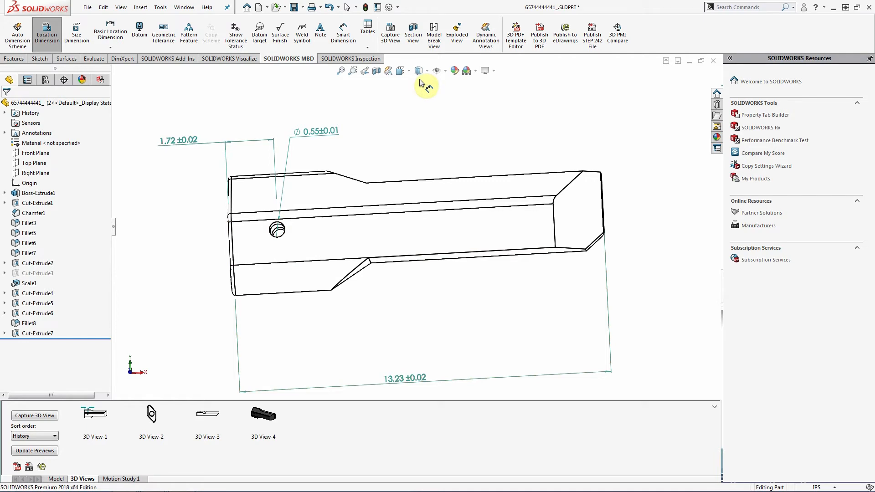
{"action": "left_click", "coordinate": [401, 70]}
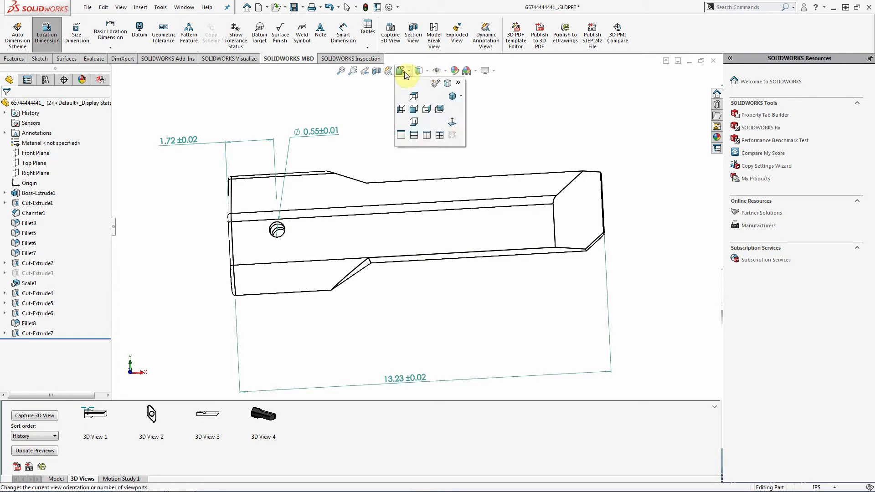
{"action": "left_click", "coordinate": [414, 109]}
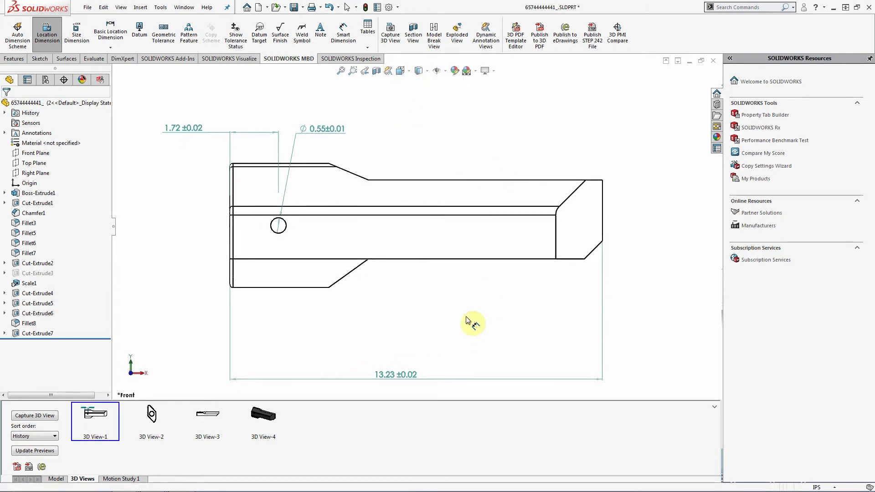
{"action": "key", "text": "Escape"}
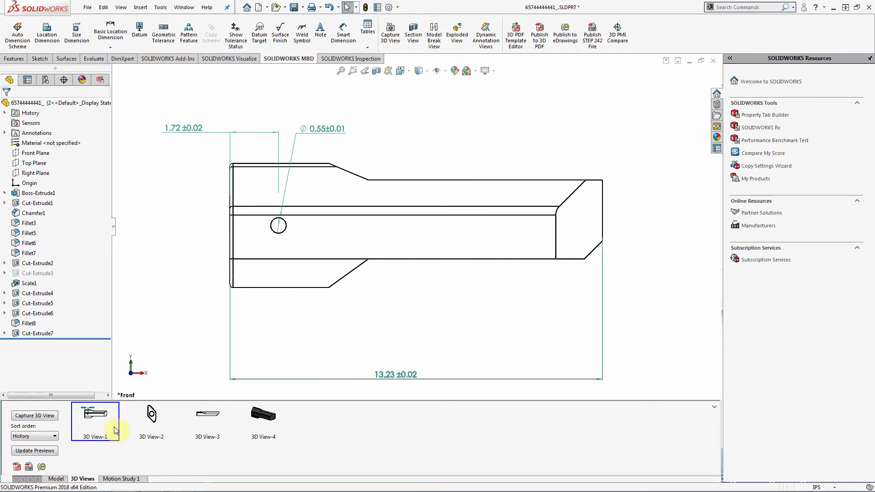
- Recapture 3D View-1 from the flat Front view, now including the 13.23±0.02 length
{"action": "right_click", "coordinate": [93, 418]}
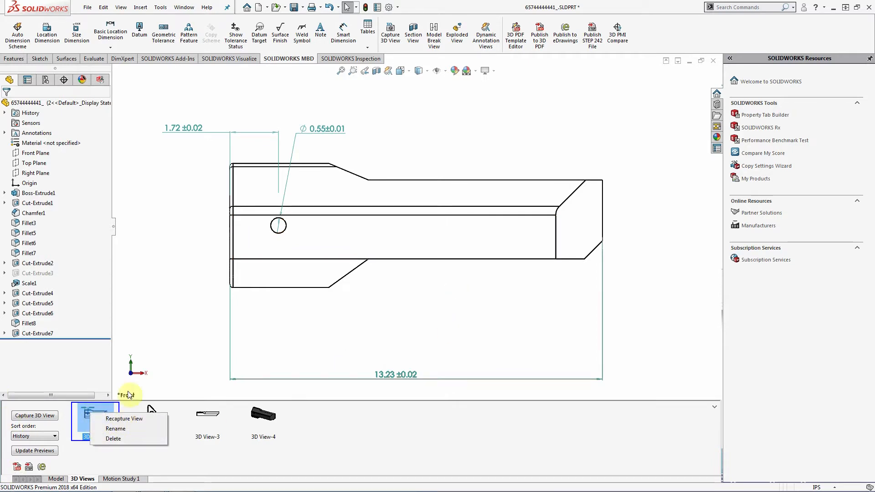
{"action": "left_click", "coordinate": [121, 419]}
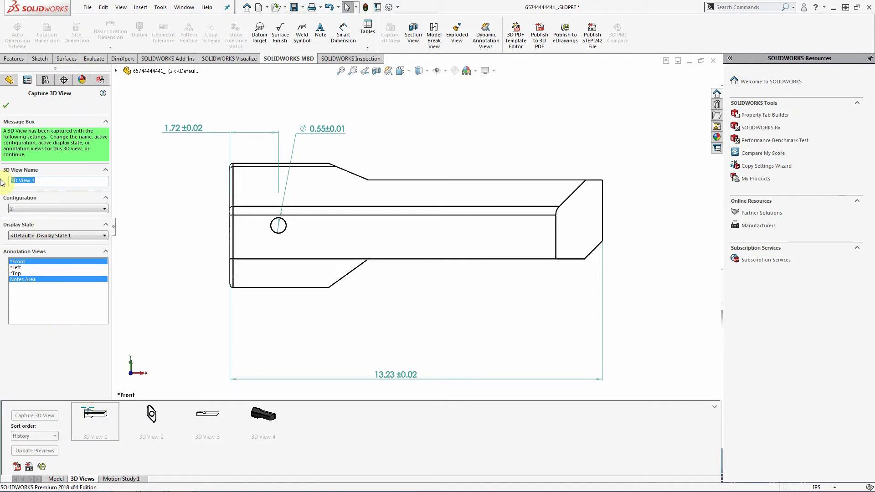
{"action": "left_click", "coordinate": [5, 107]}
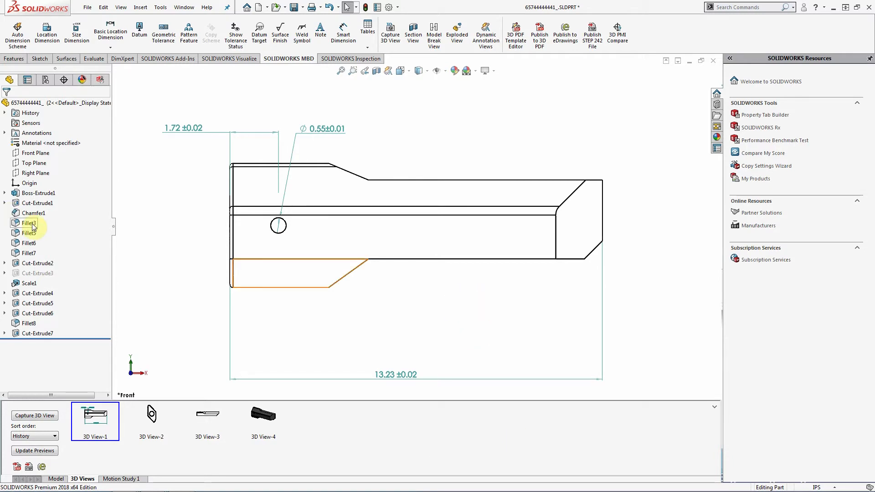
- Open a new sketch, Sketch9, on the handle's Front Plane
{"action": "left_click", "coordinate": [42, 155]}
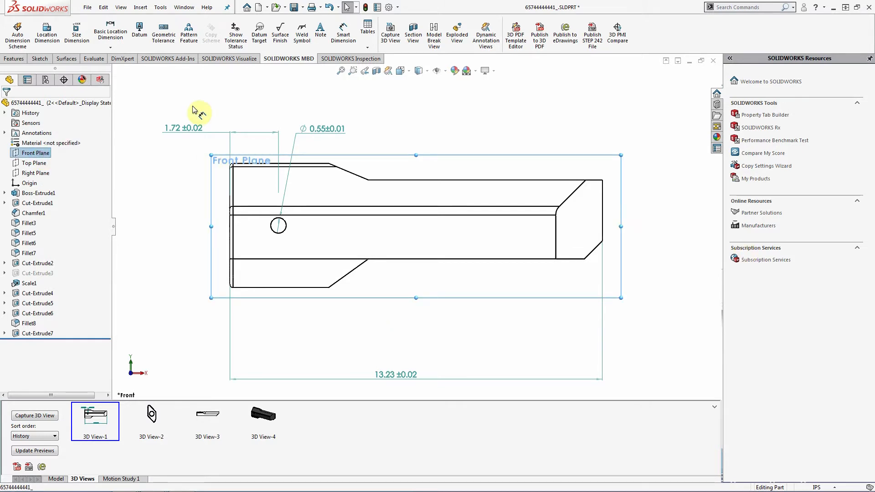
{"action": "left_click", "coordinate": [40, 59]}
{"action": "left_click", "coordinate": [13, 31]}
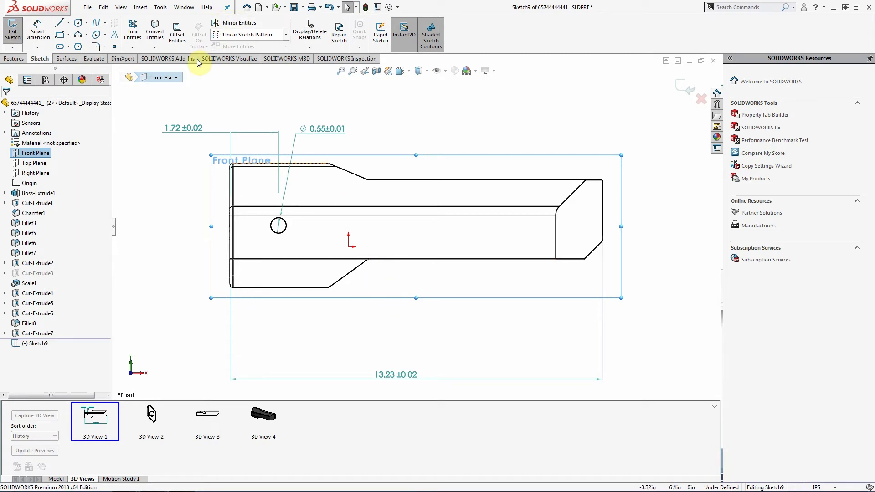
{"action": "left_click", "coordinate": [117, 48]}
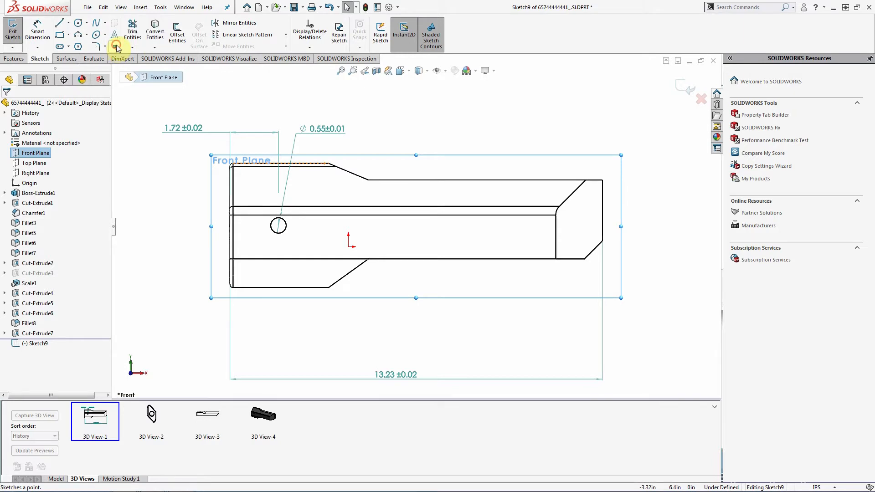
- Place sketch points at the lower-left corner and both ends of the angled lower edge
{"action": "left_click", "coordinate": [230, 283]}
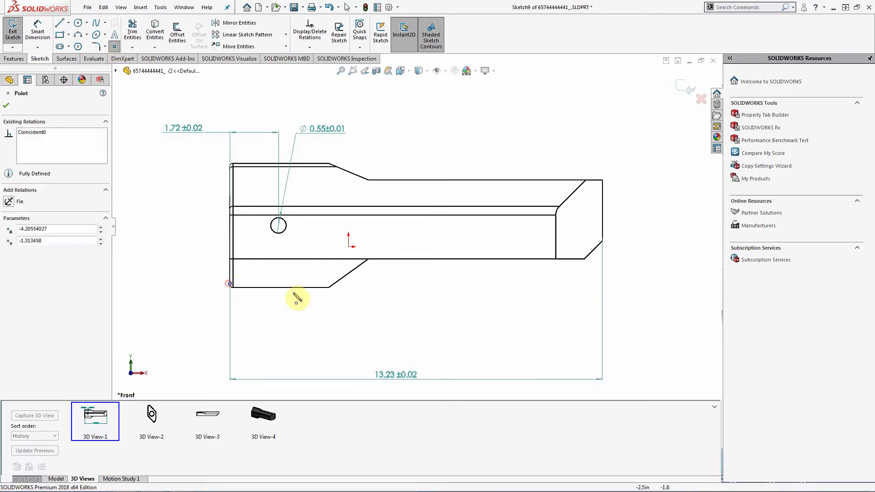
{"action": "left_click", "coordinate": [329, 288]}
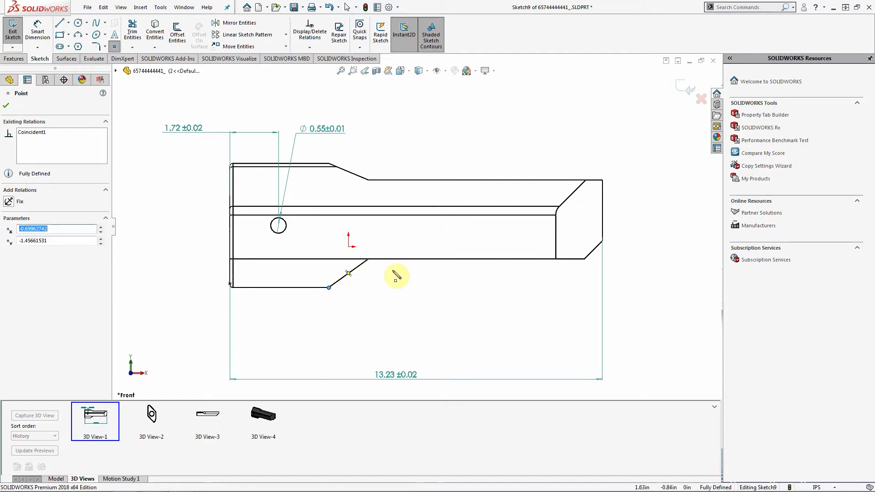
{"action": "left_click", "coordinate": [368, 259]}
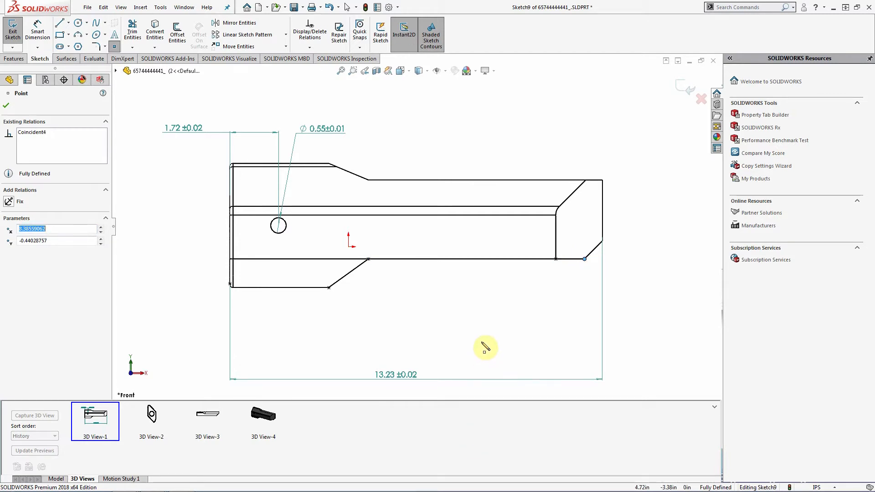
{"action": "key", "text": "Escape"}
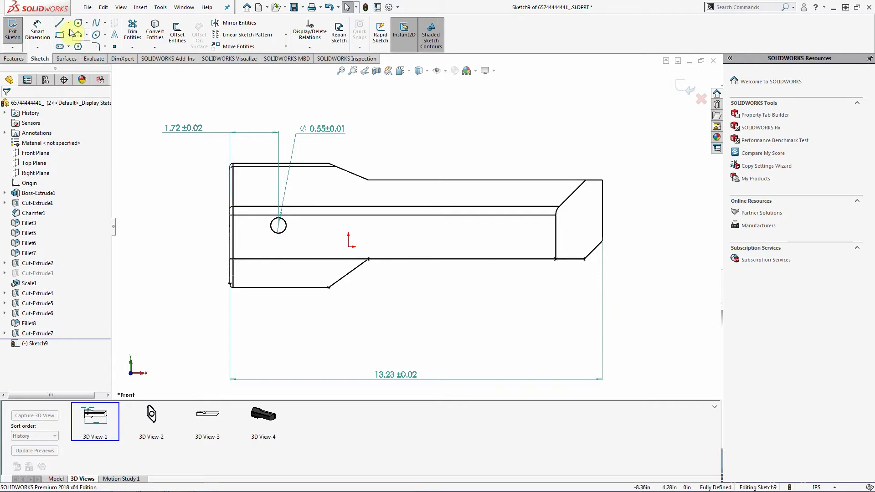
- Dimension the angled edge's two points 3.51 and 4.92 horizontally from the lower-left corner
{"action": "left_click", "coordinate": [37, 28]}
{"action": "left_click", "coordinate": [231, 284]}
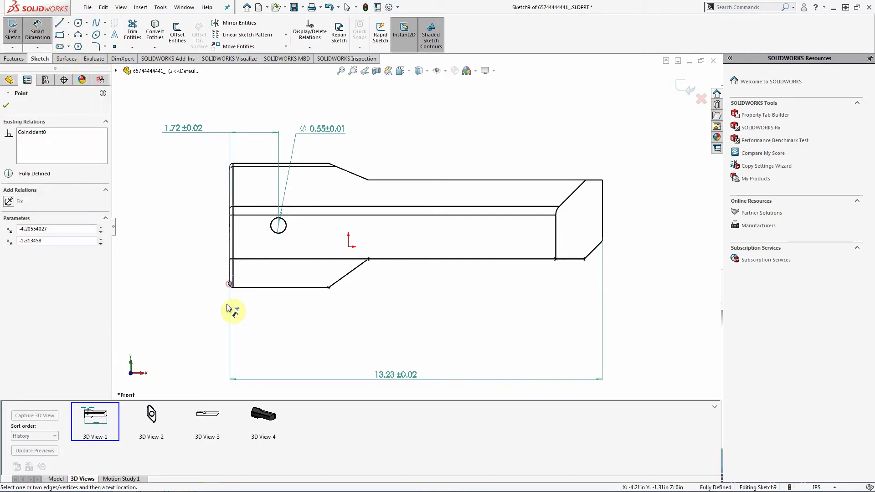
{"action": "left_click", "coordinate": [329, 288]}
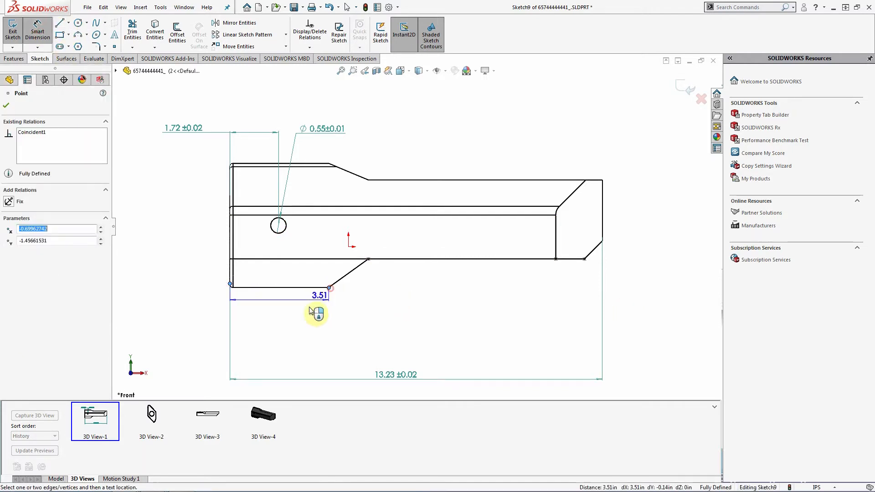
{"action": "left_click", "coordinate": [287, 309]}
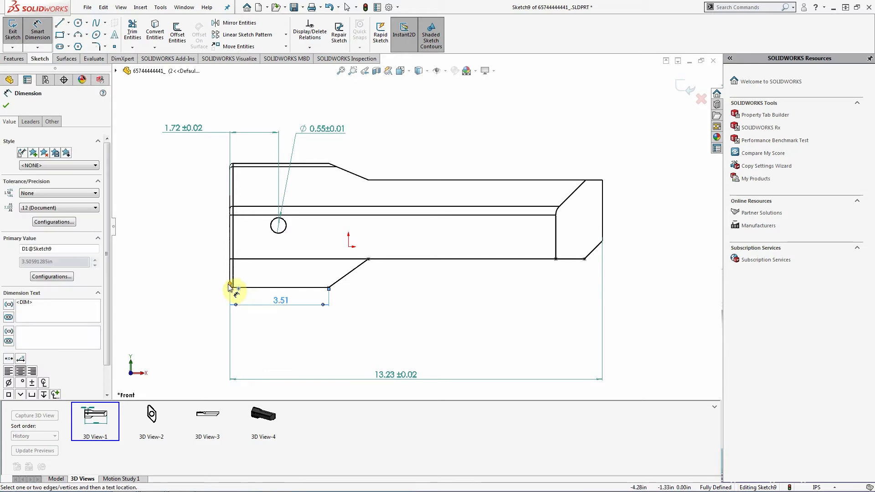
{"action": "key", "text": "Escape"}
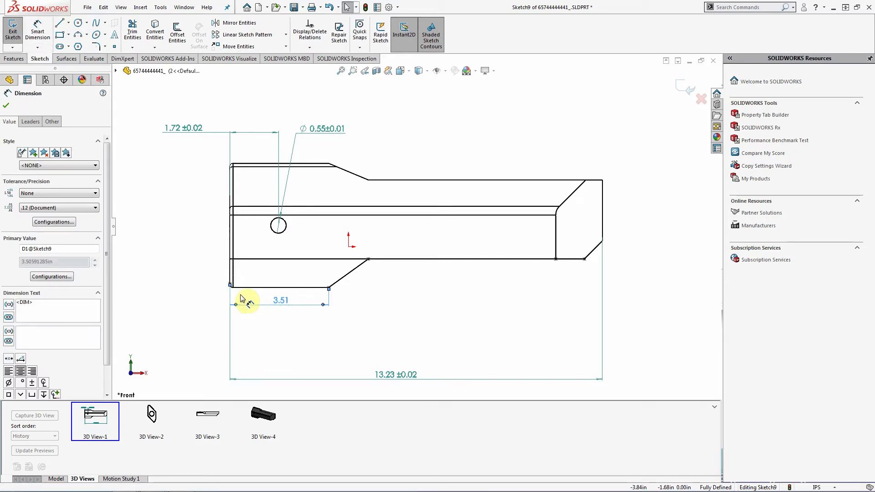
{"action": "left_click", "coordinate": [38, 31]}
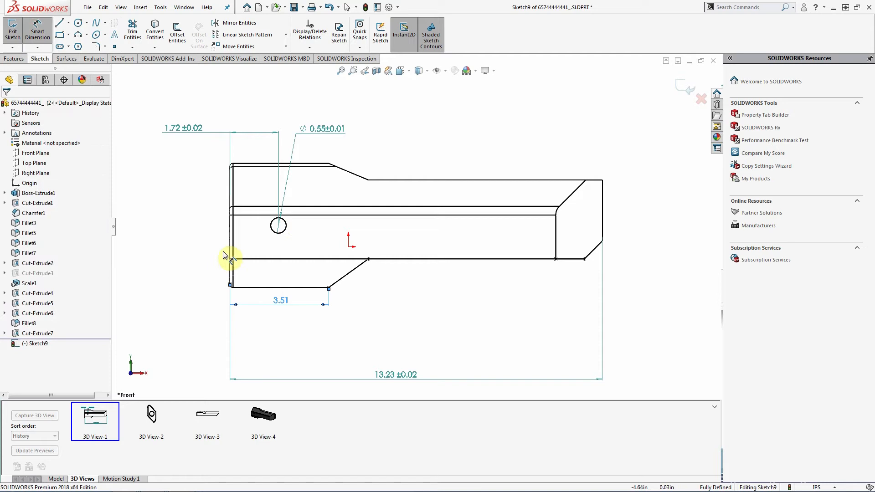
{"action": "left_click", "coordinate": [231, 284]}
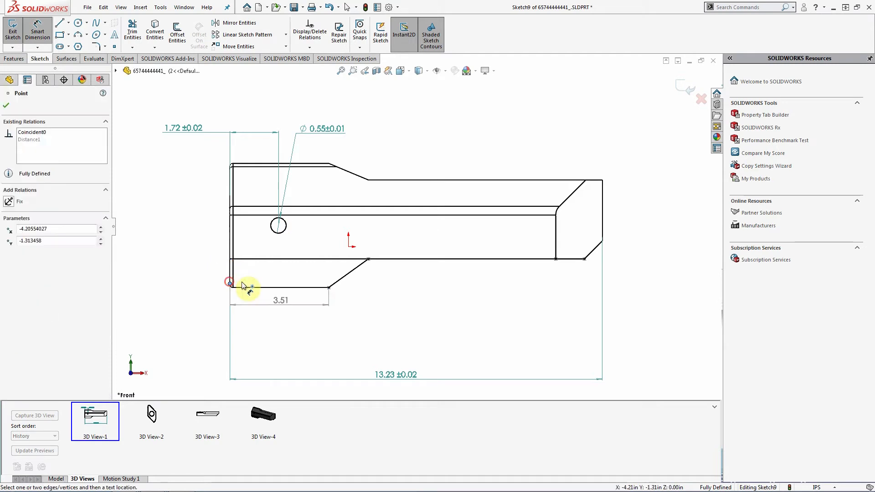
{"action": "left_click", "coordinate": [369, 260]}
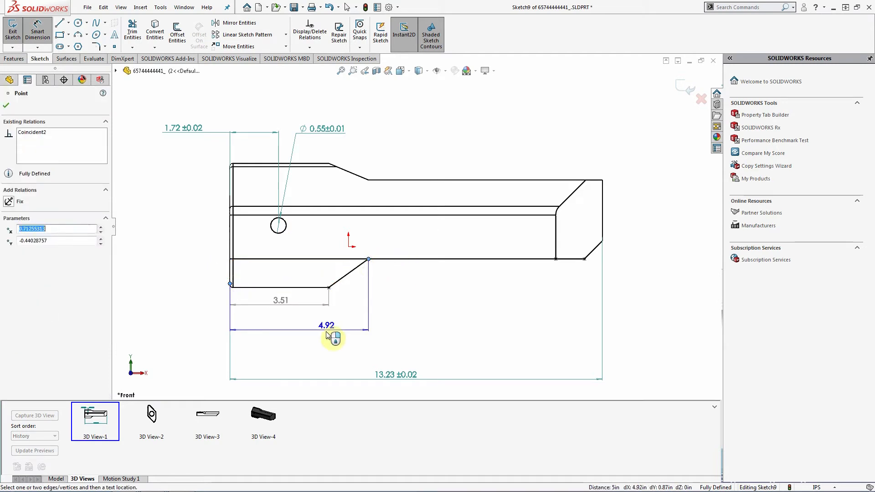
{"action": "left_click", "coordinate": [287, 314]}
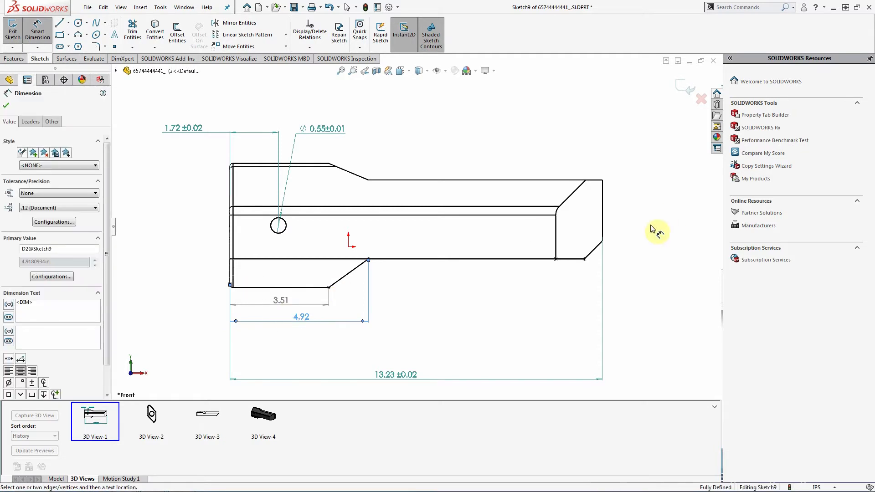
- Add 11.57 and 12.59 dimensions from the lower-left corner to the right-end step and chamfer
{"action": "left_click", "coordinate": [556, 259]}
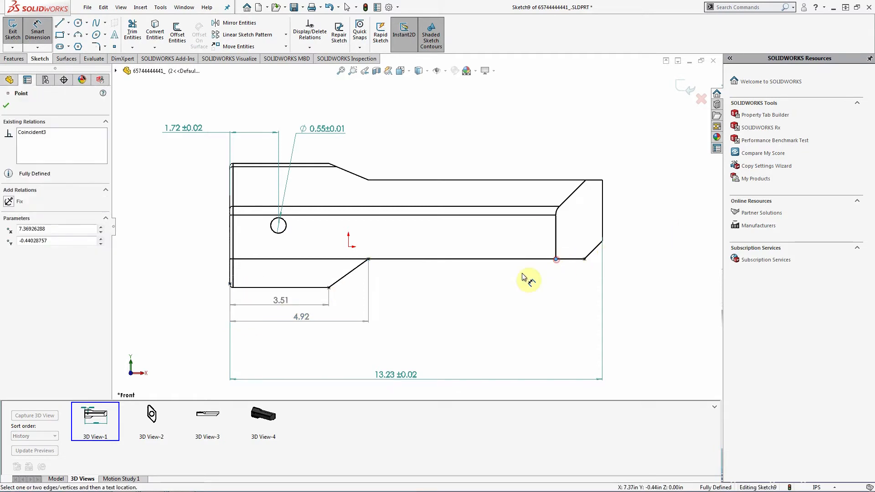
{"action": "left_click", "coordinate": [231, 285]}
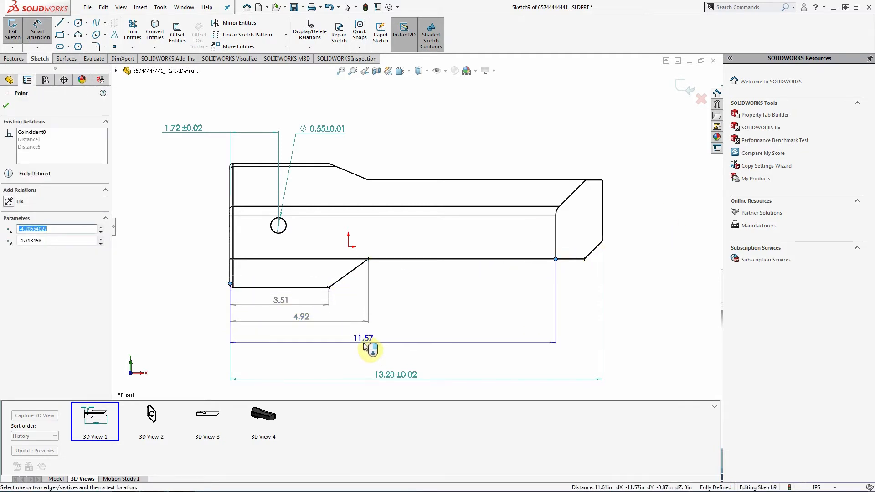
{"action": "left_click", "coordinate": [364, 342]}
{"action": "left_click", "coordinate": [585, 260]}
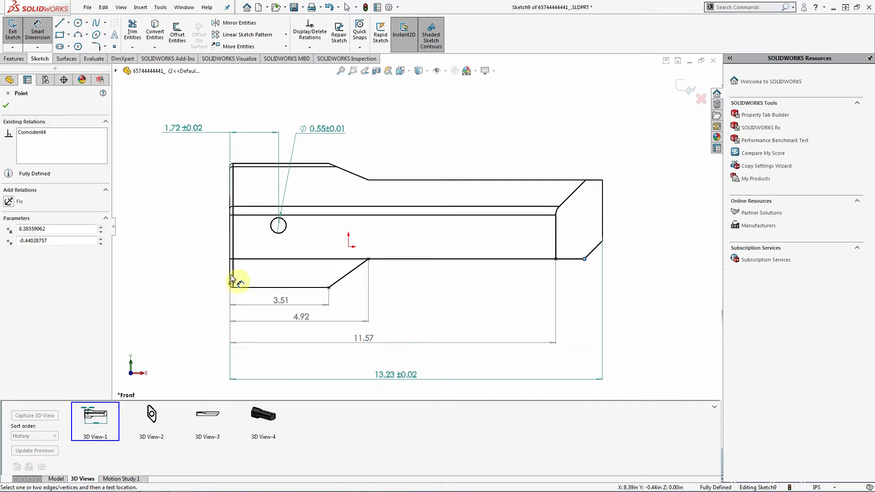
{"action": "left_click", "coordinate": [231, 285]}
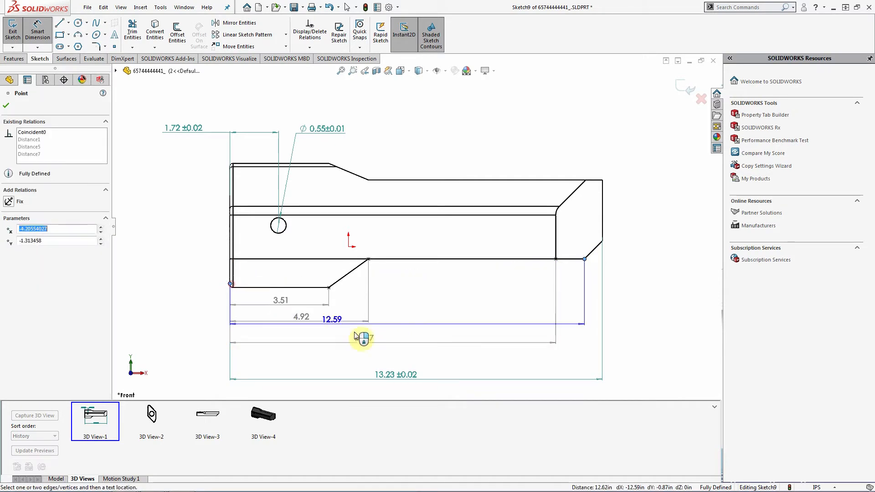
{"action": "left_click", "coordinate": [397, 362]}
{"action": "key", "text": "Escape"}
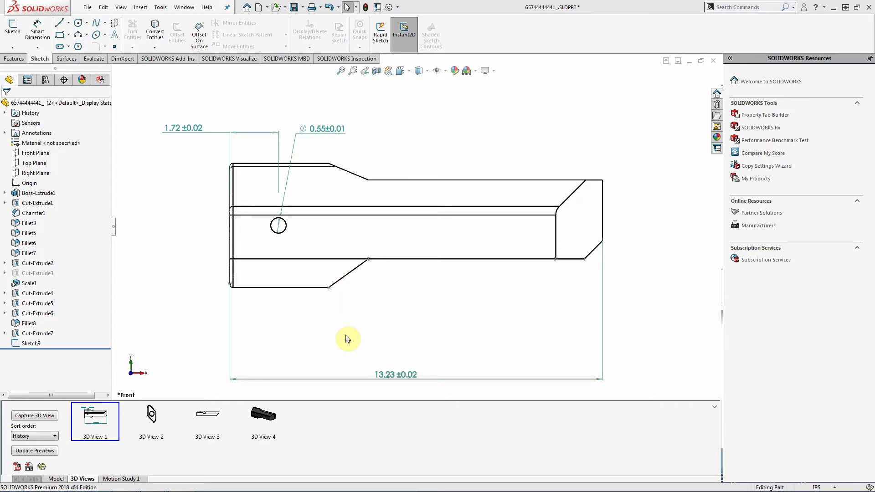
- Show feature dimensions and reference annotations, revealing 4.72, 0.59, 1.18, 4.41 and 1.57
{"action": "right_click", "coordinate": [36, 134]}
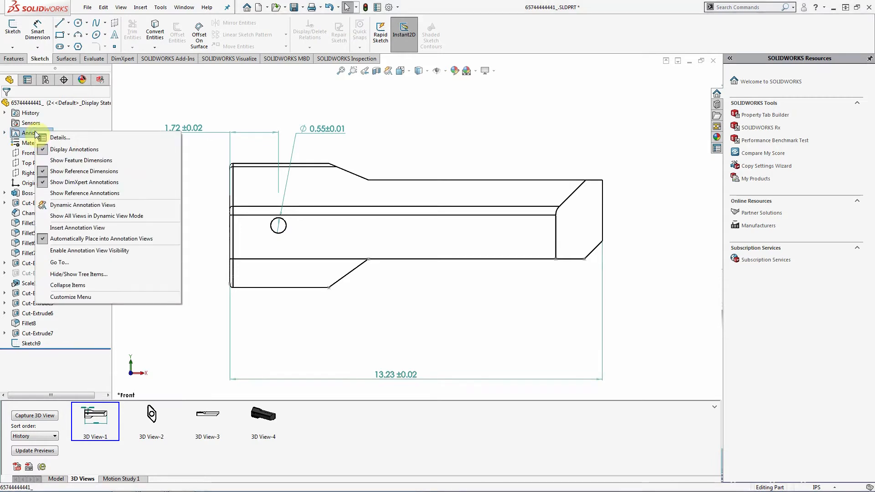
{"action": "left_click", "coordinate": [79, 161]}
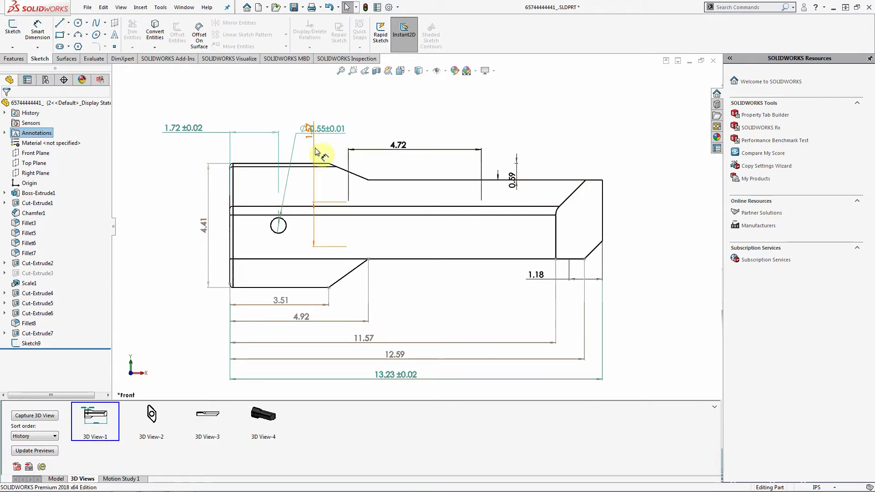
{"action": "left_click", "coordinate": [5, 133]}
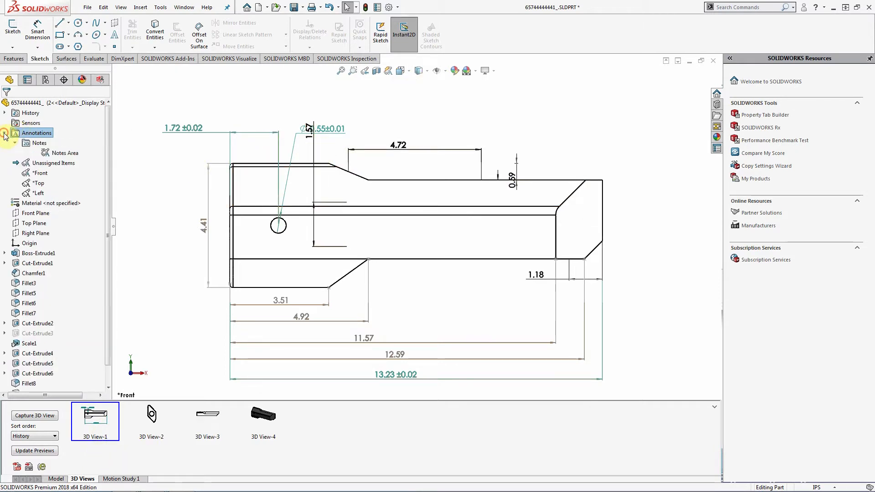
{"action": "right_click", "coordinate": [39, 133]}
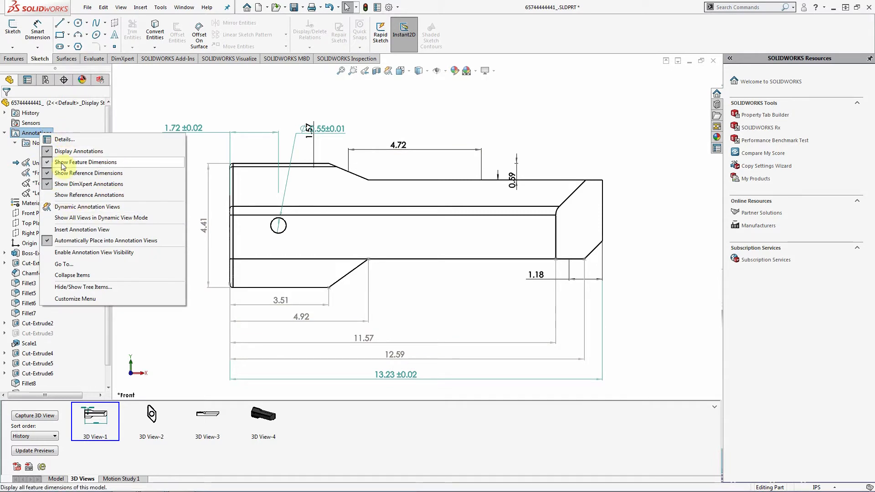
{"action": "left_click", "coordinate": [95, 200]}
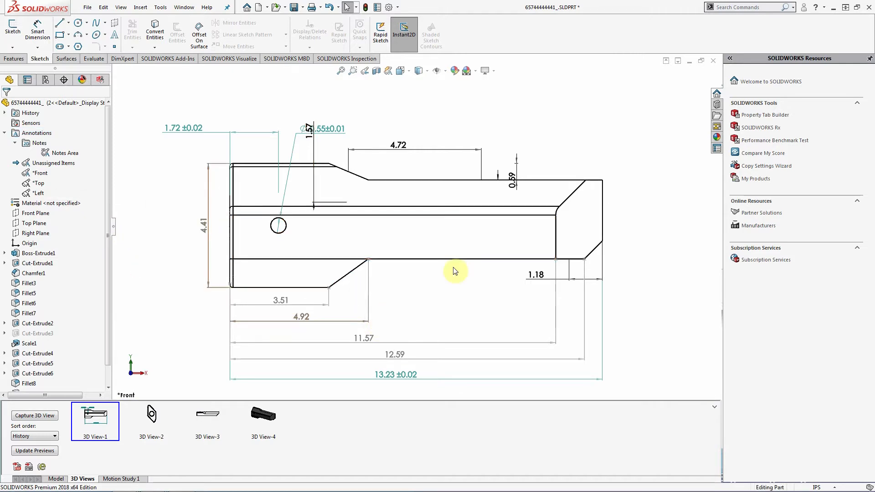
{"action": "left_click", "coordinate": [312, 139]}
- Hide the 1.57, 4.72, 0.59, 0.20 and 1.18 dimensions one by one, leaving 4.41 visible
{"action": "right_click", "coordinate": [313, 140]}
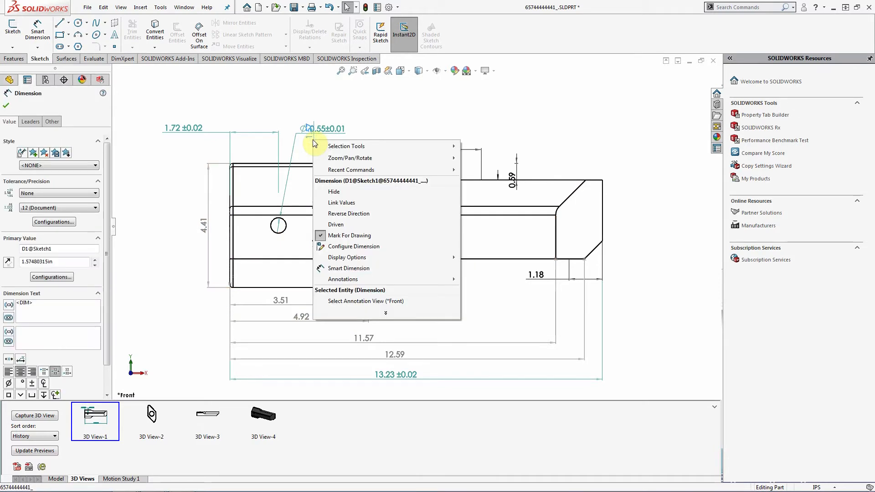
{"action": "left_click", "coordinate": [340, 193]}
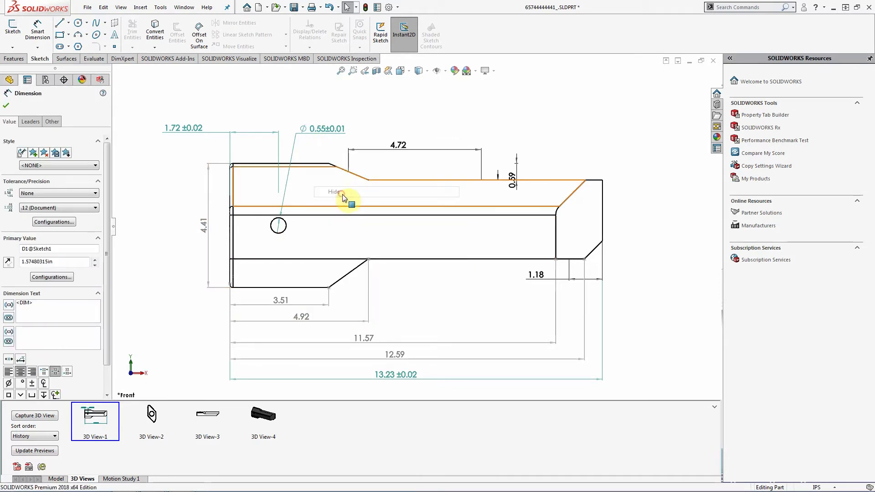
{"action": "right_click", "coordinate": [403, 149]}
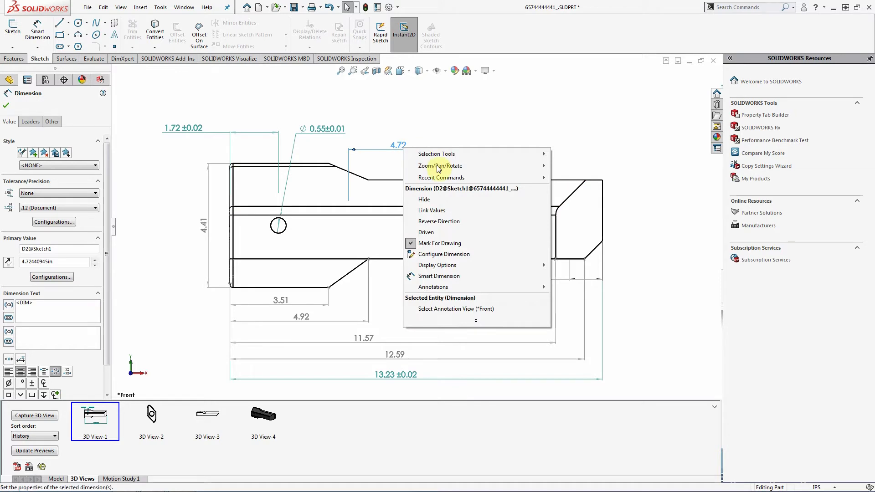
{"action": "left_click", "coordinate": [440, 199]}
{"action": "right_click", "coordinate": [516, 178]}
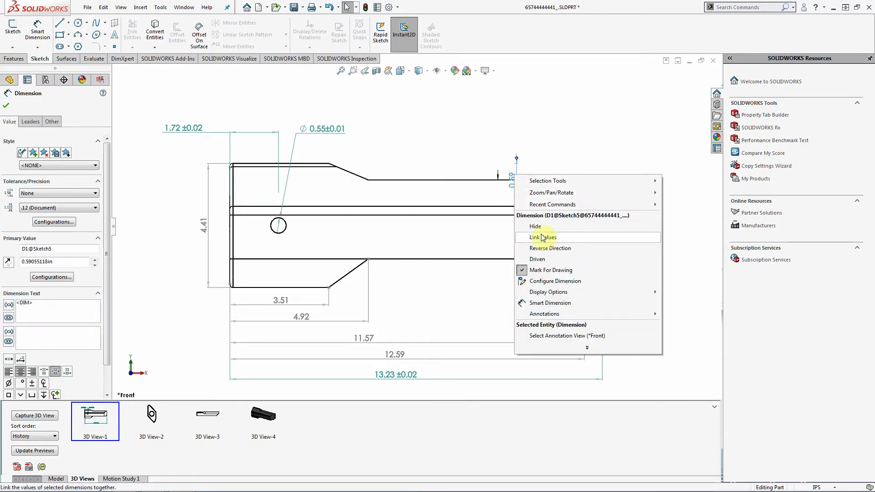
{"action": "left_click", "coordinate": [587, 231]}
{"action": "right_click", "coordinate": [499, 178]}
{"action": "left_click", "coordinate": [529, 228]}
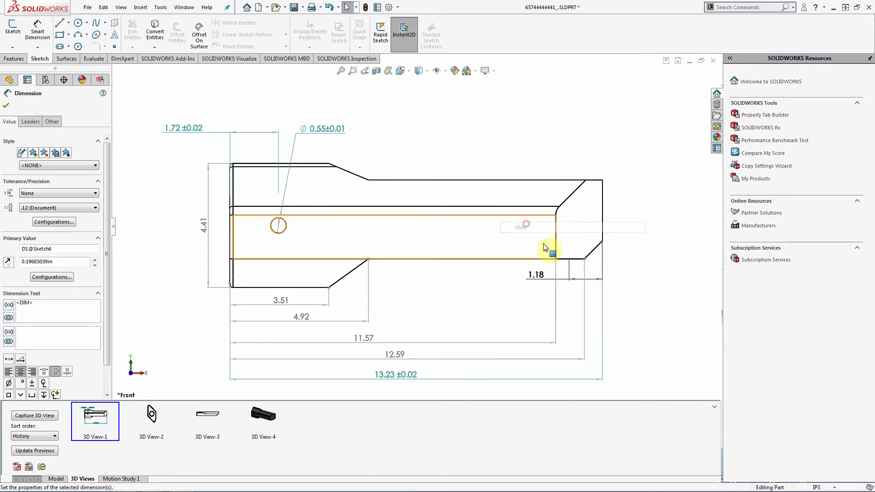
{"action": "right_click", "coordinate": [535, 279]}
{"action": "left_click", "coordinate": [552, 332]}
{"action": "left_click", "coordinate": [651, 288]}
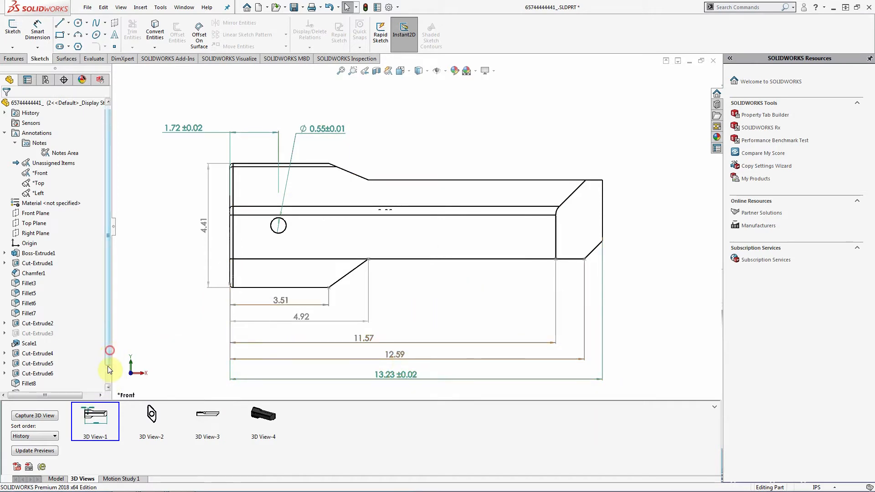
{"action": "scroll", "coordinate": [107, 365], "scroll_direction": "down", "scroll_amount": 1}
- Recapture 3D View-1 with the cleaned-up dimensioned Front view
{"action": "right_click", "coordinate": [96, 418]}
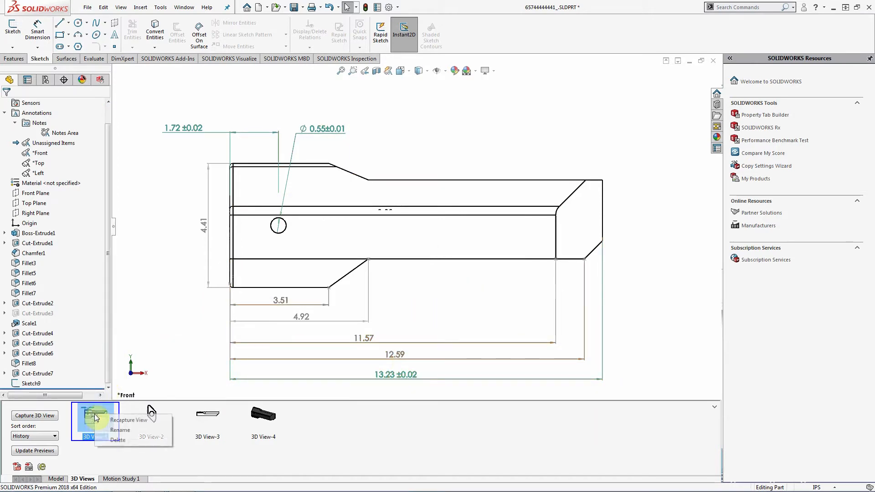
{"action": "left_click", "coordinate": [137, 419]}
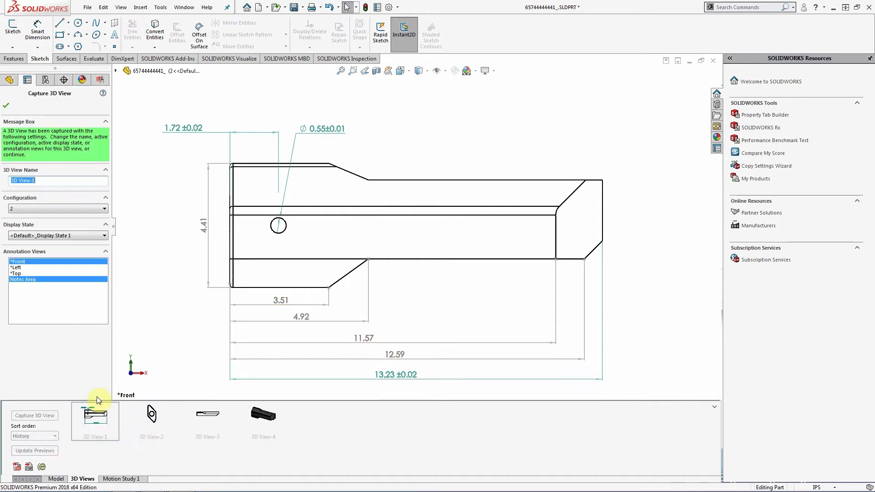
{"action": "left_click", "coordinate": [6, 106]}
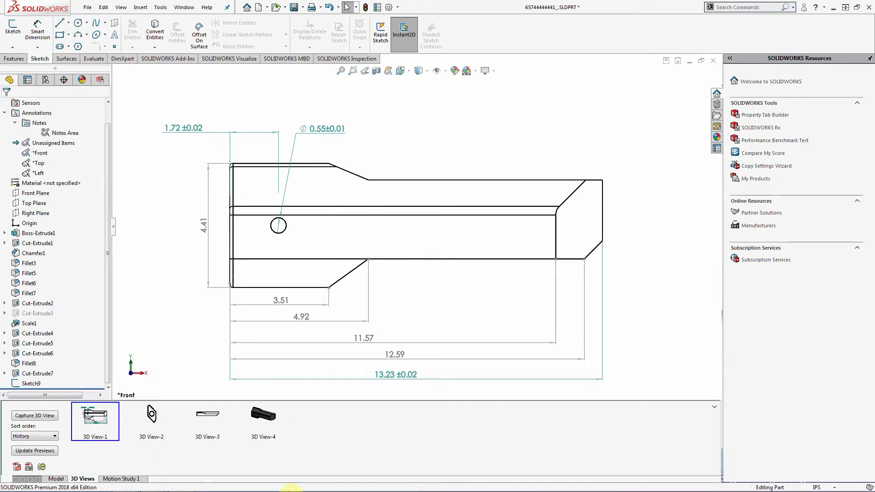
- Cycle through saved 3D Views 2, 3 and 4, ending back on 3D View-1
{"action": "left_click", "coordinate": [155, 414]}
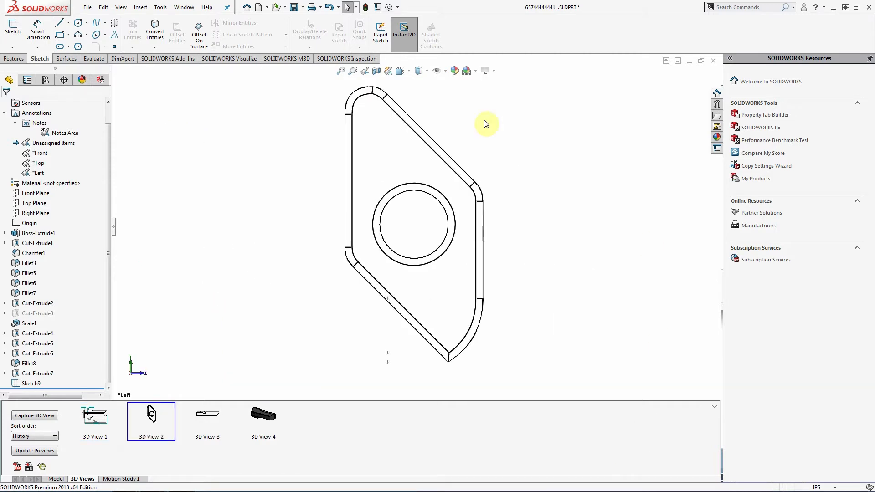
{"action": "left_click", "coordinate": [212, 423]}
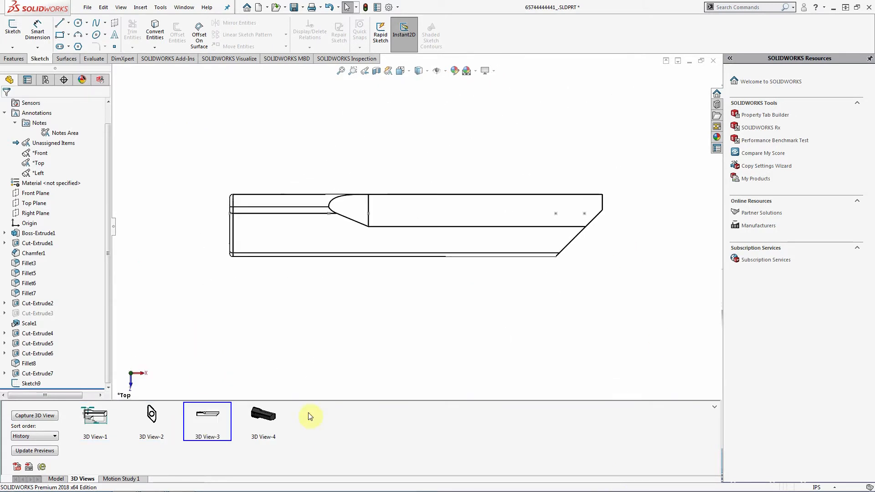
{"action": "left_click", "coordinate": [261, 413]}
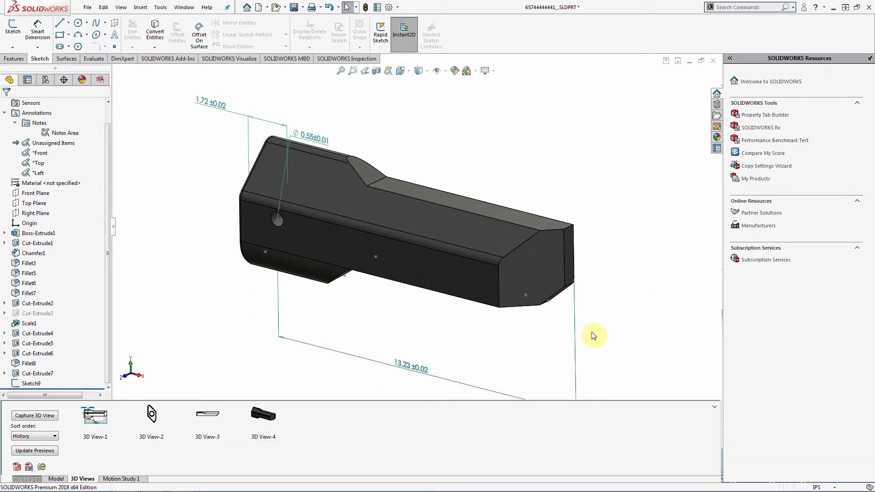
{"action": "left_click", "coordinate": [100, 416]}
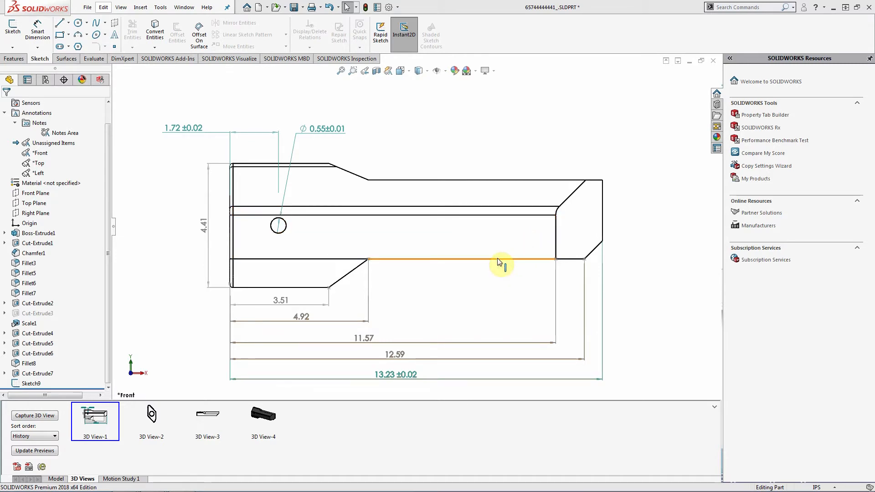
- Orbit the handle, snap it to Front, then turn it to the Back view
{"action": "middle_click_drag", "start_coordinate": [278, 225], "coordinate": [290, 248]}
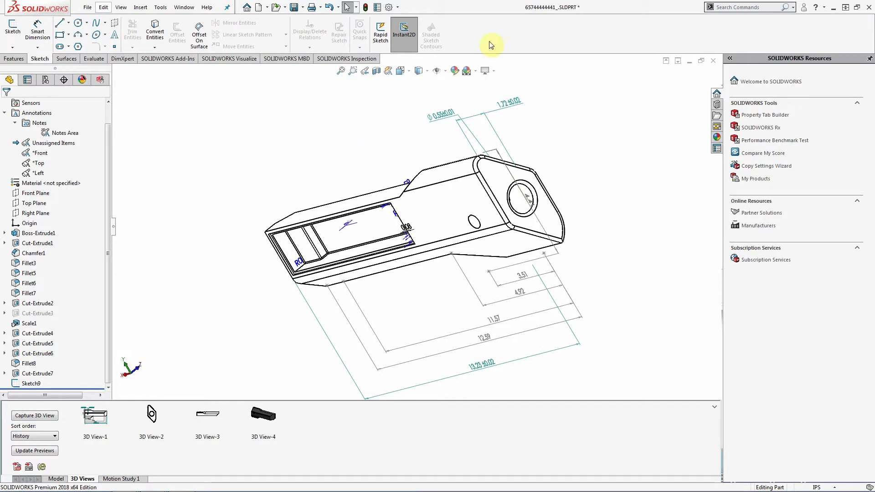
{"action": "left_click", "coordinate": [409, 71]}
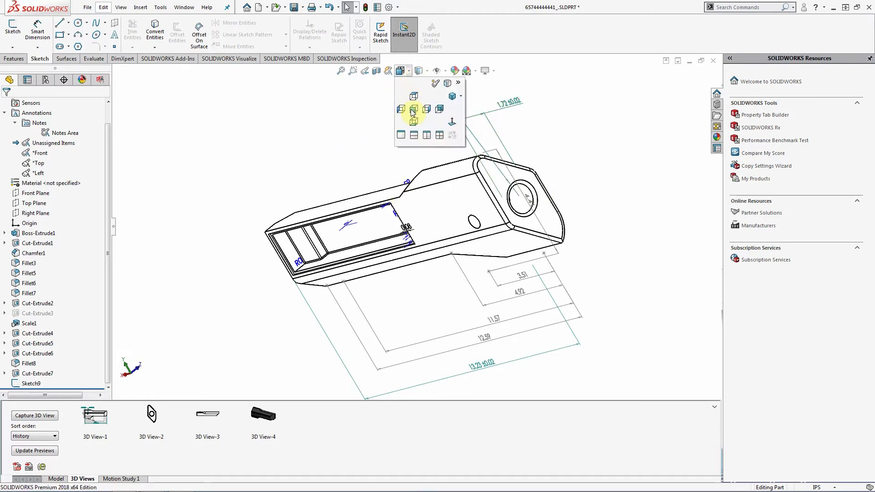
{"action": "left_click", "coordinate": [414, 110]}
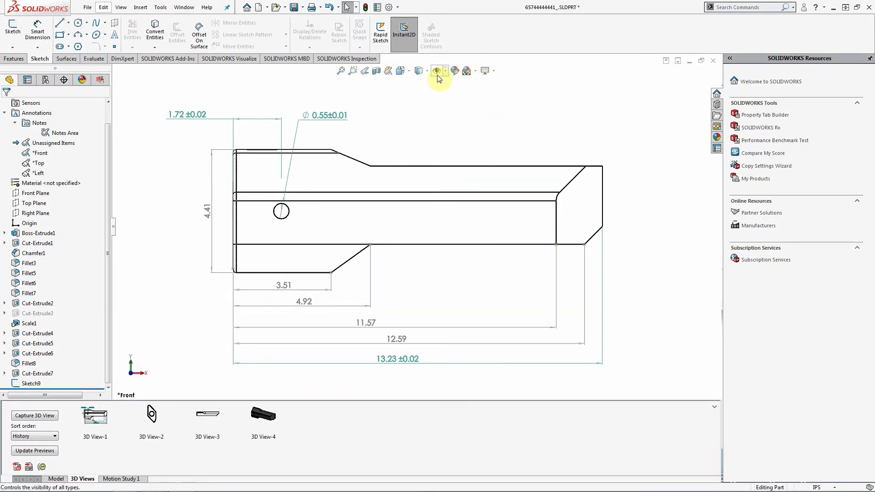
{"action": "left_click", "coordinate": [408, 72]}
{"action": "left_click", "coordinate": [440, 110]}
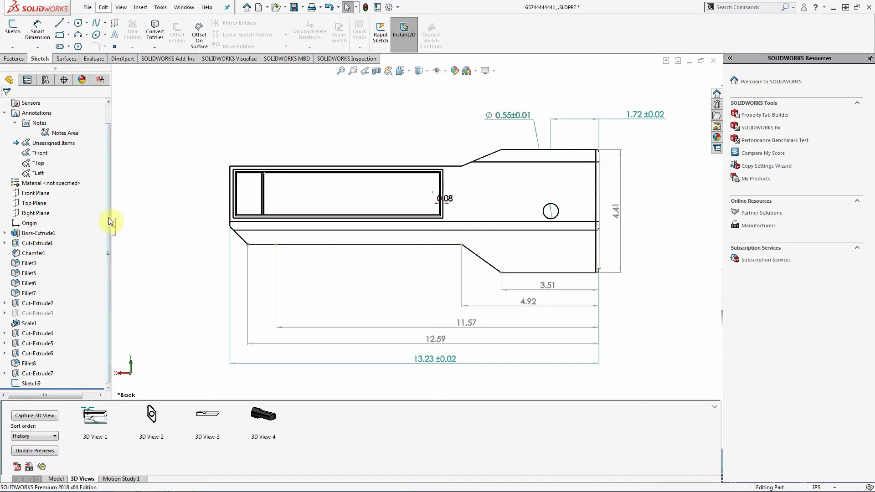
{"action": "left_click_drag", "start_coordinate": [108, 221], "coordinate": [112, 163]}
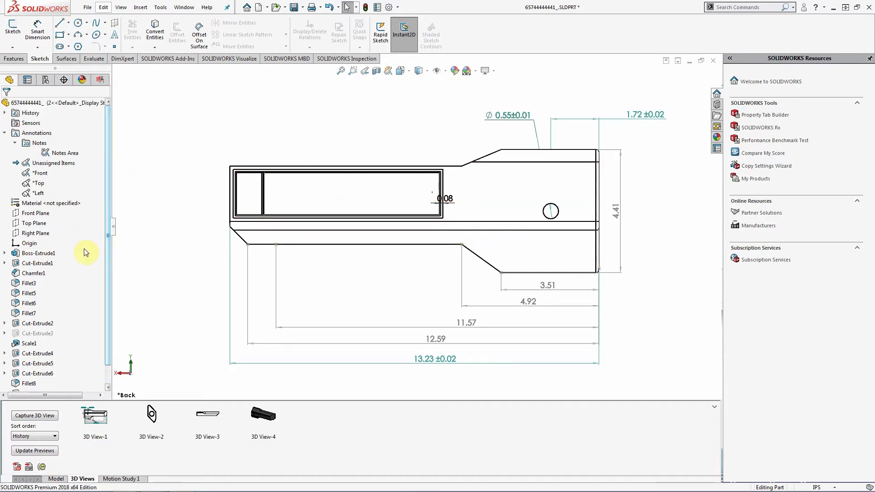
- Add and activate a configuration named 'cut', showing the cut feature's 4.72, 1.57 and 0.79 dimensions
{"action": "left_click", "coordinate": [46, 80]}
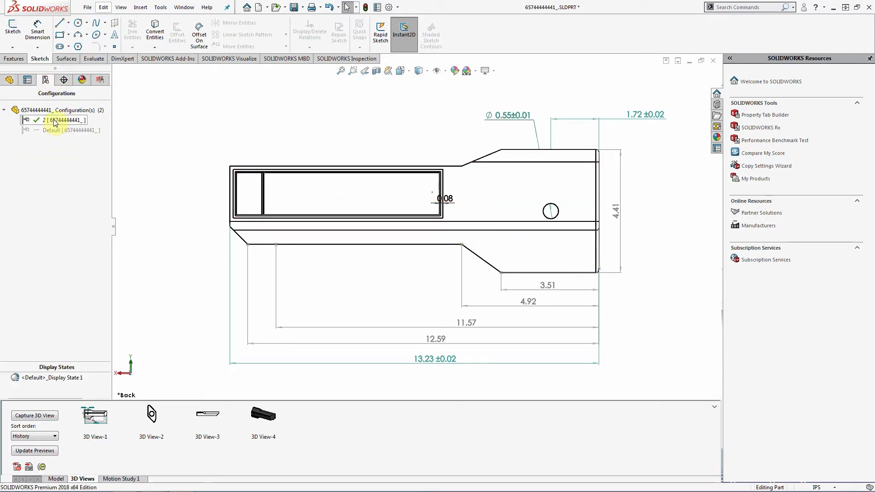
{"action": "right_click", "coordinate": [51, 111]}
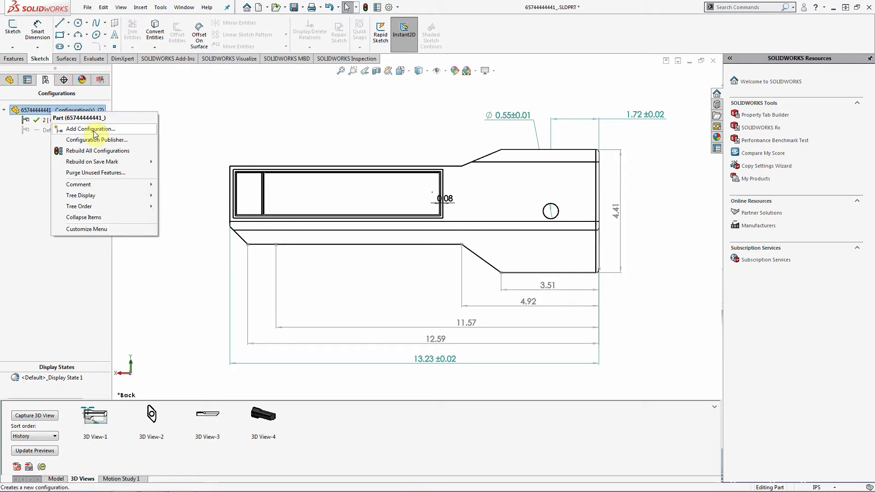
{"action": "left_click", "coordinate": [94, 129]}
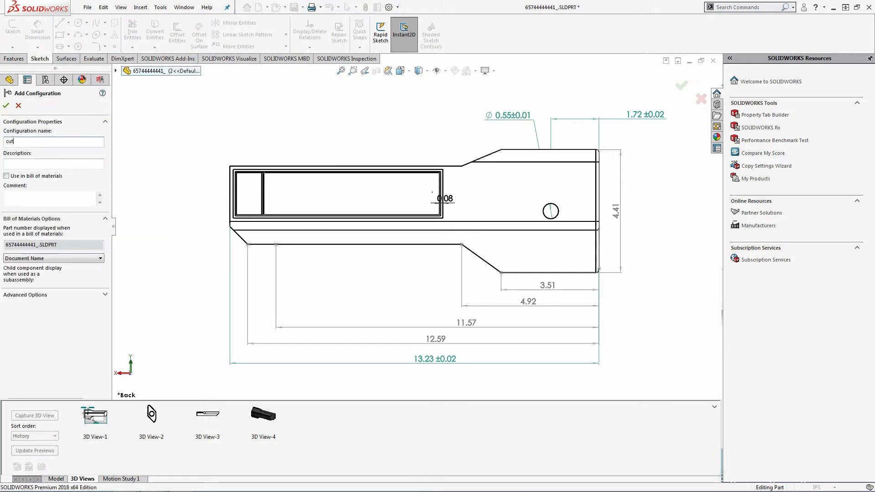
{"action": "left_click", "coordinate": [7, 106]}
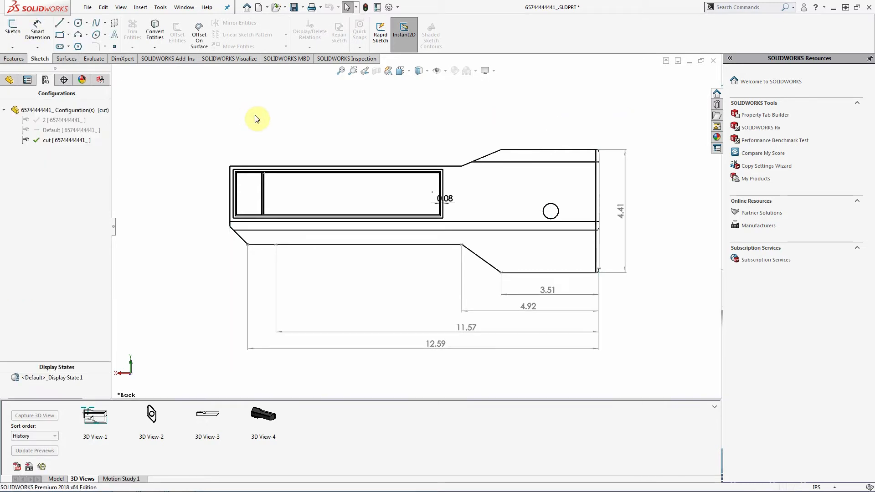
{"action": "double_click", "coordinate": [466, 187]}
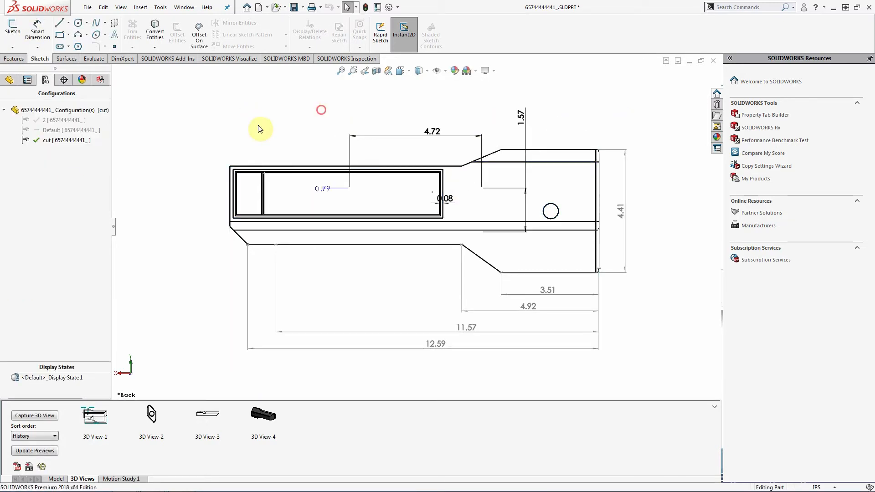
{"action": "left_click", "coordinate": [10, 80]}
- Sketch a corner rectangle on the Front Plane covering the handle's upper part
{"action": "left_click", "coordinate": [32, 154]}
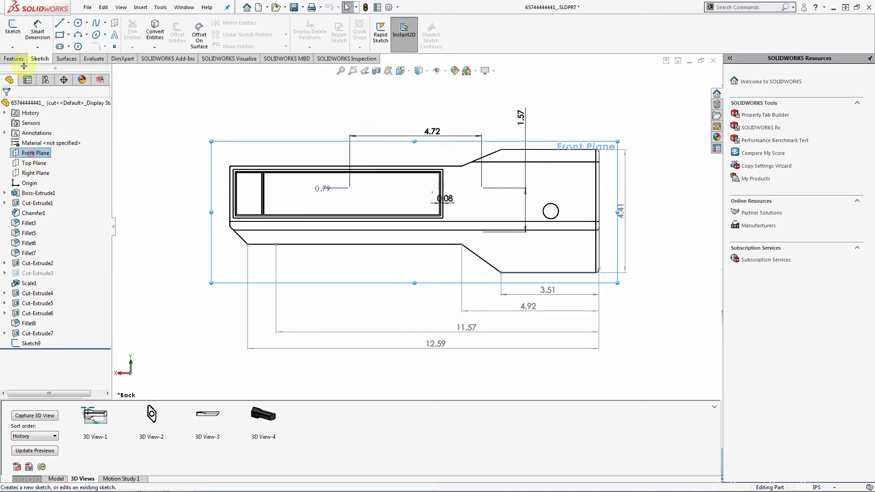
{"action": "left_click", "coordinate": [13, 31]}
{"action": "left_click", "coordinate": [60, 34]}
{"action": "left_click", "coordinate": [160, 91]}
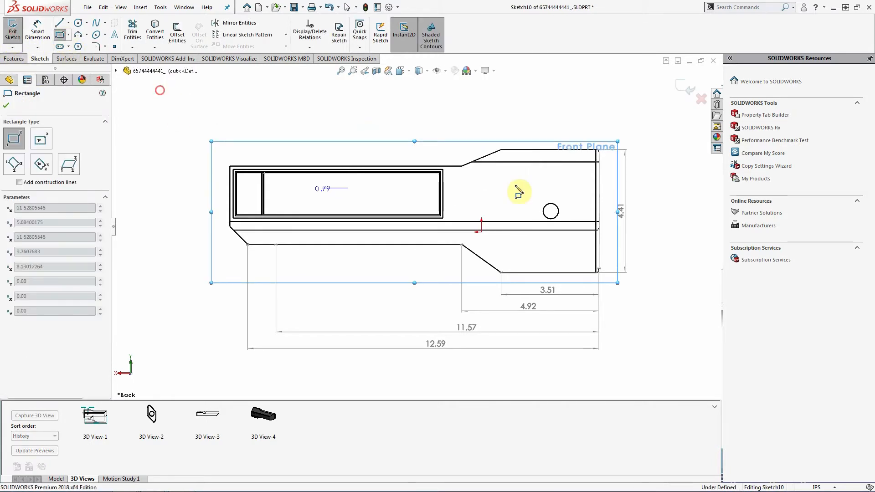
{"action": "left_click", "coordinate": [656, 193]}
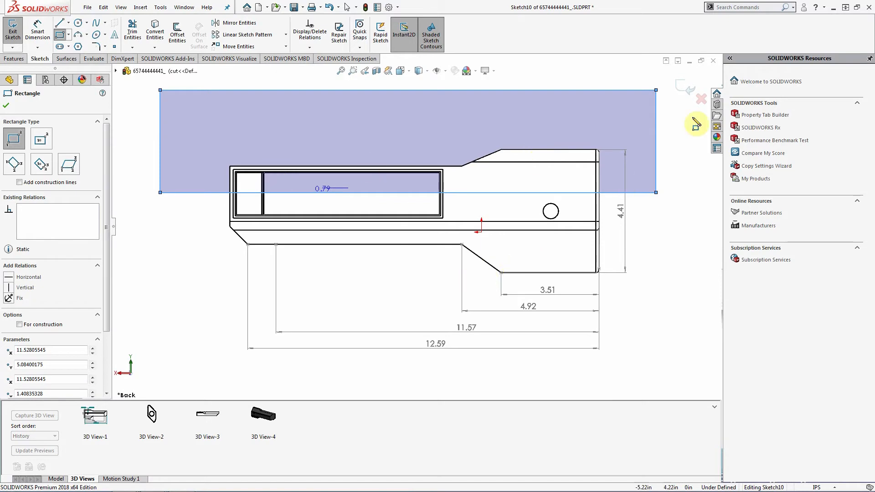
{"action": "left_click", "coordinate": [6, 107]}
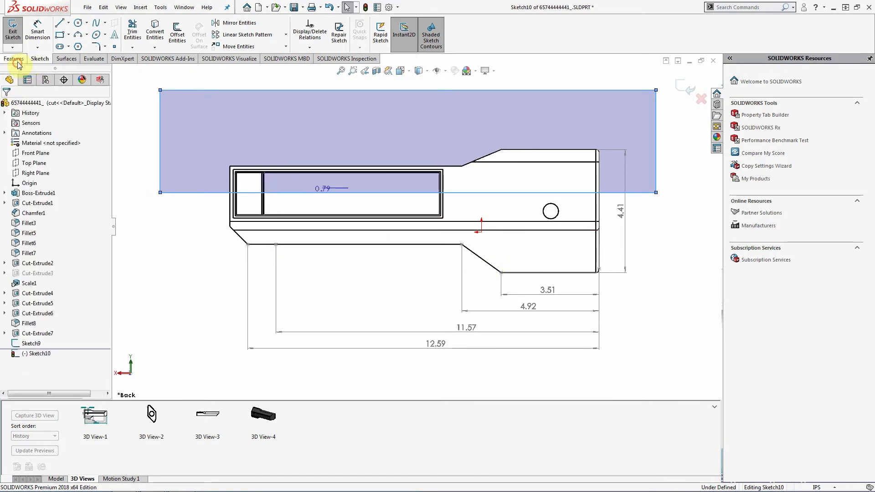
- Extruded-cut the rectangle with a Mid Plane end condition, creating Cut-Extrude8
{"action": "left_click", "coordinate": [14, 59]}
{"action": "left_click", "coordinate": [139, 33]}
{"action": "middle_click_drag", "start_coordinate": [417, 230], "coordinate": [375, 234]}
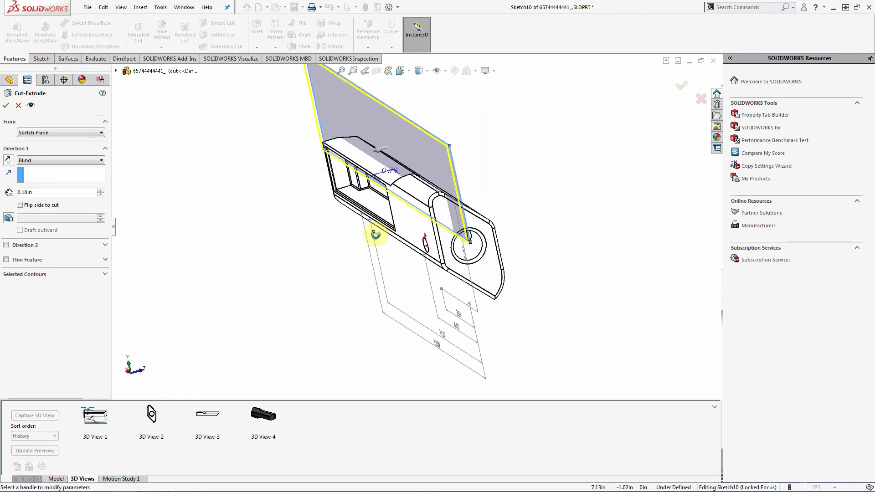
{"action": "left_click", "coordinate": [59, 161]}
{"action": "left_click", "coordinate": [62, 217]}
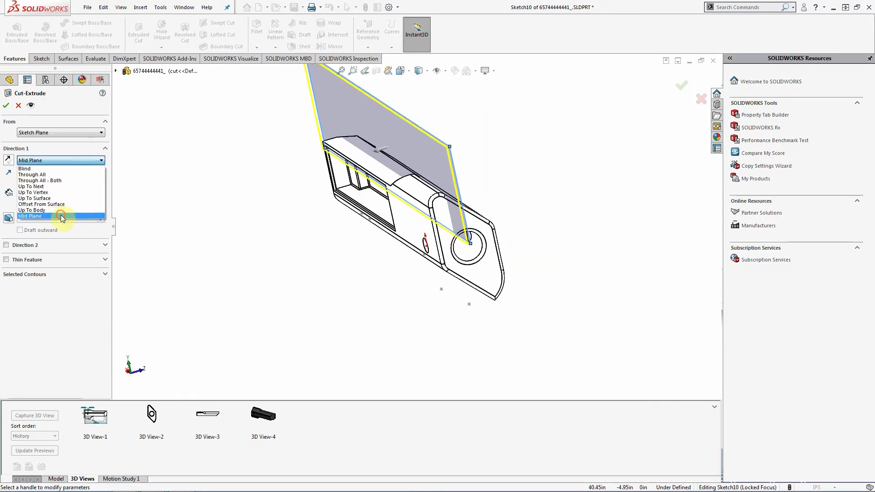
{"action": "left_click", "coordinate": [695, 87]}
{"action": "middle_click_drag", "start_coordinate": [477, 220], "coordinate": [413, 226]}
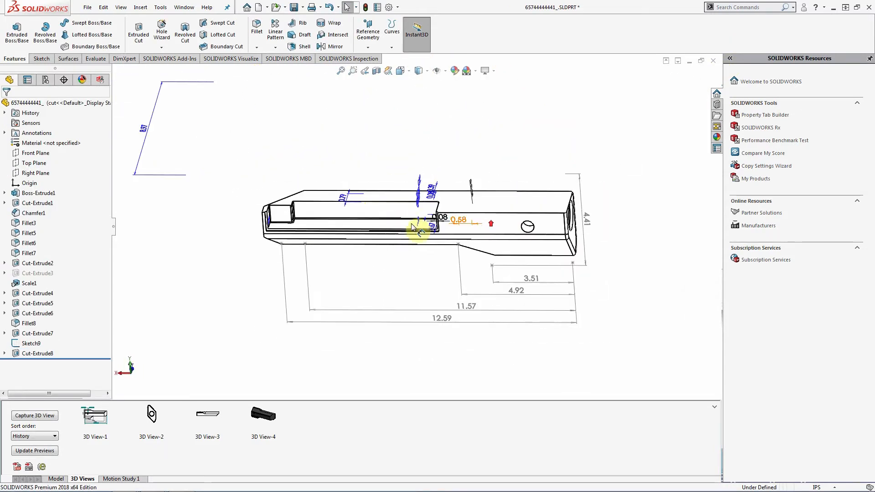
- Orient the handle to the standard Top view
{"action": "middle_click_drag", "start_coordinate": [290, 216], "coordinate": [468, 211]}
{"action": "scroll", "coordinate": [479, 237], "scroll_direction": "down", "scroll_amount": 4}
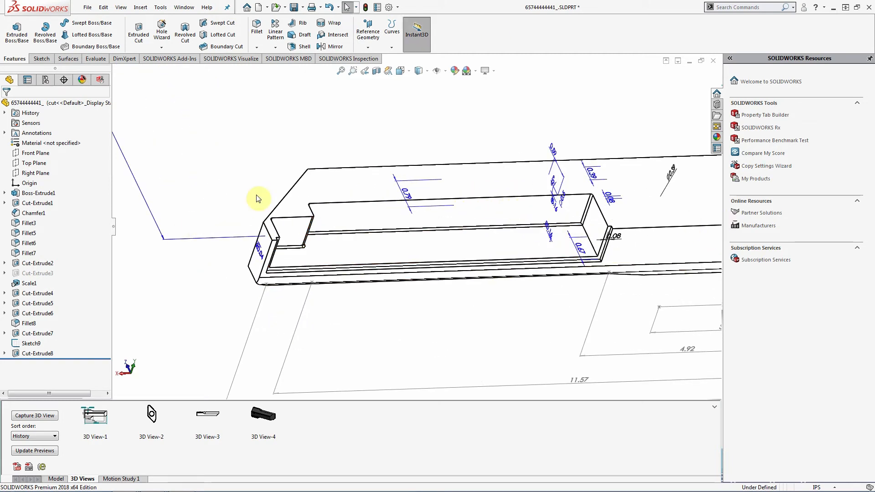
{"action": "left_click", "coordinate": [401, 71]}
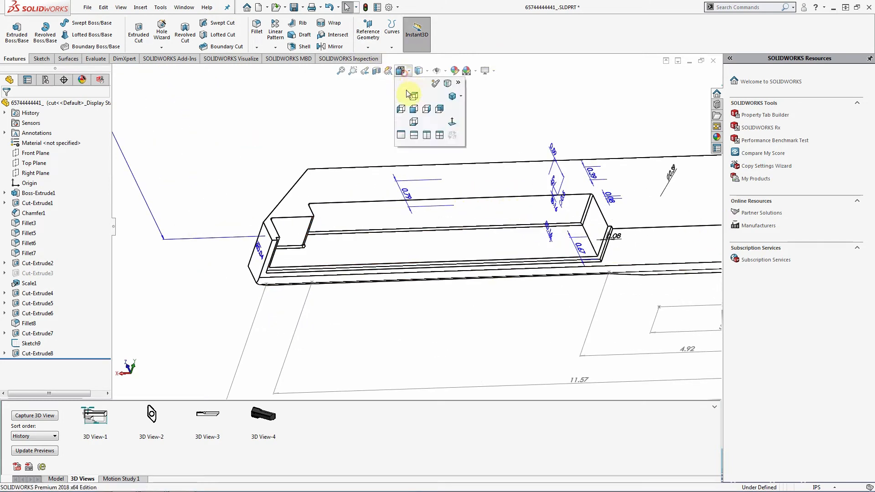
{"action": "left_click", "coordinate": [412, 96]}
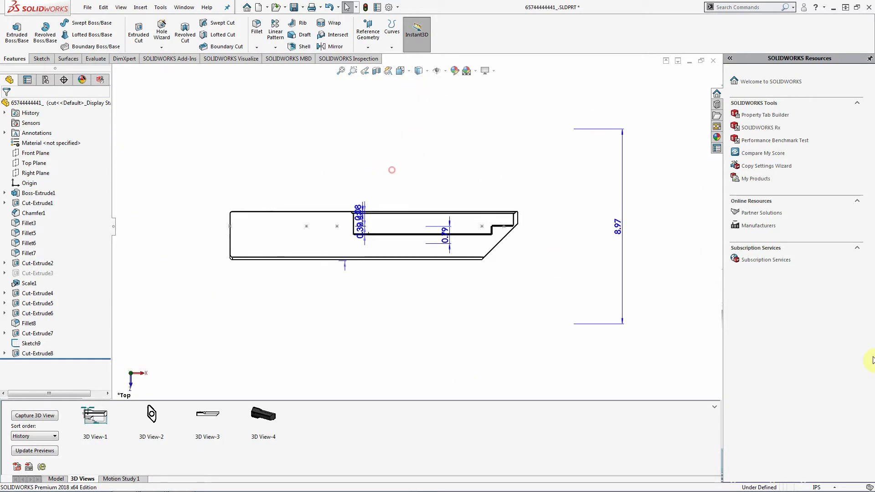
- Hide the 0.08 dimension and two other stray dimensions
{"action": "scroll", "coordinate": [328, 237], "scroll_direction": "down", "scroll_amount": 3}
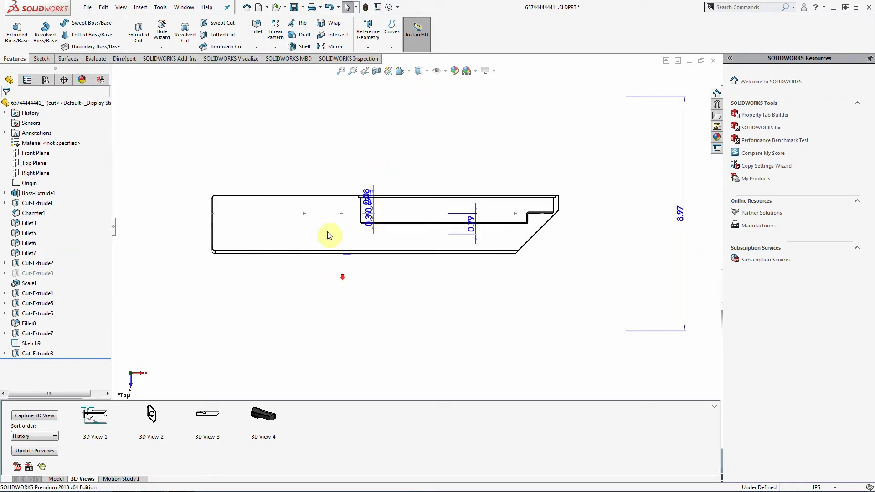
{"action": "right_click", "coordinate": [383, 188]}
{"action": "left_click", "coordinate": [409, 252]}
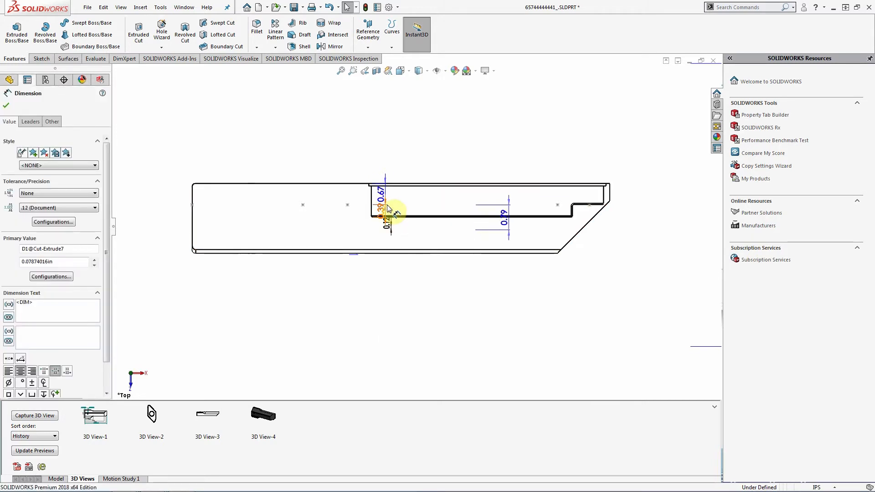
{"action": "right_click", "coordinate": [391, 201]}
{"action": "left_click", "coordinate": [403, 266]}
{"action": "right_click", "coordinate": [379, 195]}
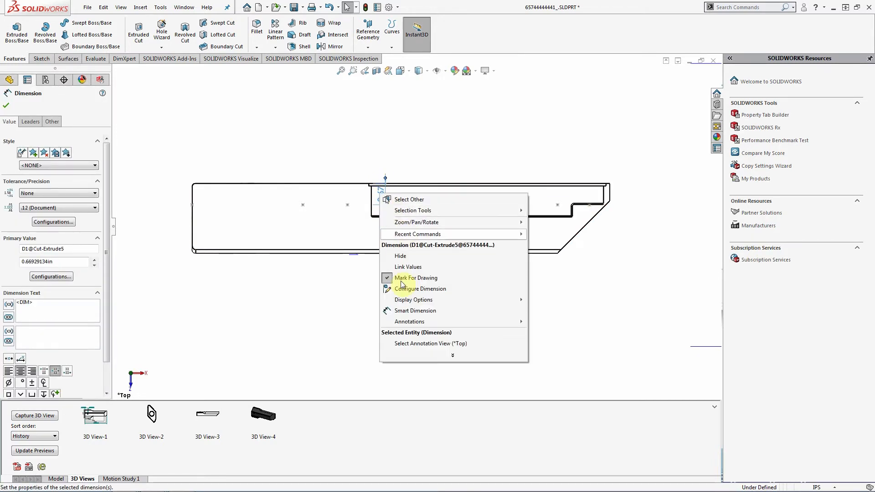
{"action": "left_click", "coordinate": [401, 255]}
- Hide the 0.79, 8.97 and 1.57 dimensions
{"action": "left_click", "coordinate": [501, 231]}
{"action": "right_click", "coordinate": [501, 231]}
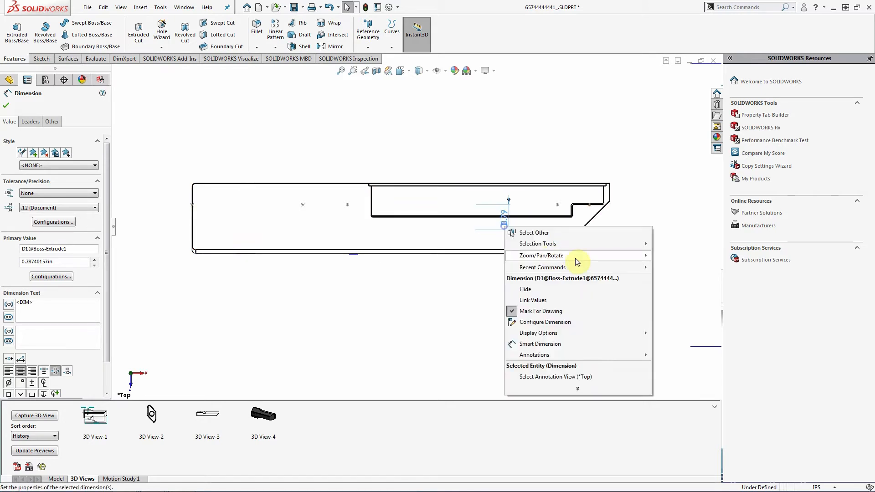
{"action": "left_click", "coordinate": [517, 291]}
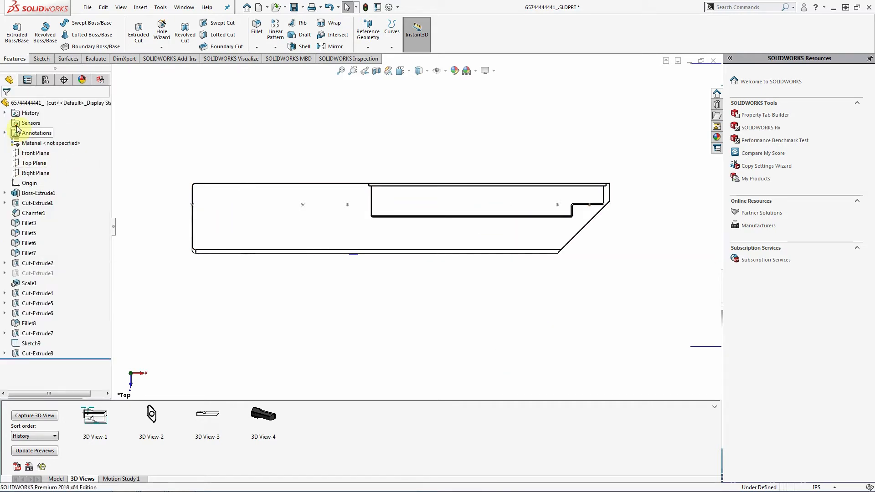
{"action": "scroll", "coordinate": [661, 271], "scroll_direction": "up", "scroll_amount": 2}
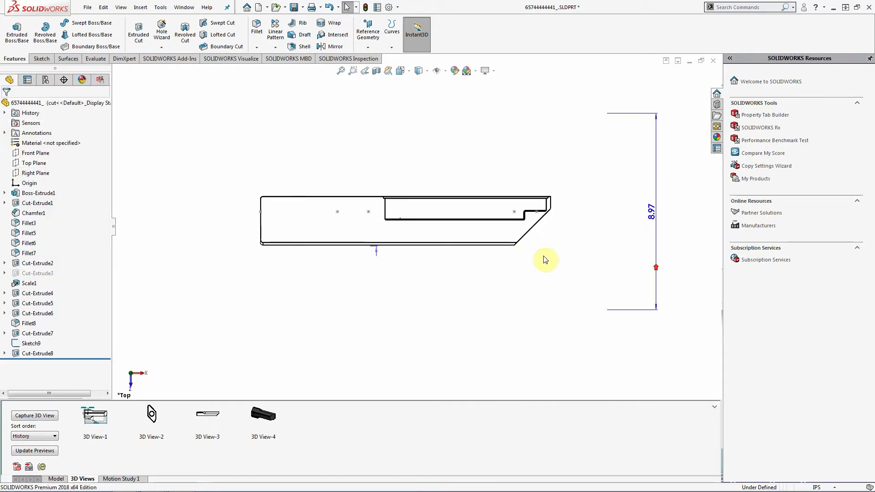
{"action": "right_click", "coordinate": [653, 213]}
{"action": "left_click", "coordinate": [681, 267]}
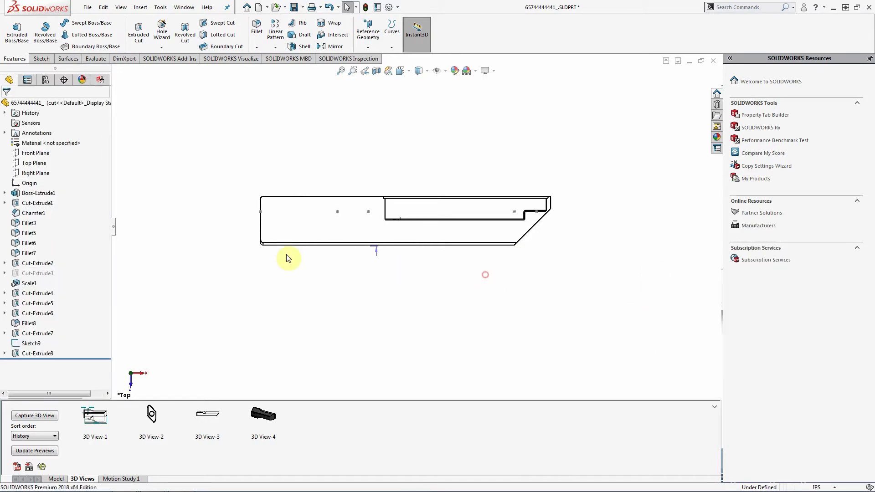
{"action": "right_click", "coordinate": [379, 251]}
{"action": "left_click", "coordinate": [397, 299]}
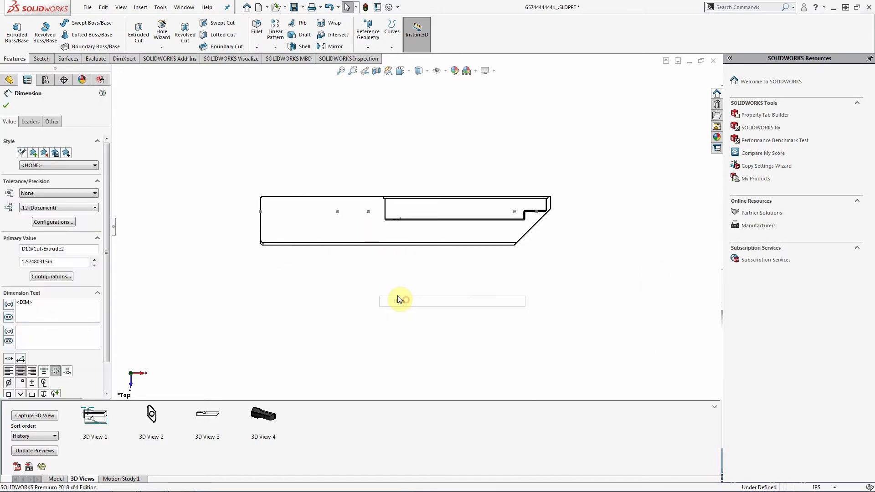
{"action": "scroll", "coordinate": [451, 228], "scroll_direction": "down", "scroll_amount": 4}
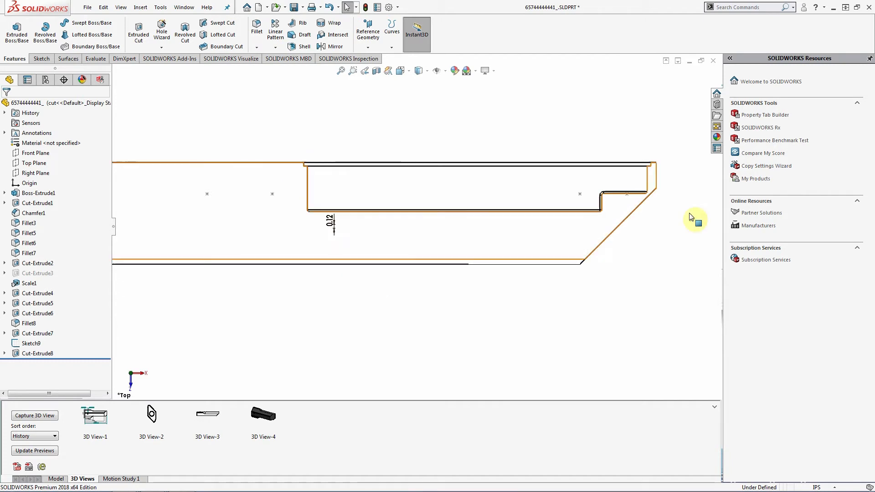
{"action": "scroll", "coordinate": [408, 220], "scroll_direction": "up", "scroll_amount": 2}
{"action": "scroll", "coordinate": [254, 210], "scroll_direction": "down", "scroll_amount": 2}
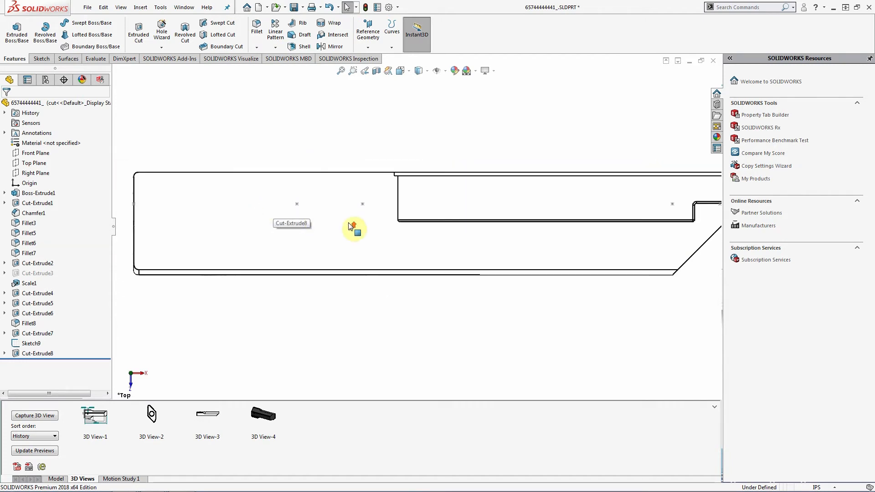
{"action": "scroll", "coordinate": [350, 227], "scroll_direction": "up", "scroll_amount": 1}
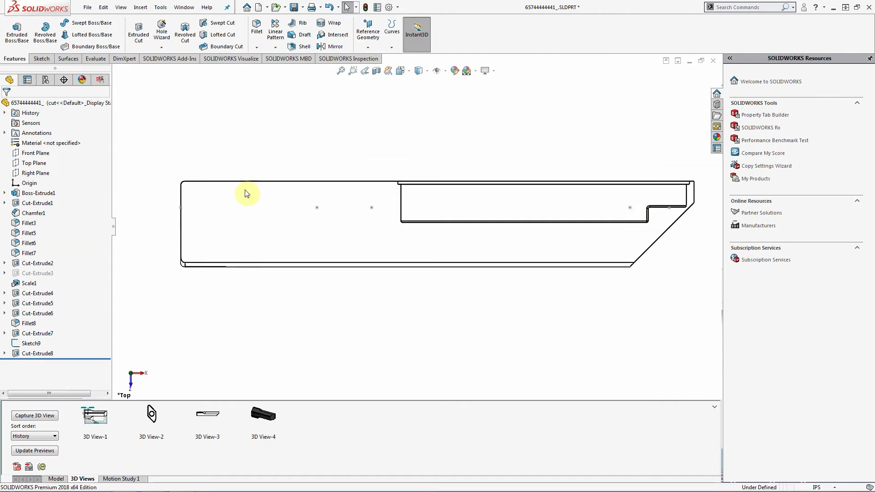
- Capture the current top view as 3D View-5, then restore saved 3D Views 4, 3 and 2
{"action": "left_click", "coordinate": [39, 416]}
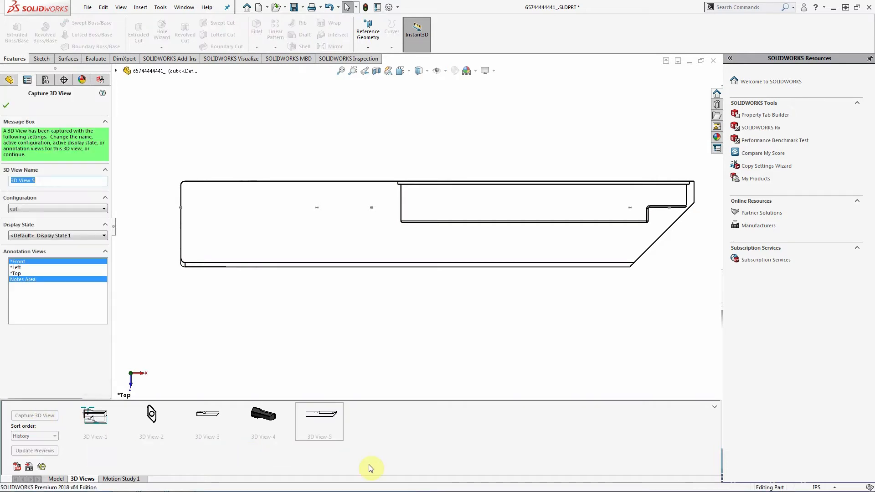
{"action": "left_click", "coordinate": [6, 108]}
{"action": "double_click", "coordinate": [268, 416]}
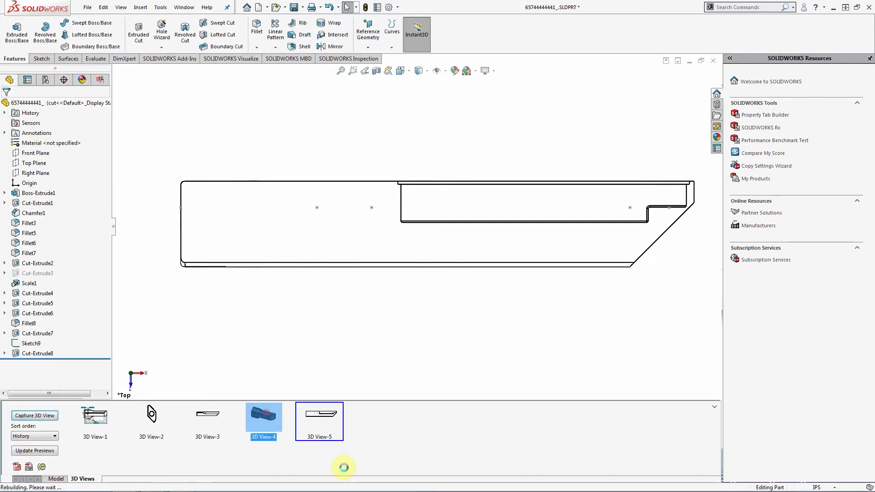
{"action": "double_click", "coordinate": [205, 415]}
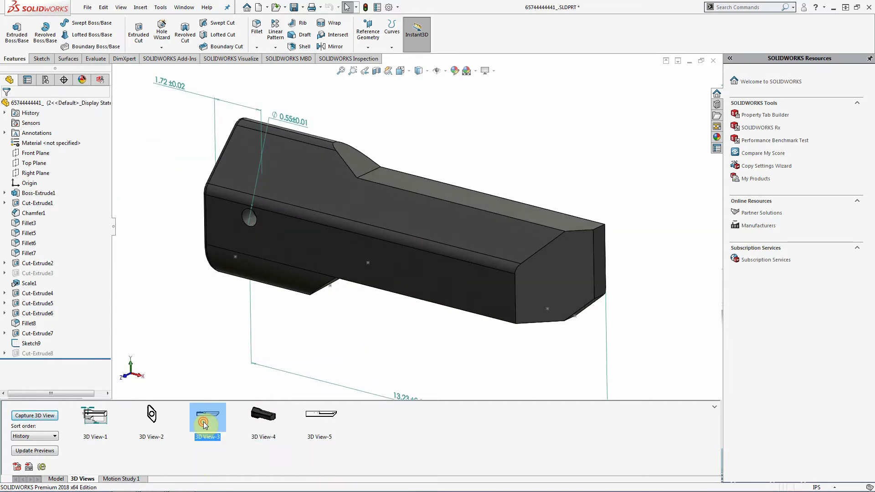
{"action": "double_click", "coordinate": [154, 414]}
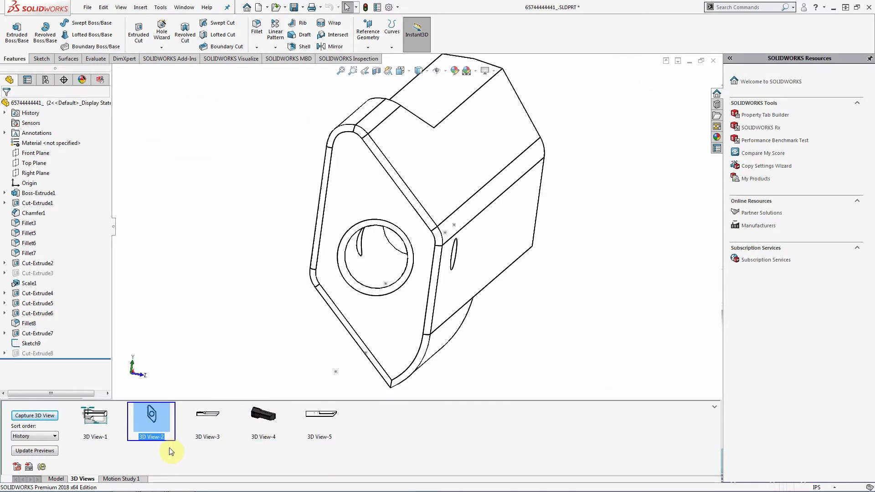
- Restore 3D View-1, show the part configurations, then return to 3D View-5
{"action": "double_click", "coordinate": [97, 425]}
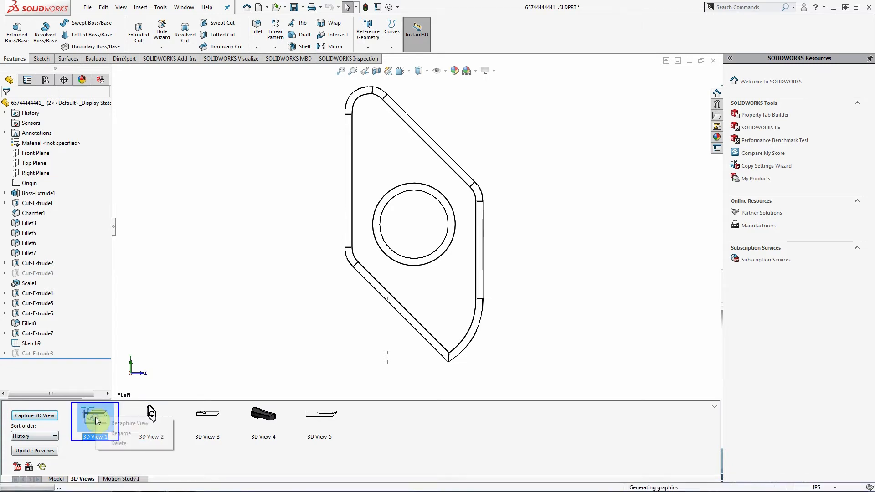
{"action": "right_click", "coordinate": [97, 425]}
{"action": "left_click", "coordinate": [46, 80]}
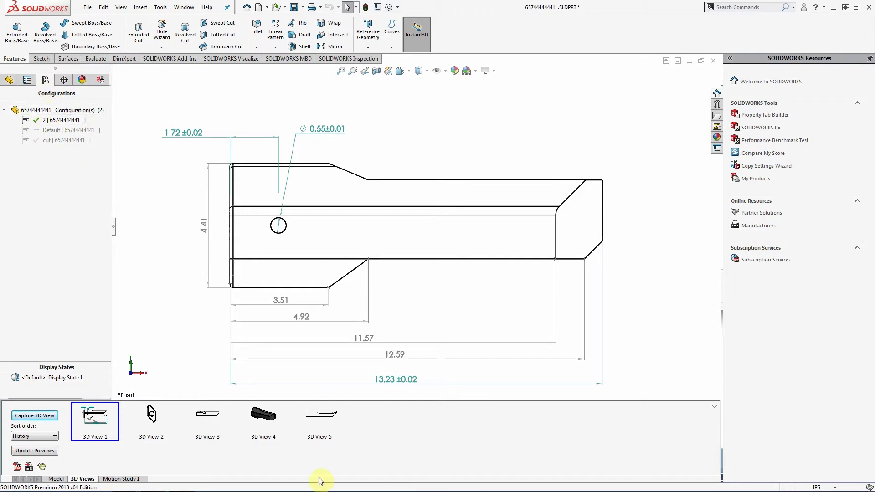
{"action": "double_click", "coordinate": [321, 414]}
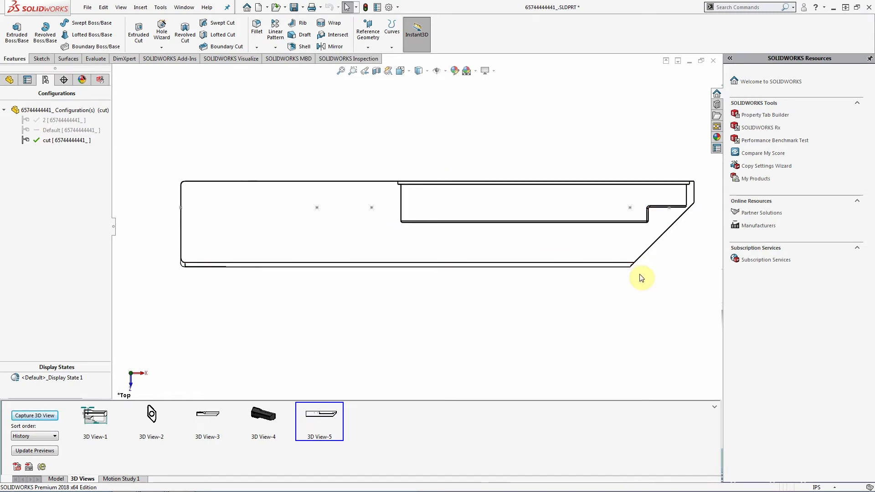
{"action": "scroll", "coordinate": [688, 217], "scroll_direction": "down", "scroll_amount": 2}
{"action": "scroll", "coordinate": [576, 220], "scroll_direction": "down", "scroll_amount": 1}
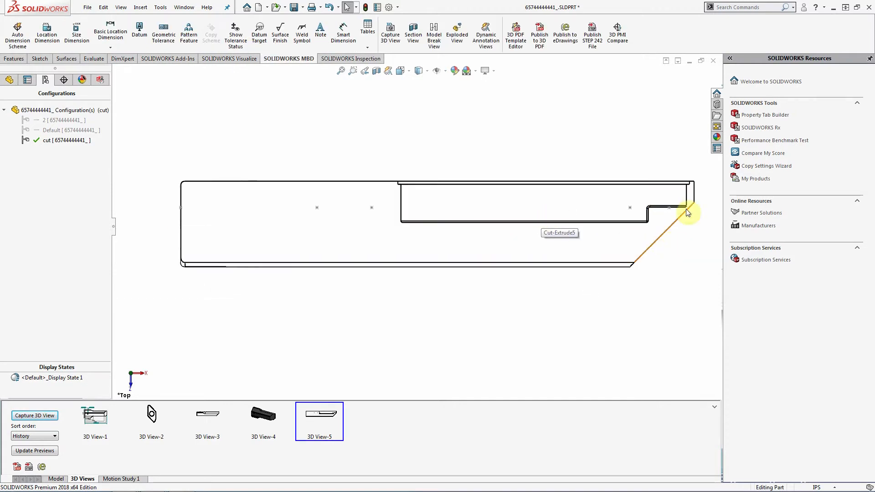
- Return to the saved 3D View-5 top view of the handle
{"action": "scroll", "coordinate": [688, 211], "scroll_direction": "down", "scroll_amount": 2}
{"action": "middle_click_drag", "start_coordinate": [553, 225], "coordinate": [613, 193]}
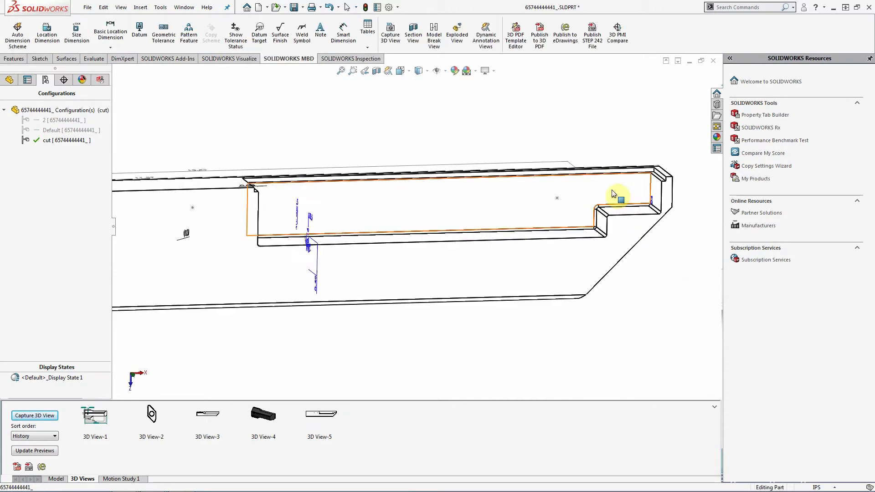
{"action": "double_click", "coordinate": [310, 418]}
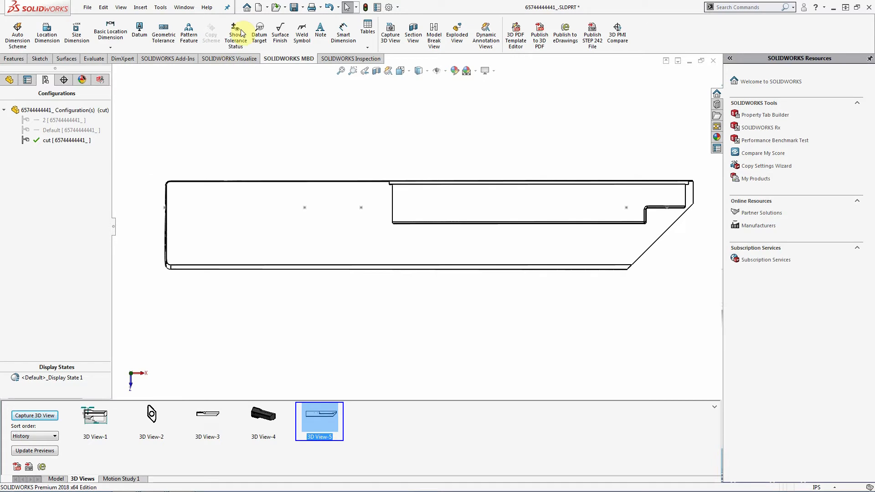
- Add a 7.36 location dimension to the handle's right end face, placed above the part
{"action": "left_click", "coordinate": [341, 37]}
{"action": "scroll", "coordinate": [420, 136], "scroll_direction": "down", "scroll_amount": 3}
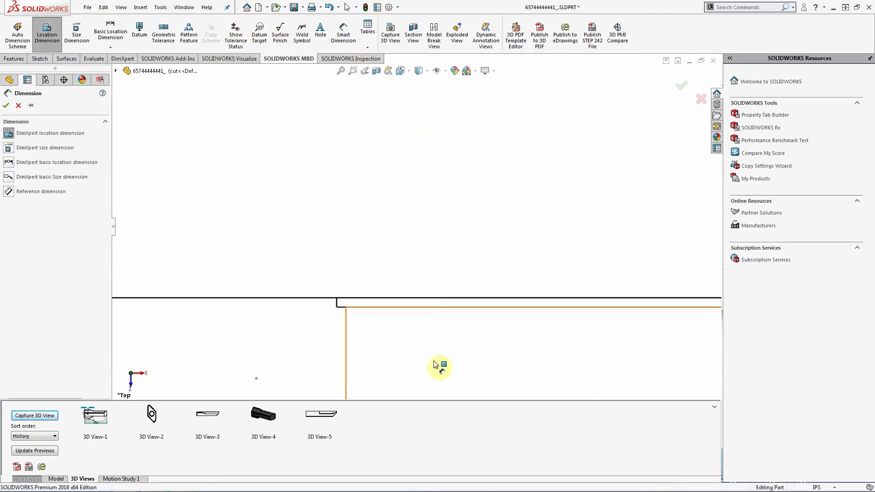
{"action": "middle_click_drag", "start_coordinate": [434, 364], "coordinate": [506, 316]}
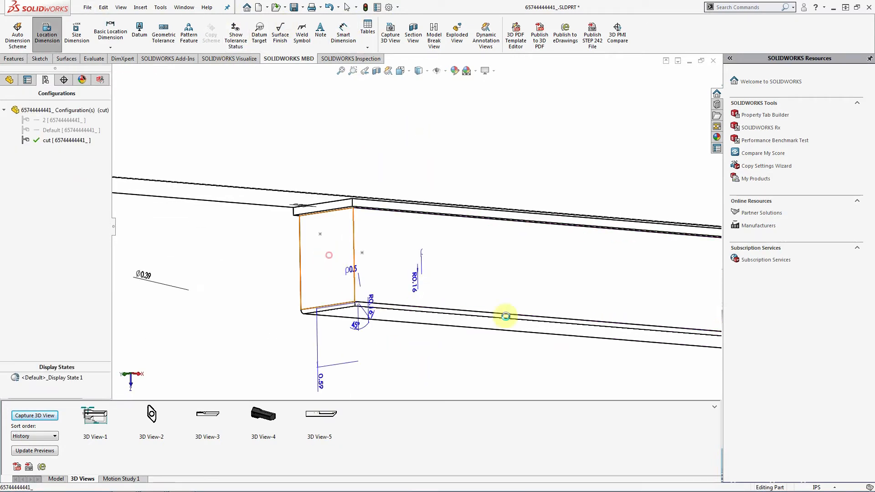
{"action": "scroll", "coordinate": [509, 316], "scroll_direction": "up", "scroll_amount": 5}
{"action": "scroll", "coordinate": [557, 276], "scroll_direction": "down", "scroll_amount": 2}
{"action": "middle_click_drag", "start_coordinate": [555, 271], "coordinate": [600, 256]}
{"action": "left_click", "coordinate": [548, 192]}
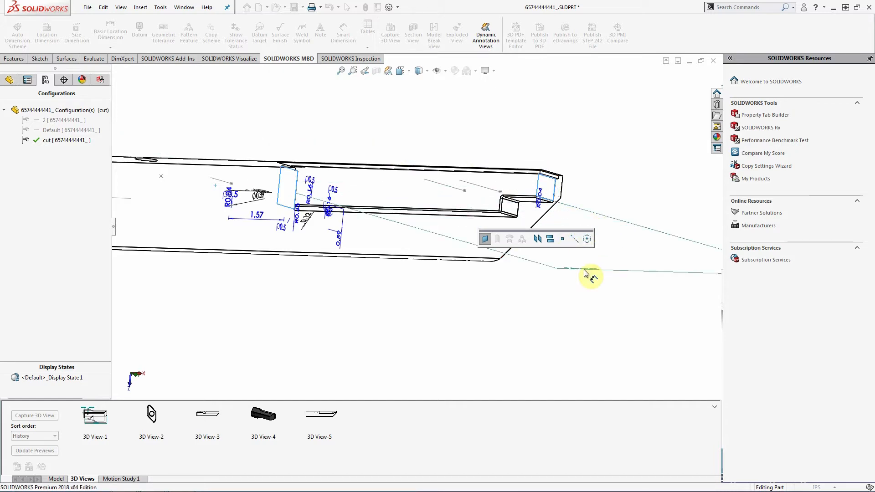
{"action": "left_click", "coordinate": [250, 146]}
{"action": "middle_click_drag", "start_coordinate": [279, 131], "coordinate": [284, 153]}
{"action": "scroll", "coordinate": [495, 157], "scroll_direction": "down", "scroll_amount": 2}
{"action": "scroll", "coordinate": [495, 156], "scroll_direction": "up", "scroll_amount": 2}
{"action": "scroll", "coordinate": [446, 175], "scroll_direction": "up", "scroll_amount": 2}
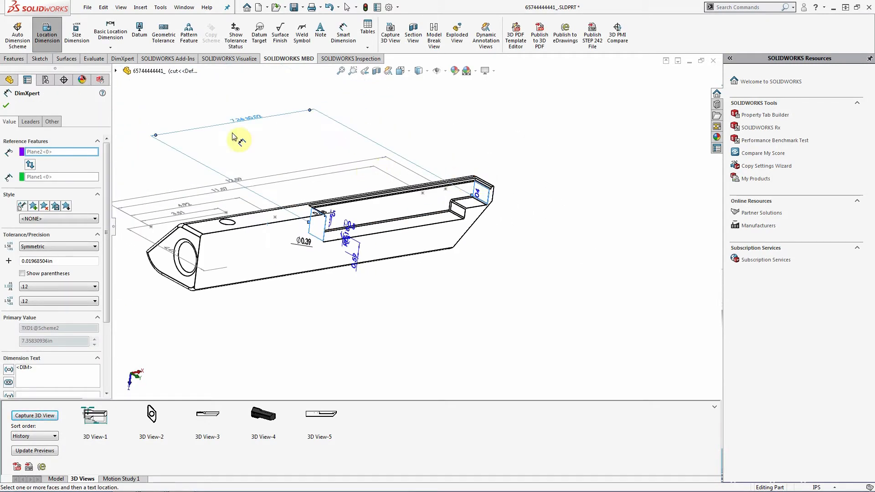
- Move the 7.36 dimension to a different annotation view
{"action": "right_click", "coordinate": [242, 119]}
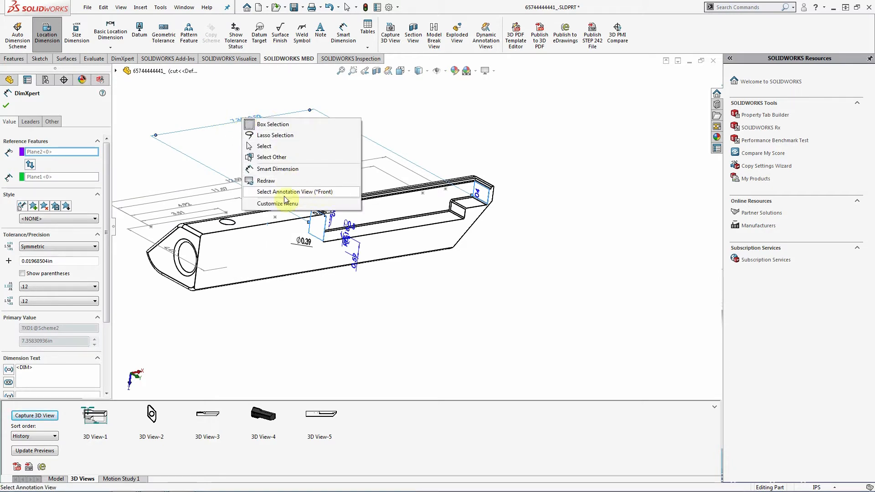
{"action": "left_click", "coordinate": [318, 195]}
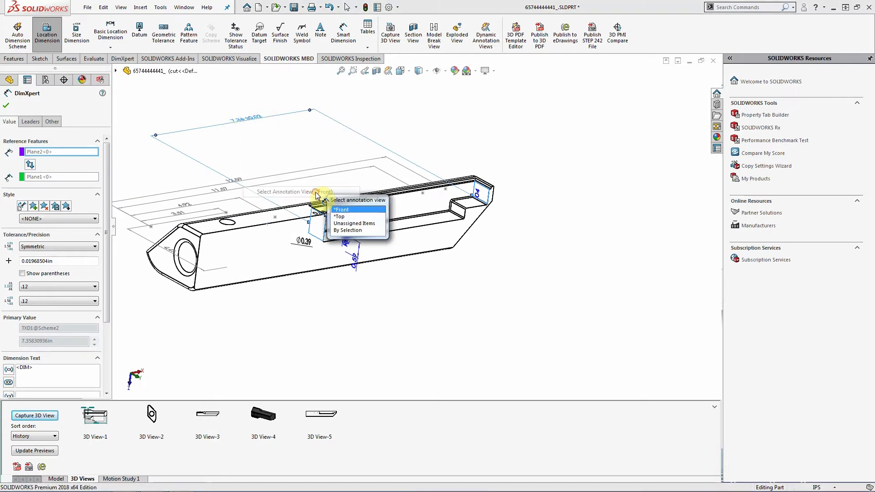
{"action": "left_click", "coordinate": [347, 219]}
- Add a 6.37 ±0.02 location dimension between the notch face and the long top edge
{"action": "scroll", "coordinate": [506, 292], "scroll_direction": "up", "scroll_amount": 3}
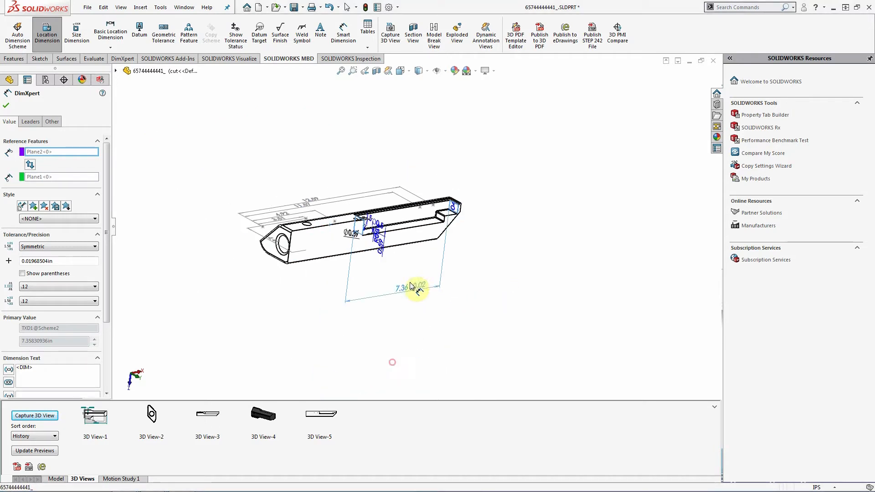
{"action": "middle_click_drag", "start_coordinate": [444, 246], "coordinate": [397, 170]}
{"action": "scroll", "coordinate": [403, 171], "scroll_direction": "down", "scroll_amount": 6}
{"action": "middle_click_drag", "start_coordinate": [423, 214], "coordinate": [375, 395]}
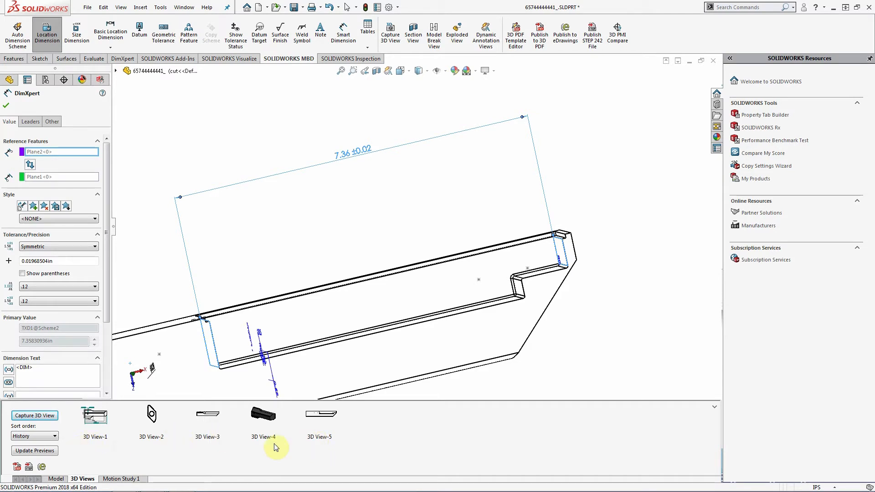
{"action": "middle_click_drag", "start_coordinate": [498, 255], "coordinate": [503, 246]}
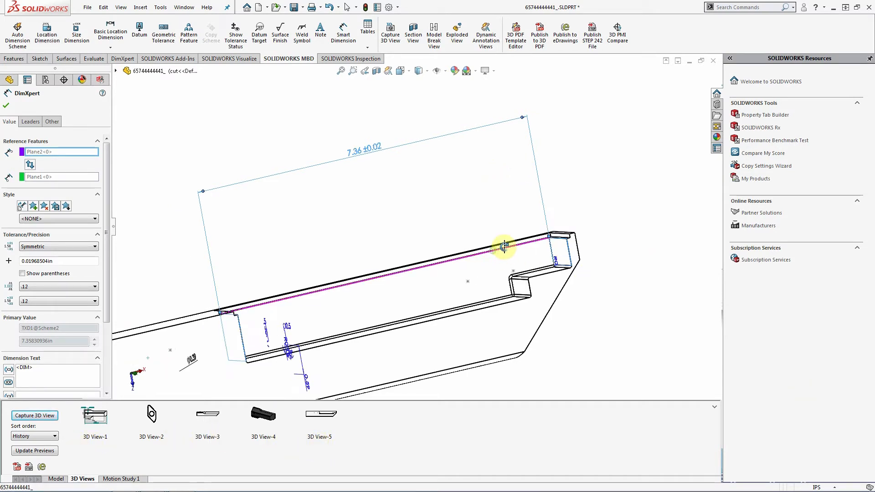
{"action": "left_click", "coordinate": [517, 286]}
{"action": "middle_click_drag", "start_coordinate": [510, 292], "coordinate": [374, 267]}
{"action": "left_click", "coordinate": [374, 266]}
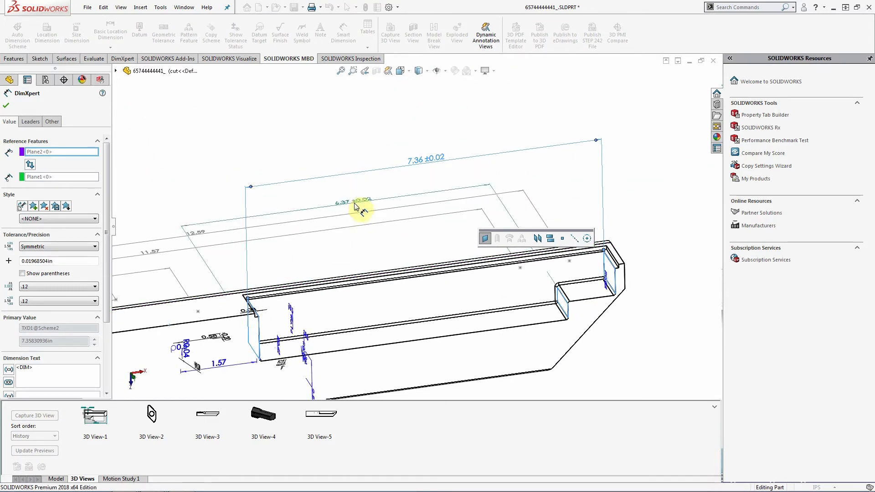
{"action": "left_click", "coordinate": [350, 197]}
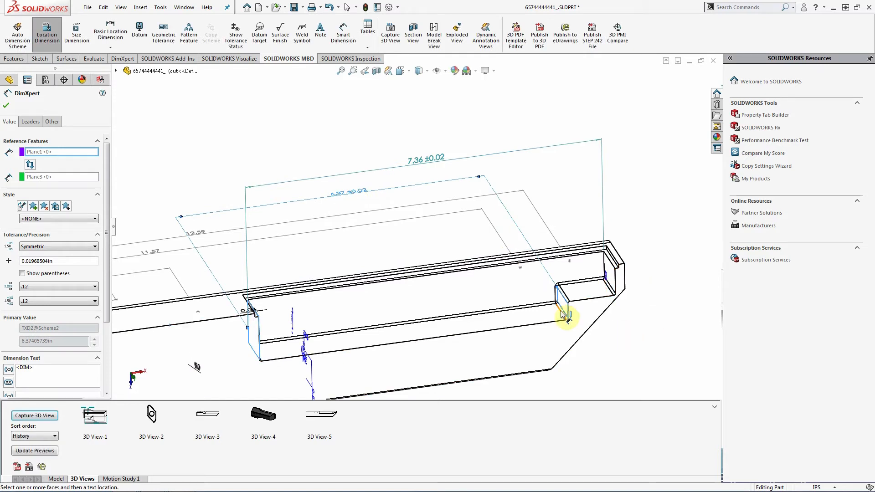
- Add the 0.67 and 1.06 location dimensions from the top face, right of the part
{"action": "left_click", "coordinate": [620, 265]}
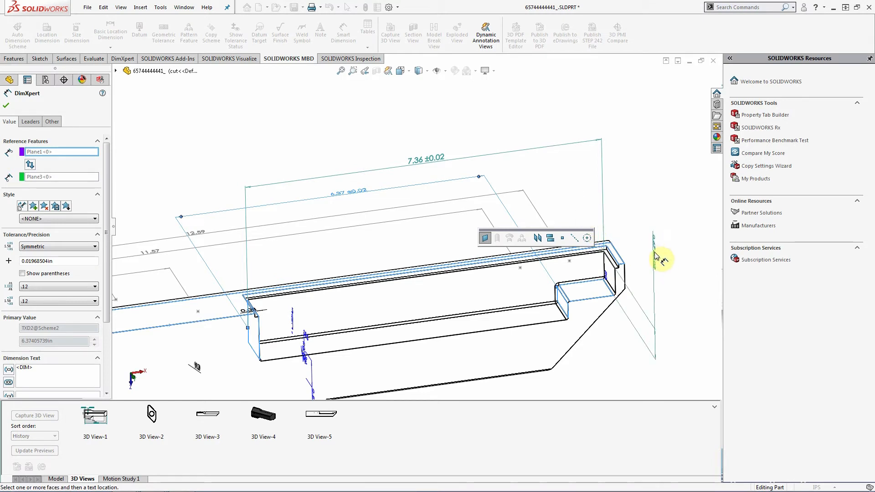
{"action": "left_click", "coordinate": [659, 254]}
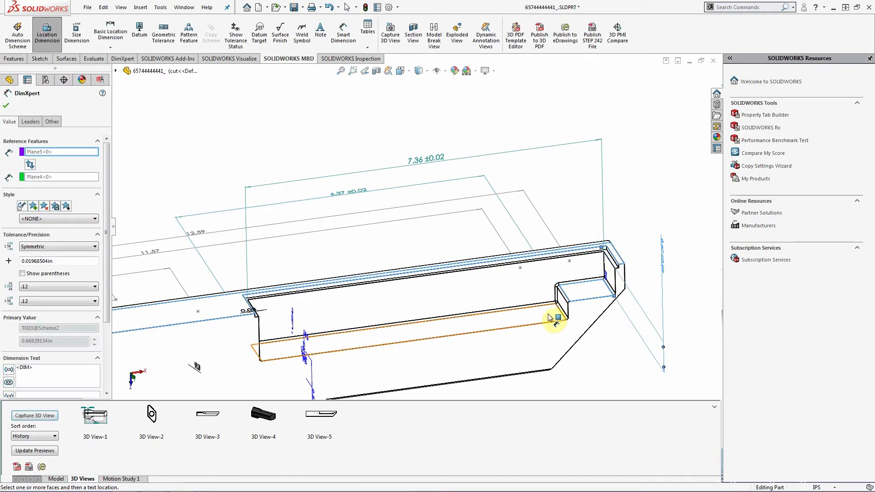
{"action": "left_click", "coordinate": [621, 258]}
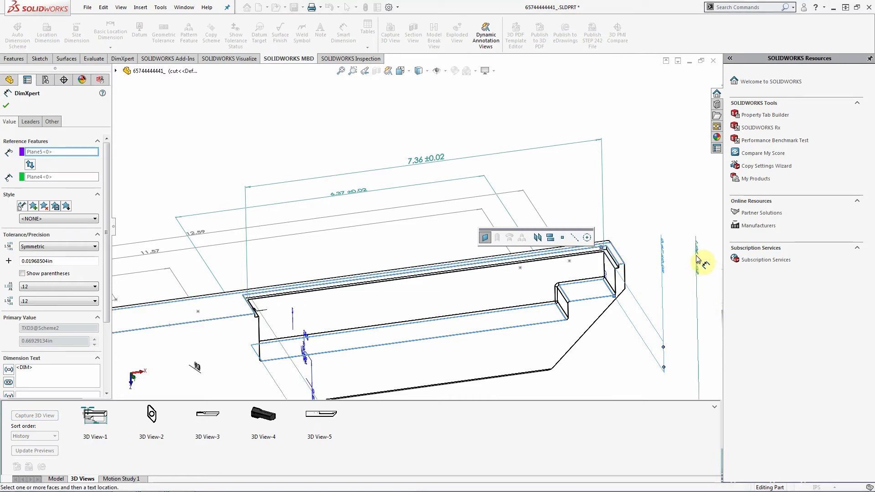
{"action": "left_click", "coordinate": [698, 260]}
{"action": "key", "text": "f"}
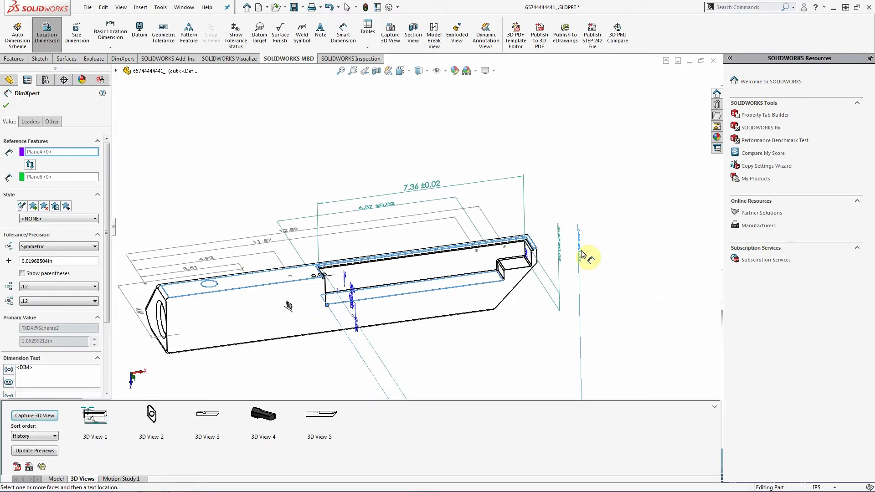
- Assign the new dimension to the Right annotation view
{"action": "right_click", "coordinate": [581, 258]}
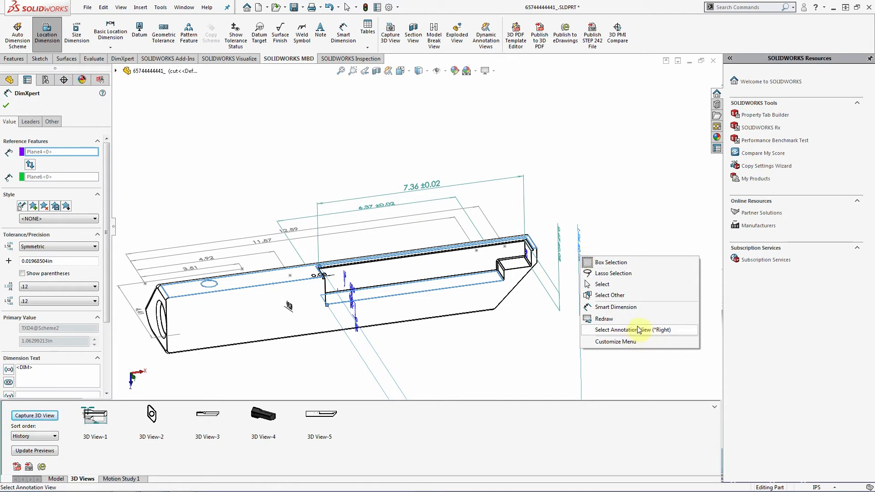
{"action": "left_click", "coordinate": [638, 330]}
{"action": "left_click", "coordinate": [664, 361]}
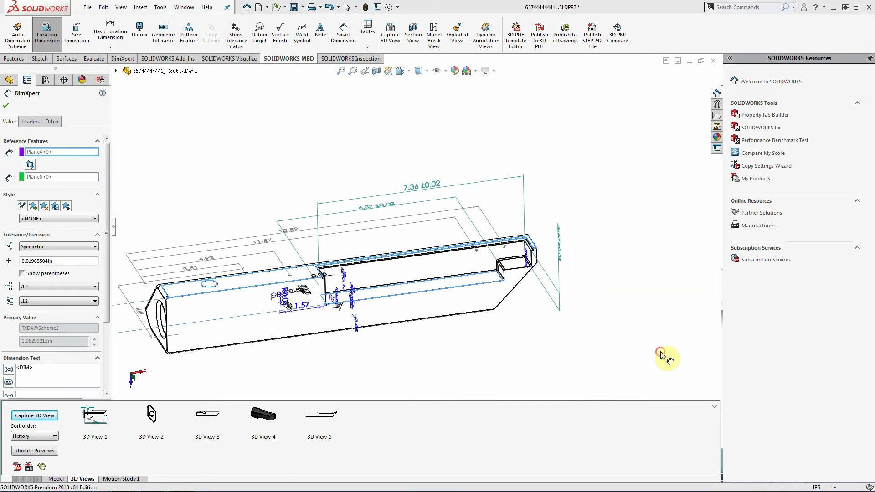
{"action": "right_click", "coordinate": [559, 249]}
{"action": "left_click", "coordinate": [597, 319]}
{"action": "mouse_move", "coordinate": [391, 211]}
{"action": "middle_mouse_down"}
{"action": "mouse_move", "coordinate": [401, 170]}
{"action": "mouse_move", "coordinate": [357, 190]}
{"action": "middle_mouse_up"}
{"action": "right_click", "coordinate": [360, 189]}
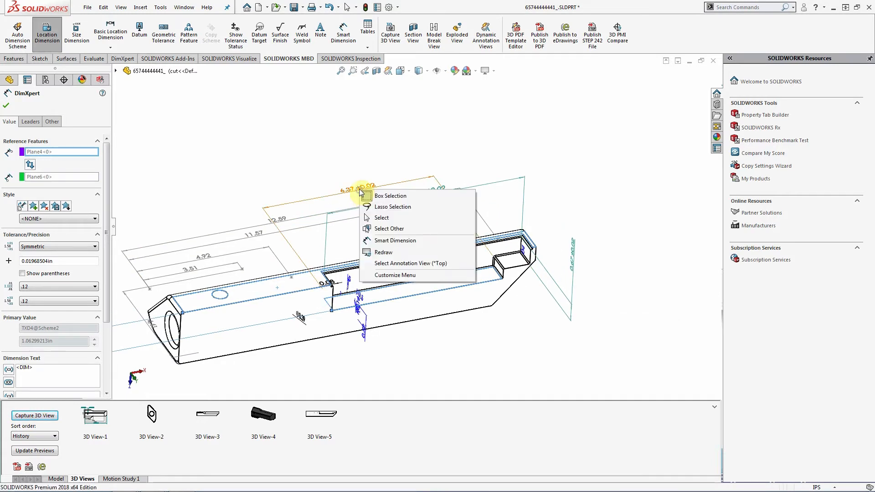
{"action": "left_click", "coordinate": [401, 241]}
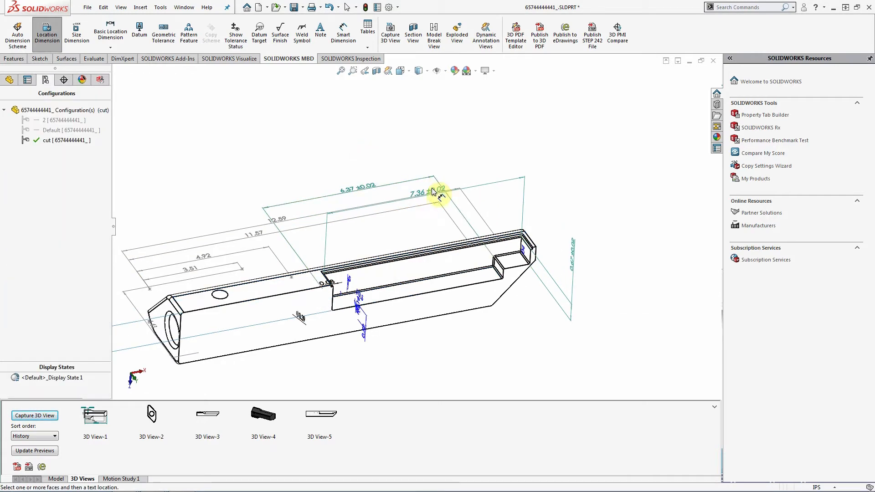
{"action": "right_click", "coordinate": [436, 196]}
{"action": "left_click", "coordinate": [498, 143]}
- Assign the 6.37 dimension to the Front annotation view
{"action": "mouse_move", "coordinate": [491, 173]}
{"action": "middle_mouse_down"}
{"action": "mouse_move", "coordinate": [527, 132]}
{"action": "mouse_move", "coordinate": [512, 160]}
{"action": "mouse_move", "coordinate": [336, 211]}
{"action": "middle_mouse_up"}
{"action": "left_click", "coordinate": [303, 203]}
{"action": "right_click", "coordinate": [304, 202]}
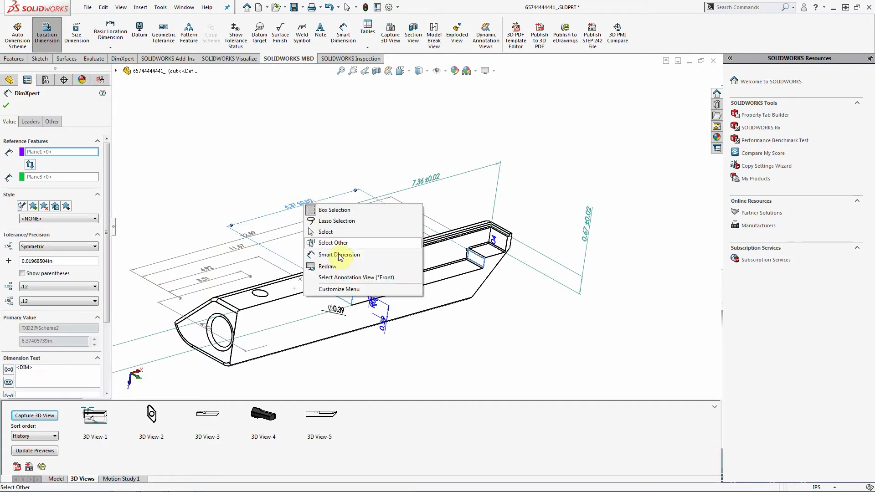
{"action": "left_click", "coordinate": [358, 278]}
{"action": "left_click", "coordinate": [380, 294]}
{"action": "left_click", "coordinate": [383, 310]}
{"action": "middle_click_drag", "start_coordinate": [383, 310], "coordinate": [407, 335]}
- Move the far-off dimension up beside the part
{"action": "scroll", "coordinate": [406, 334], "scroll_direction": "up", "scroll_amount": 6}
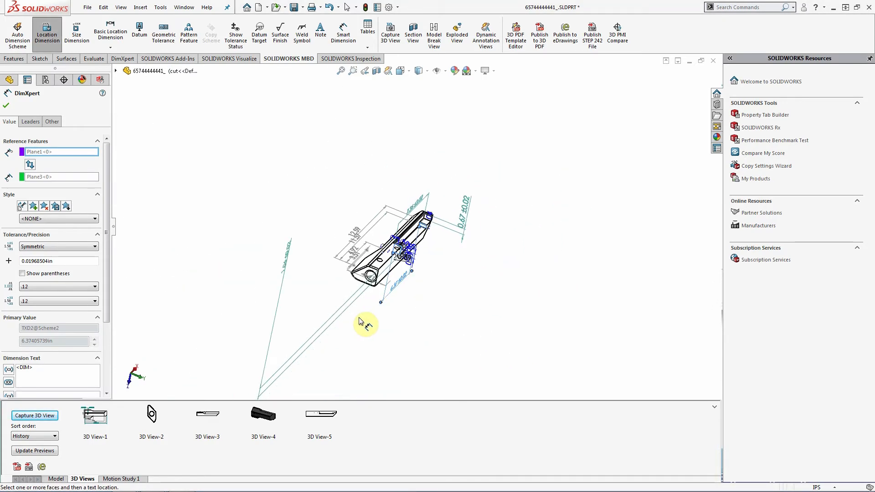
{"action": "left_click_drag", "start_coordinate": [289, 255], "coordinate": [487, 196]}
{"action": "scroll", "coordinate": [479, 196], "scroll_direction": "down", "scroll_amount": 2}
{"action": "scroll", "coordinate": [474, 194], "scroll_direction": "down", "scroll_amount": 1}
{"action": "right_click", "coordinate": [493, 190]}
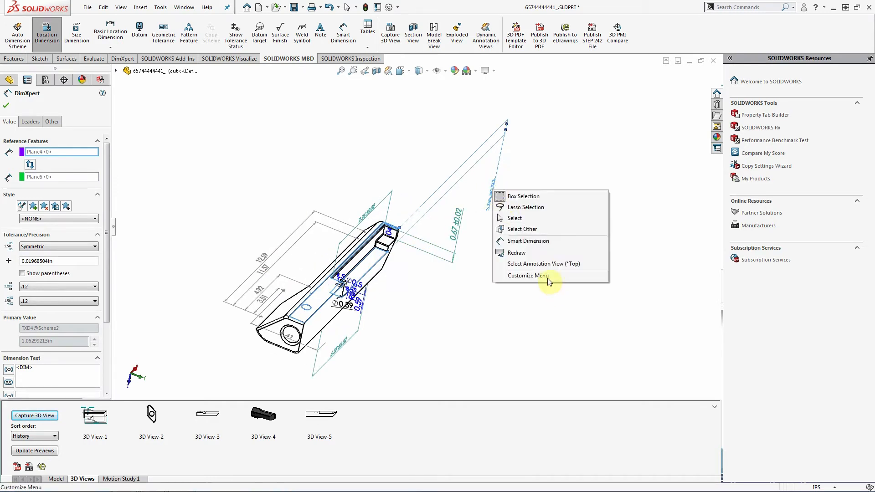
{"action": "left_click", "coordinate": [494, 293]}
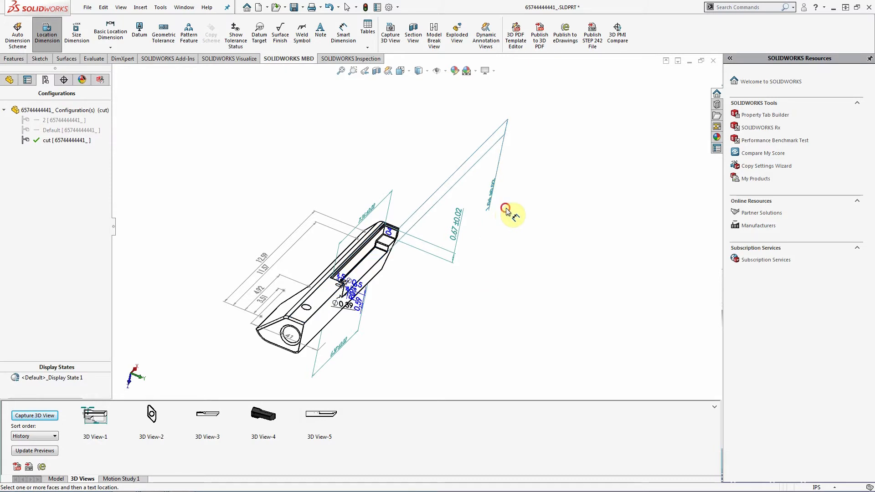
{"action": "right_click", "coordinate": [495, 194]}
{"action": "left_click", "coordinate": [494, 197]}
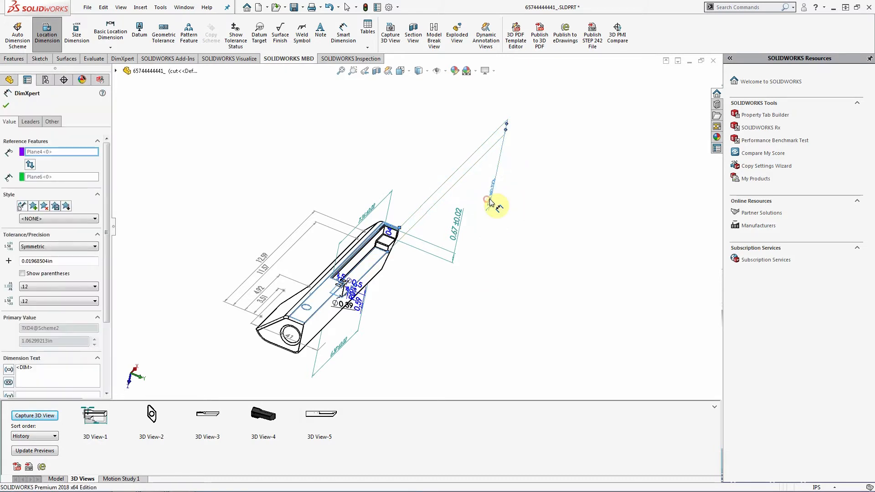
{"action": "right_click", "coordinate": [491, 200]}
{"action": "left_click", "coordinate": [473, 277]}
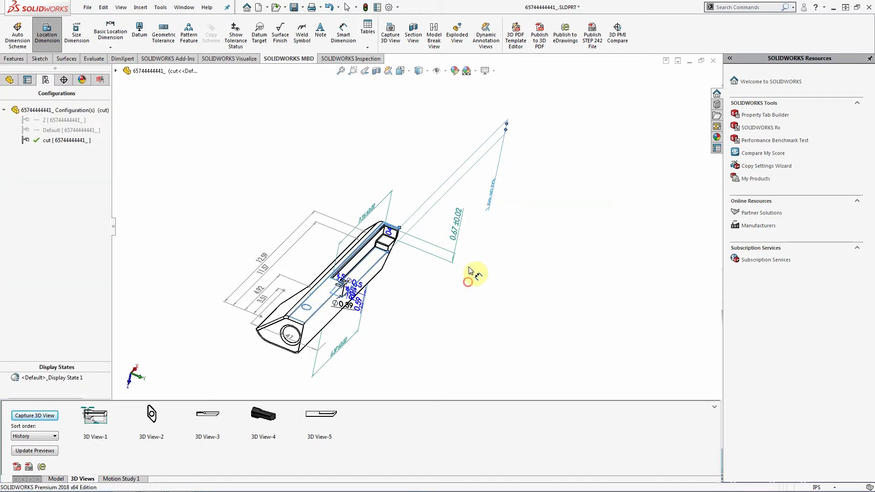
- Assign the selected dimension to its annotation view
{"action": "middle_click_drag", "start_coordinate": [567, 303], "coordinate": [549, 285]}
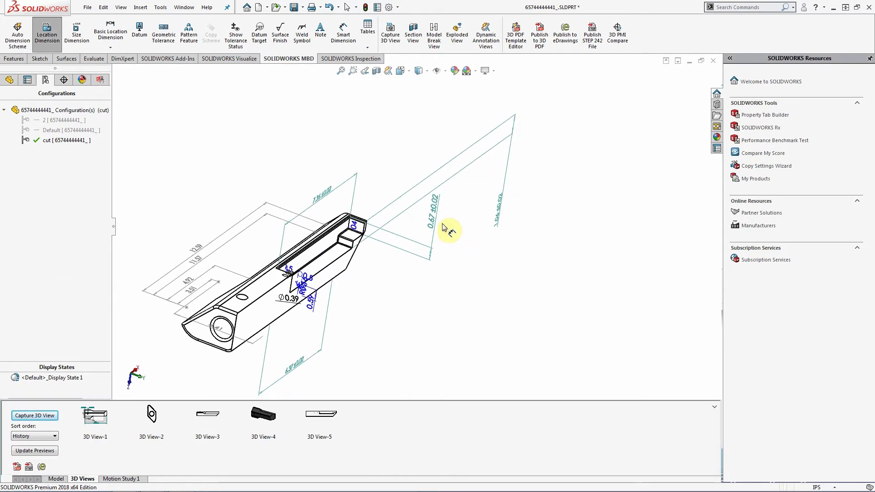
{"action": "right_click", "coordinate": [432, 215]}
{"action": "left_click", "coordinate": [442, 290]}
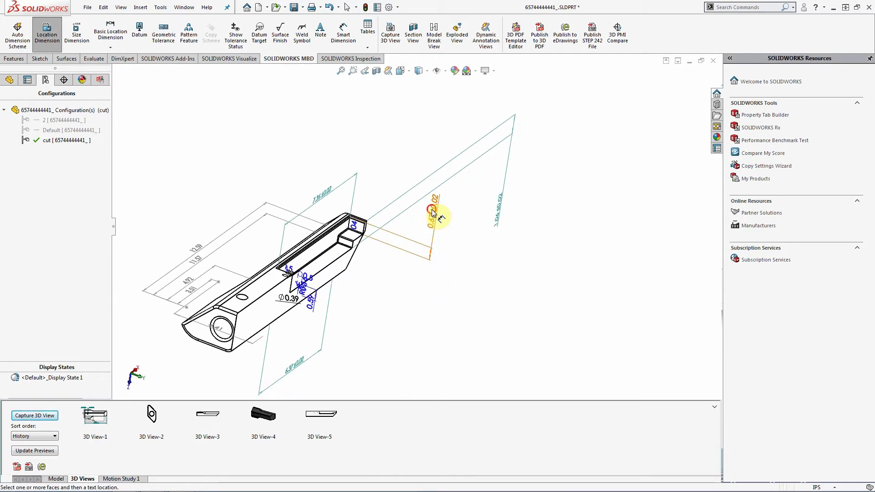
{"action": "left_click", "coordinate": [433, 213]}
{"action": "right_click", "coordinate": [433, 213]}
{"action": "left_click", "coordinate": [495, 284]}
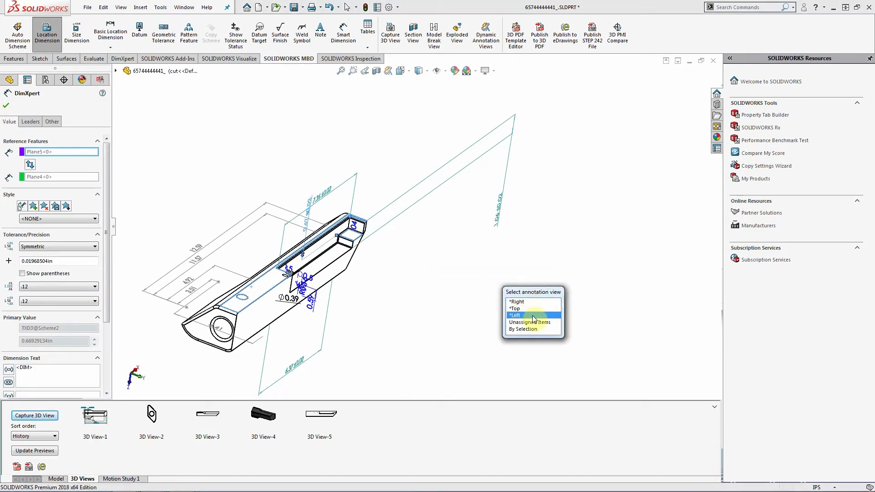
{"action": "left_click", "coordinate": [529, 310]}
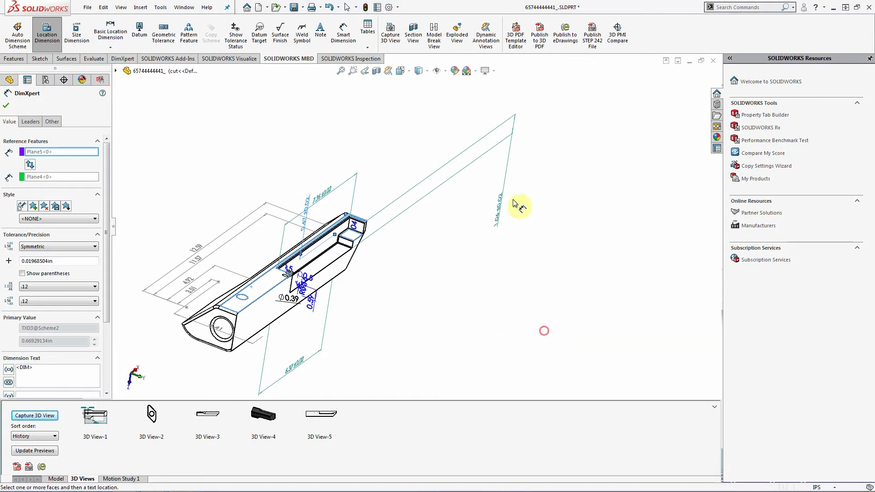
- In the Top view, move the 0.67 and 1.06 dimensions right of the part and 6.37 above it
{"action": "left_click", "coordinate": [407, 72]}
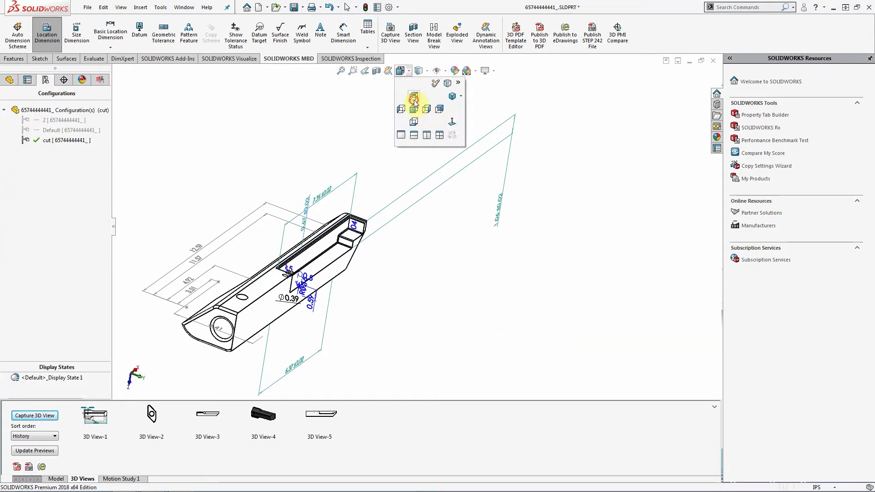
{"action": "left_click", "coordinate": [414, 96]}
{"action": "left_click_drag", "start_coordinate": [416, 201], "coordinate": [506, 198]}
{"action": "left_click_drag", "start_coordinate": [662, 292], "coordinate": [528, 190]}
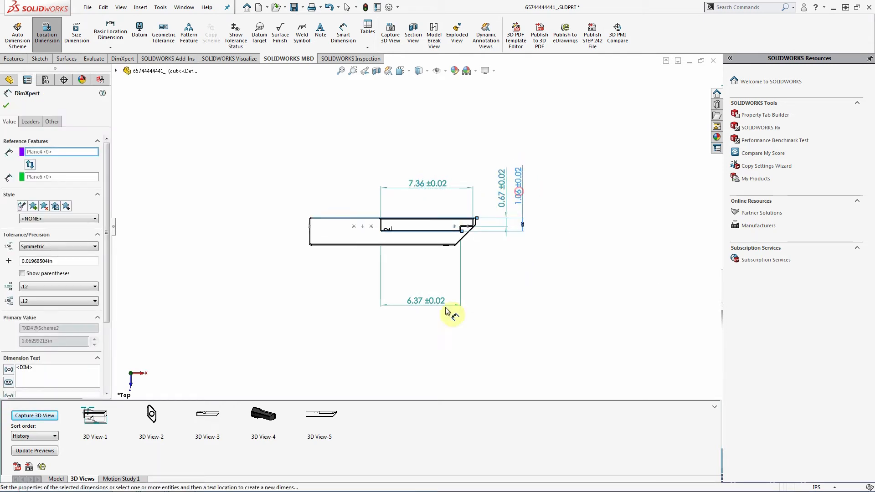
{"action": "left_click_drag", "start_coordinate": [435, 300], "coordinate": [429, 205]}
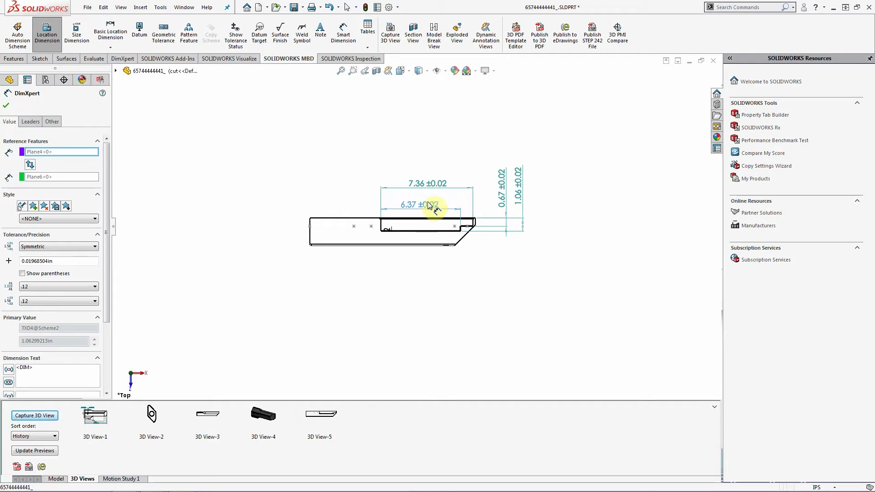
{"action": "scroll", "coordinate": [455, 190], "scroll_direction": "down", "scroll_amount": 5}
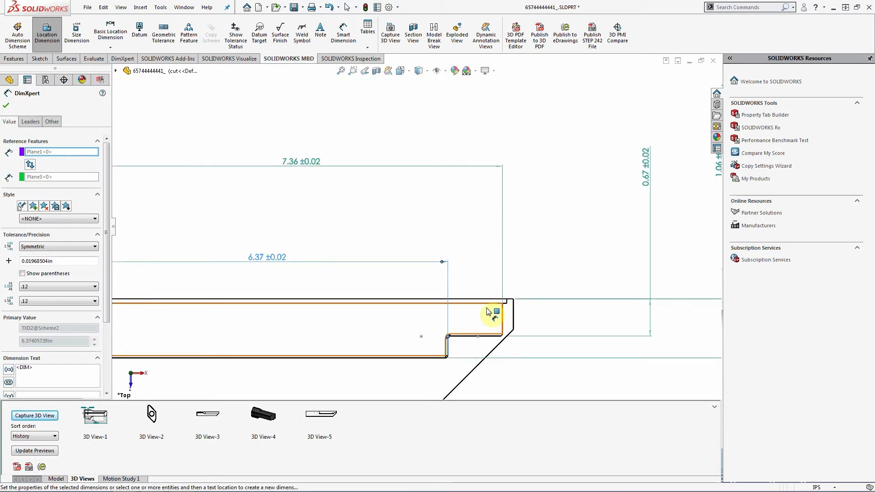
{"action": "scroll", "coordinate": [432, 354], "scroll_direction": "up", "scroll_amount": 3}
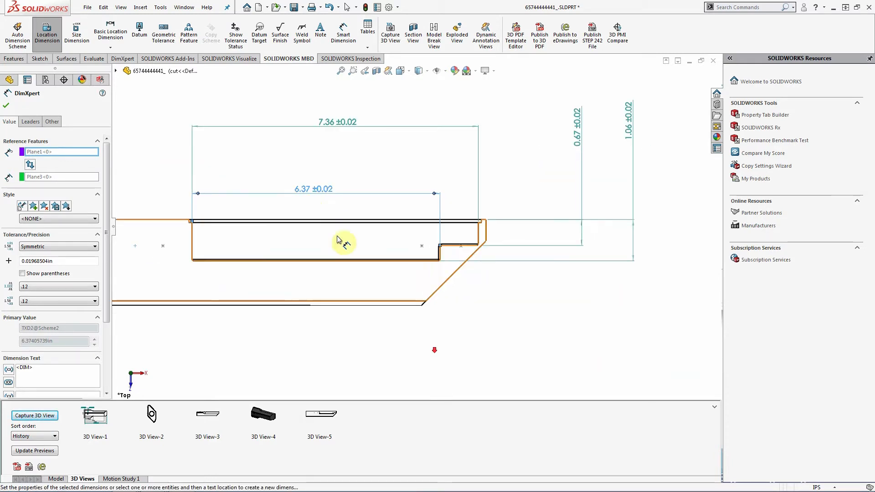
{"action": "left_click_drag", "start_coordinate": [303, 190], "coordinate": [308, 206]}
- Pull the 7.36, 0.67 and 1.06 ±0.02 dimensions closer to the part, then exit Location Dimension
{"action": "left_click", "coordinate": [343, 114]}
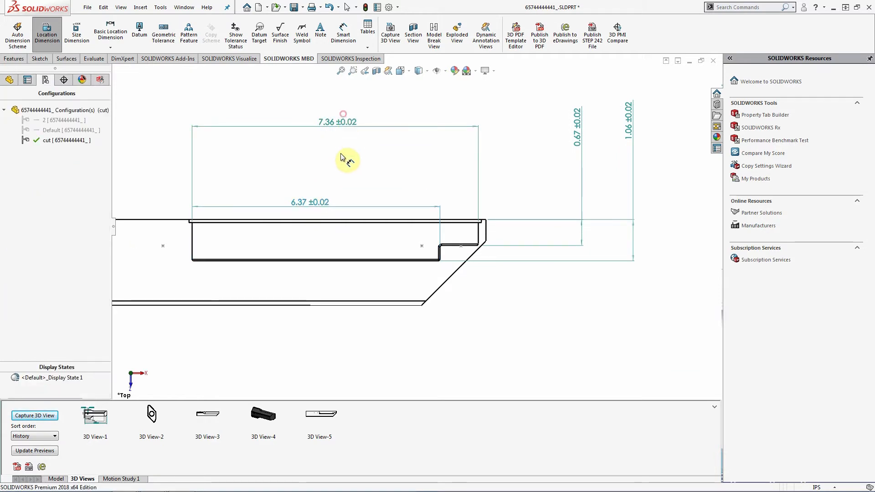
{"action": "left_click_drag", "start_coordinate": [343, 121], "coordinate": [342, 170]}
{"action": "left_click_drag", "start_coordinate": [588, 113], "coordinate": [504, 187]}
{"action": "left_click_drag", "start_coordinate": [632, 130], "coordinate": [527, 193]}
{"action": "left_click", "coordinate": [592, 224]}
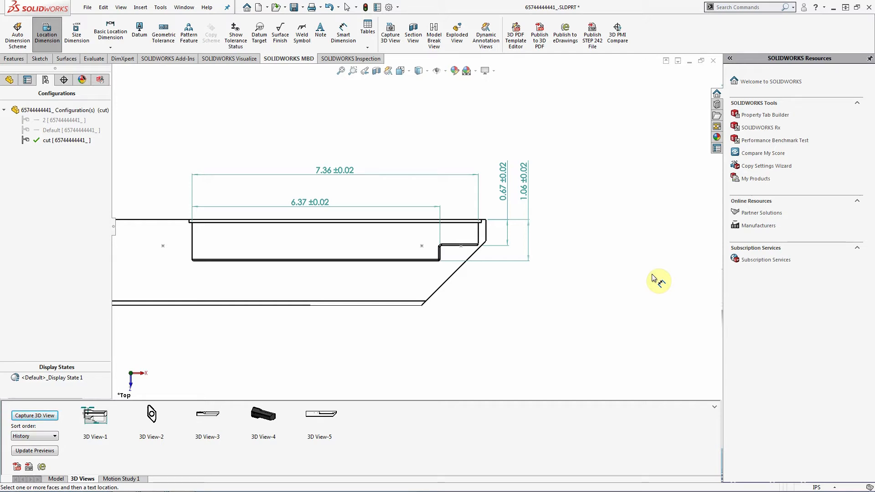
{"action": "scroll", "coordinate": [298, 294], "scroll_direction": "up", "scroll_amount": 3}
{"action": "scroll", "coordinate": [246, 254], "scroll_direction": "down", "scroll_amount": 1}
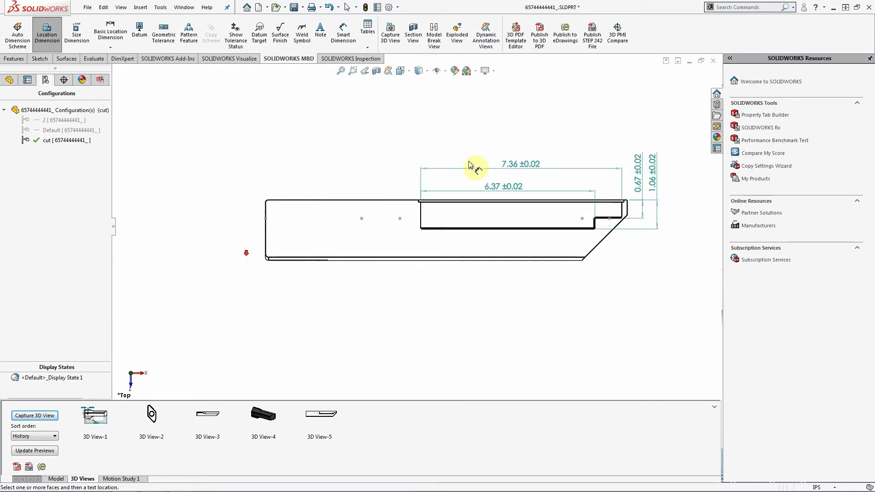
{"action": "scroll", "coordinate": [506, 189], "scroll_direction": "down", "scroll_amount": 1}
{"action": "scroll", "coordinate": [621, 212], "scroll_direction": "up", "scroll_amount": 1}
{"action": "scroll", "coordinate": [618, 213], "scroll_direction": "down", "scroll_amount": 1}
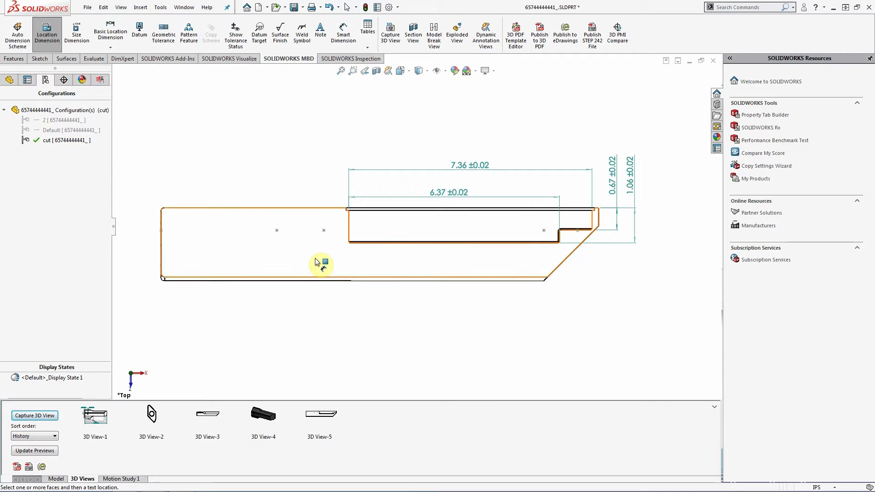
{"action": "key", "text": "Escape"}
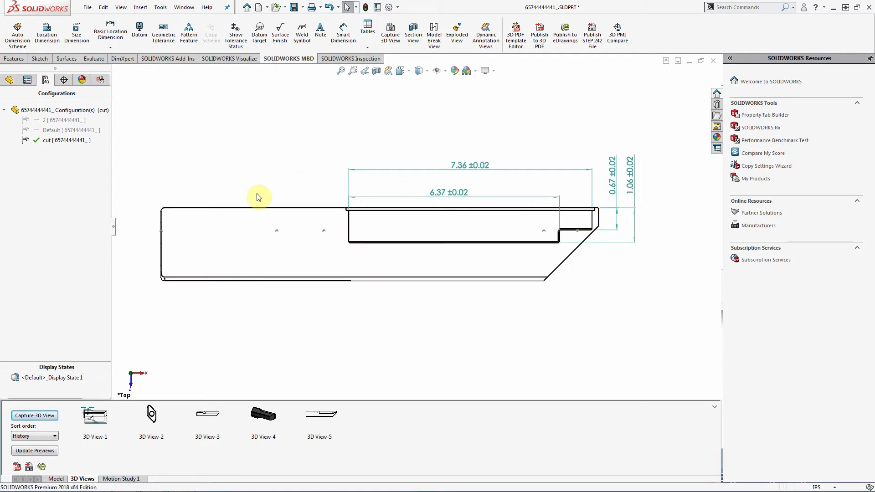
- Hide the cut sketch Sketch9 and recapture 3D View-5 with the four ±0.02 dimensions
{"action": "right_click", "coordinate": [276, 230]}
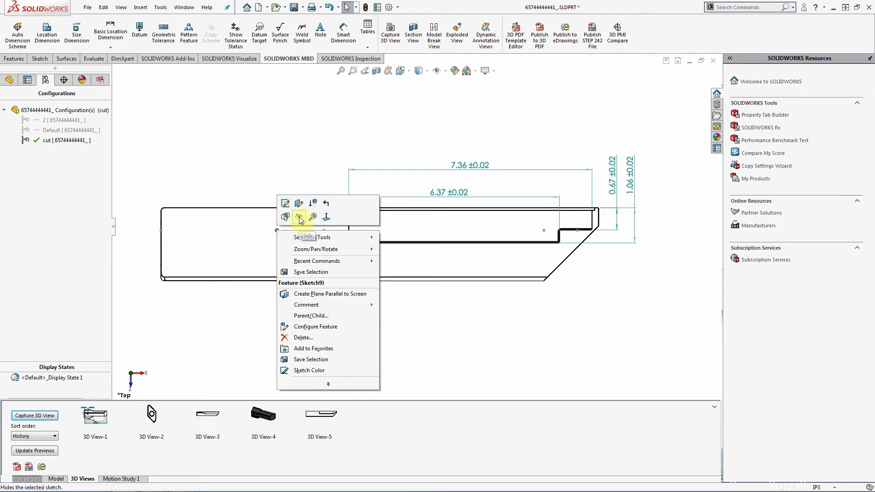
{"action": "left_click", "coordinate": [287, 158]}
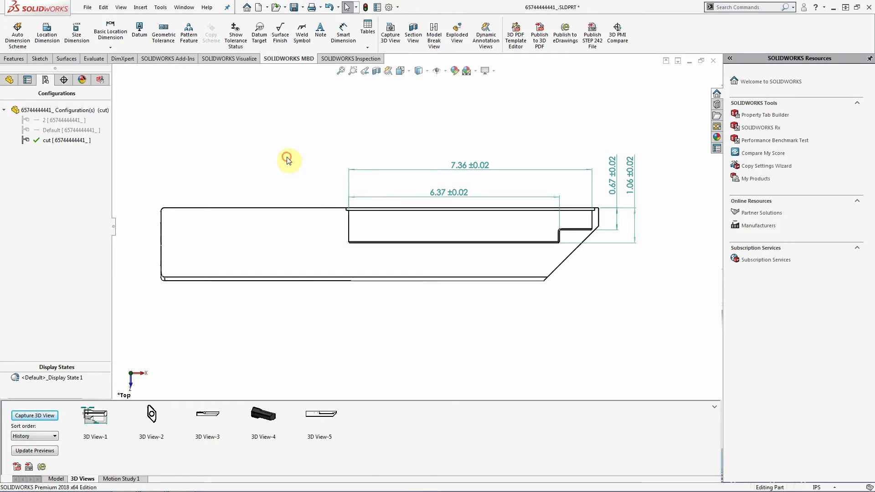
{"action": "left_click", "coordinate": [327, 414]}
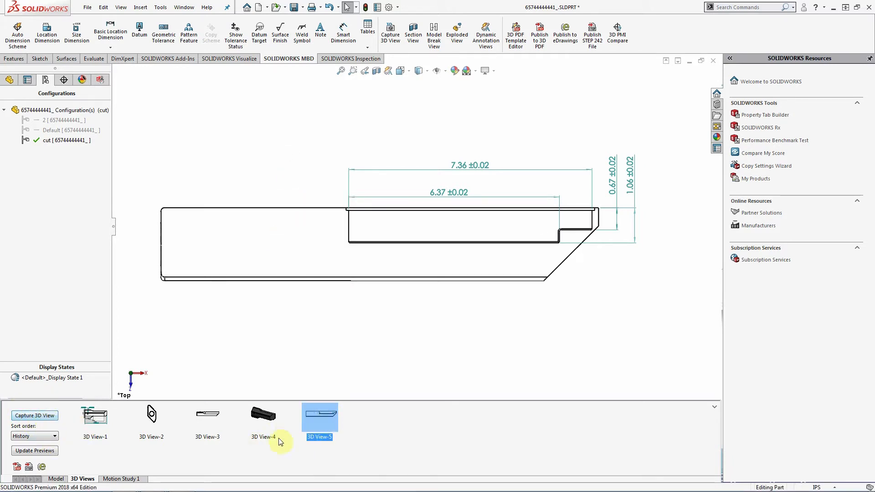
{"action": "right_click", "coordinate": [308, 418]}
{"action": "left_click", "coordinate": [348, 423]}
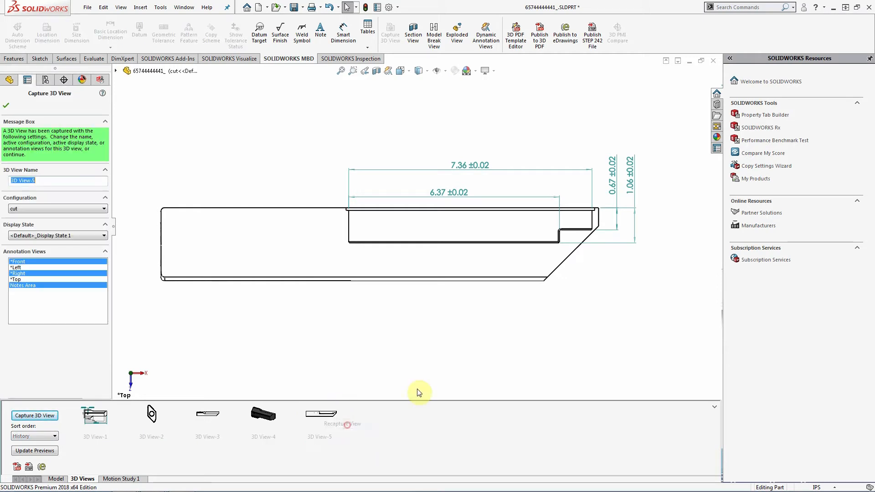
{"action": "left_click", "coordinate": [6, 106]}
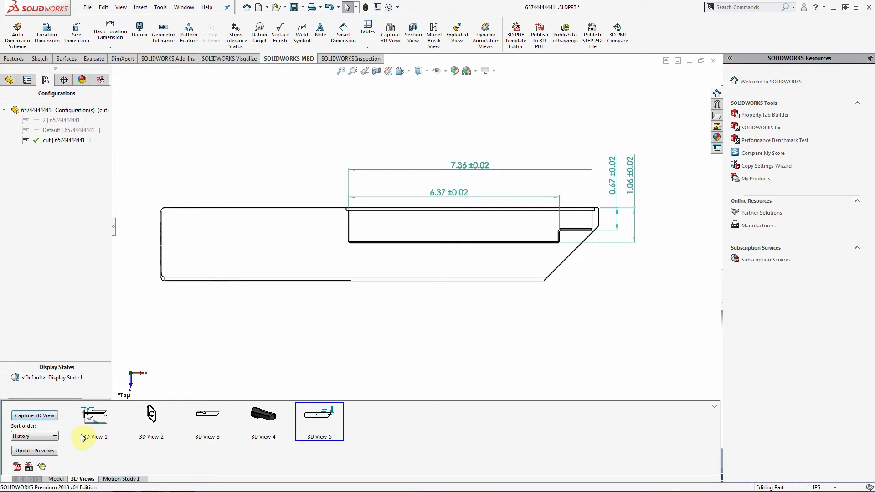
- Rename 3D View-1, 3D View-2 and 3D View-3 to Front, Left and Top
{"action": "double_click", "coordinate": [100, 419]}
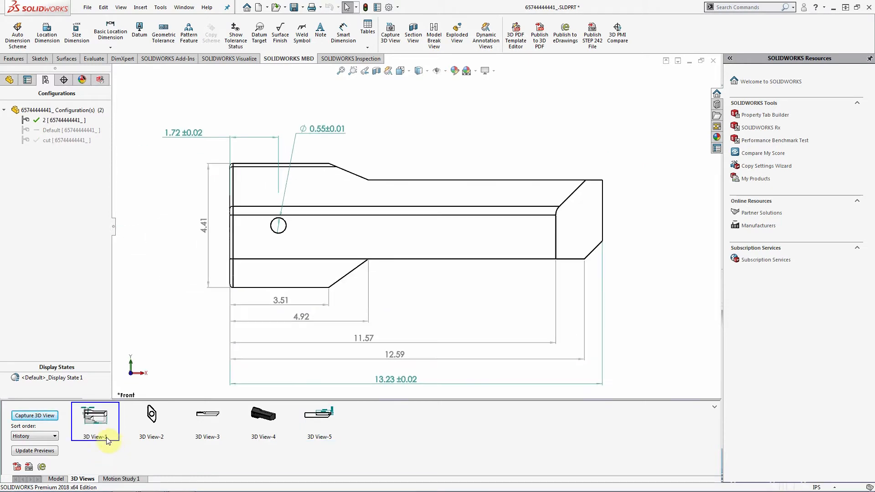
{"action": "right_click", "coordinate": [105, 440]}
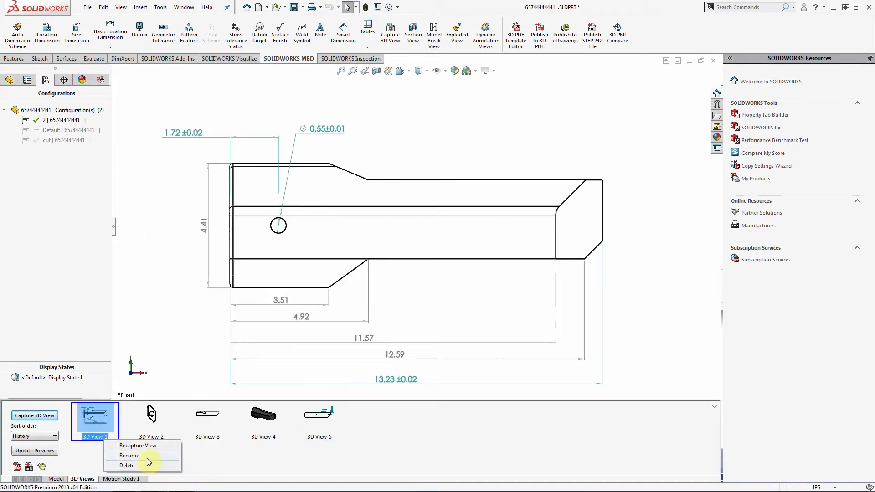
{"action": "left_click", "coordinate": [145, 456]}
{"action": "type", "text": "Front"}
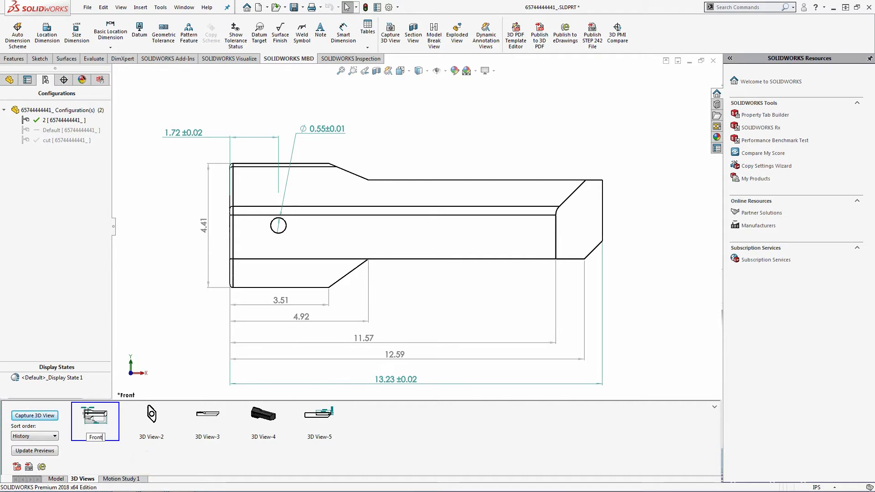
{"action": "right_click", "coordinate": [153, 439]}
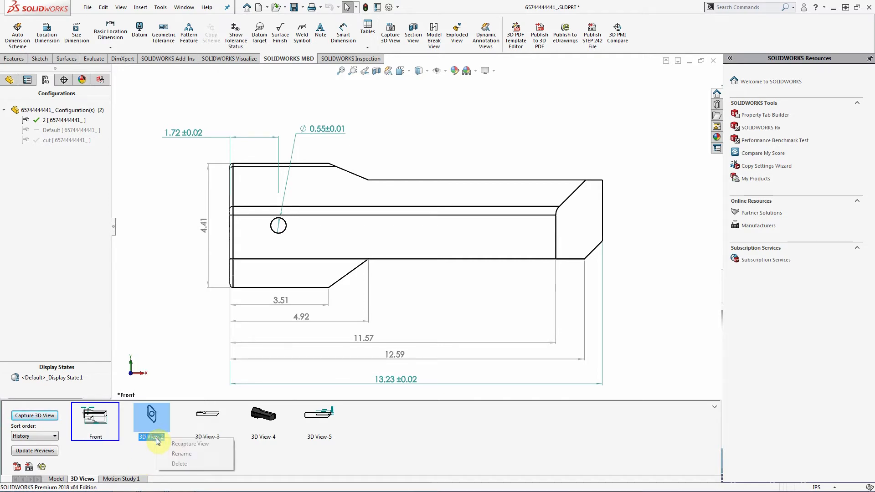
{"action": "left_click", "coordinate": [198, 454]}
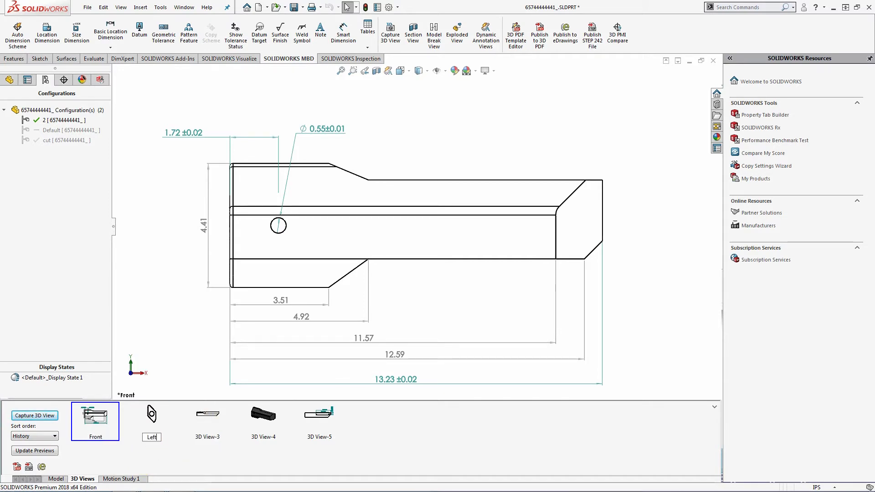
{"action": "left_click", "coordinate": [216, 440]}
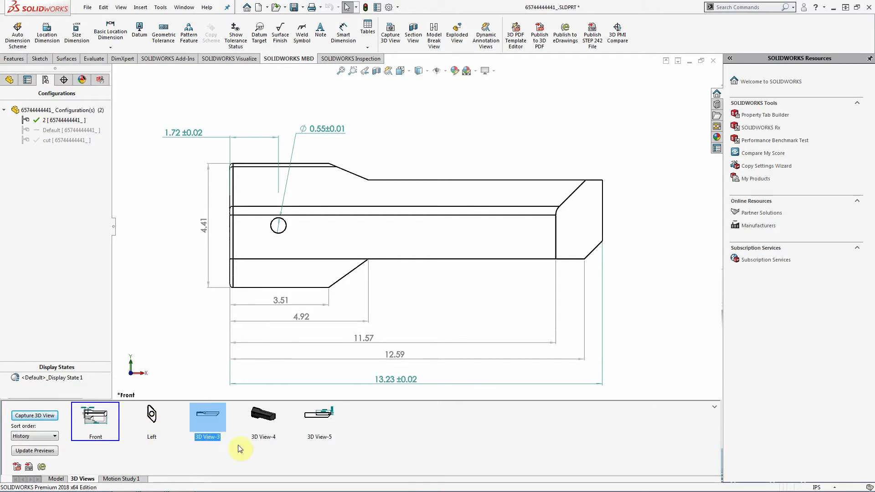
{"action": "right_click", "coordinate": [215, 439]}
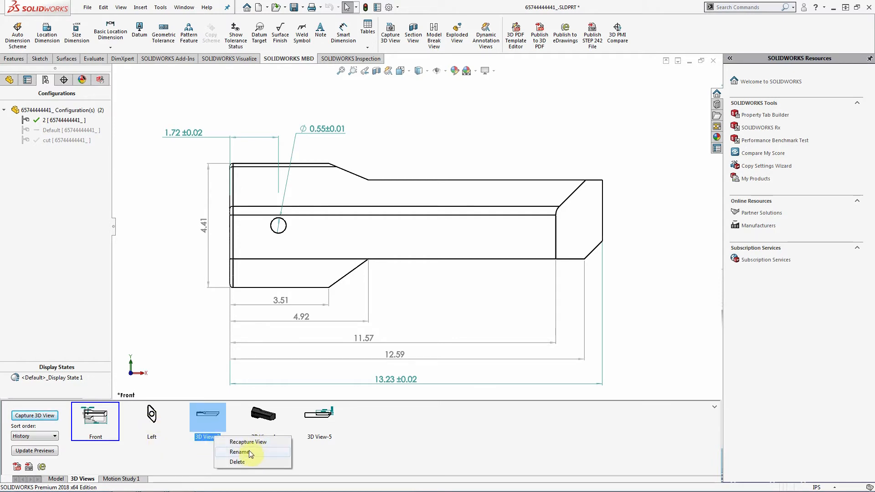
{"action": "left_click", "coordinate": [239, 453]}
{"action": "type", "text": "Top"}
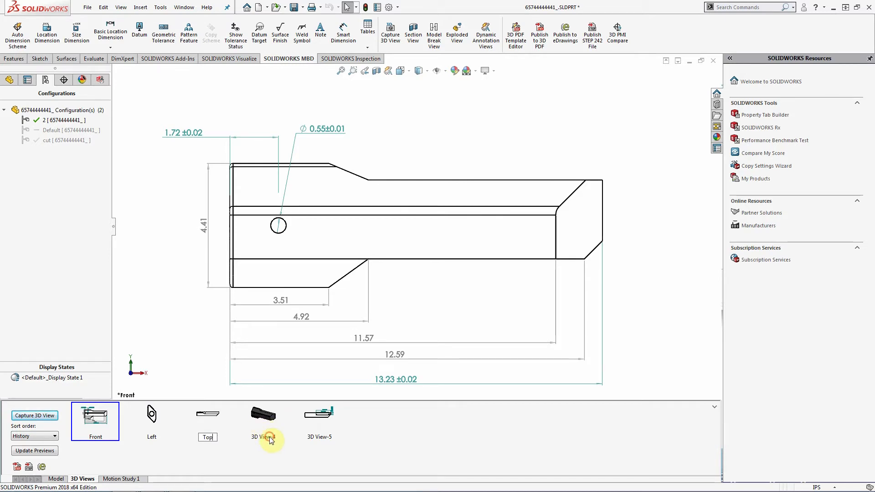
{"action": "double_click", "coordinate": [270, 440]}
- Rename 3D View-4 and 3D View-5 to ISO and Cut-Away, restore the Front view, and save the part
{"action": "right_click", "coordinate": [269, 440]}
{"action": "left_click", "coordinate": [291, 453]}
{"action": "type", "text": "ISO"}
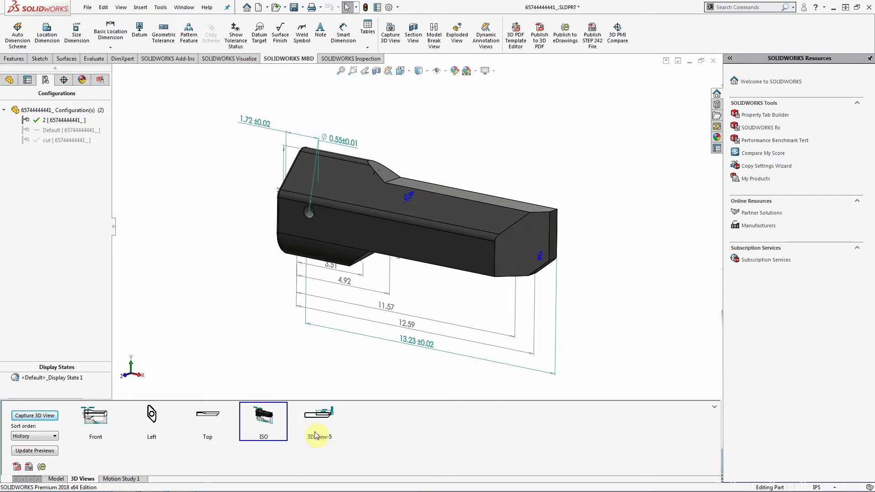
{"action": "left_click", "coordinate": [320, 418]}
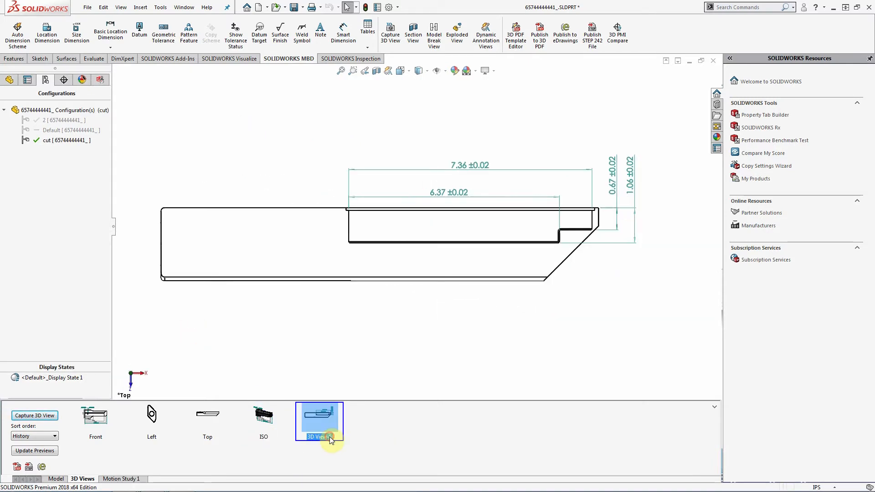
{"action": "left_click", "coordinate": [332, 437]}
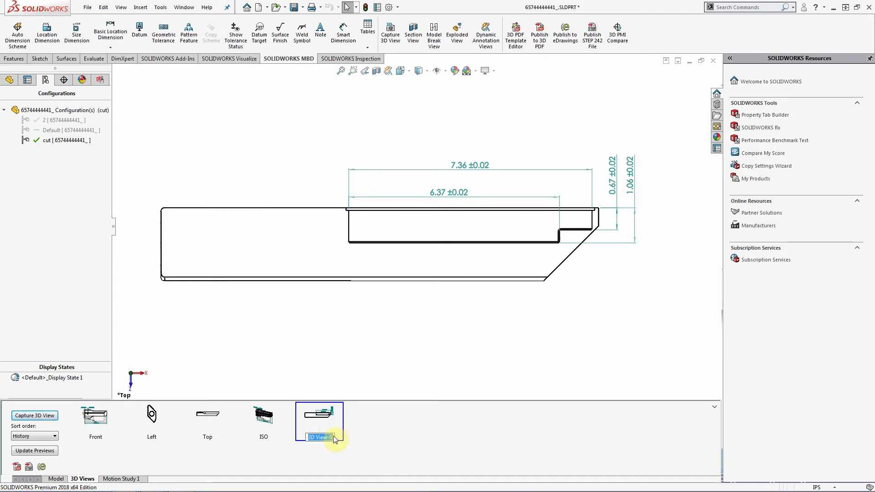
{"action": "type", "text": "Cut-Away"}
{"action": "left_click", "coordinate": [236, 329]}
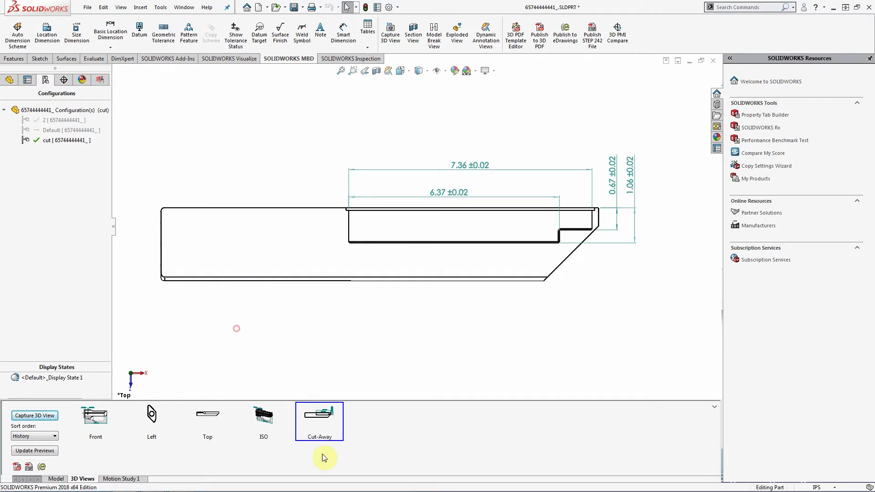
{"action": "double_click", "coordinate": [108, 418]}
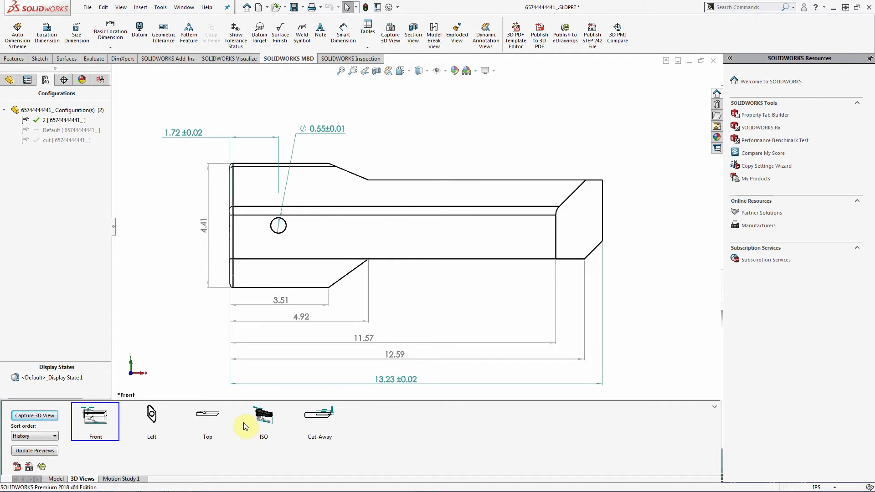
{"action": "mouse_move", "coordinate": [245, 424]}
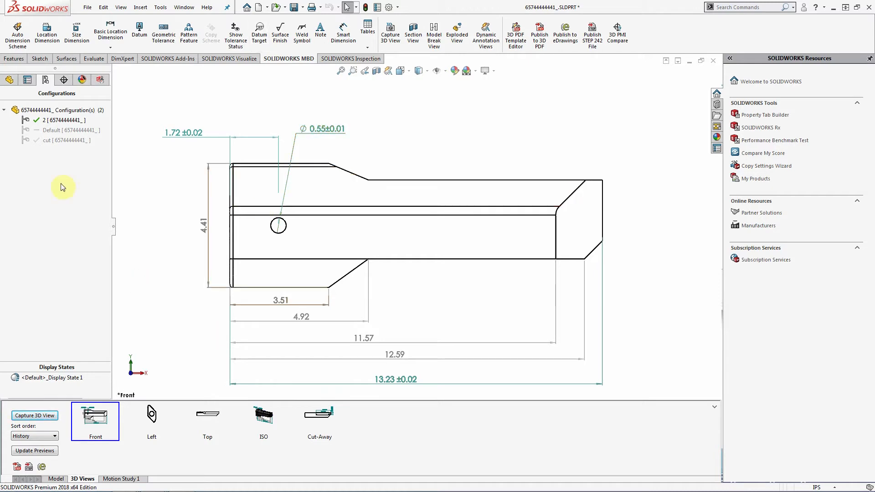
{"action": "left_click", "coordinate": [87, 7]}
{"action": "left_click", "coordinate": [101, 108]}
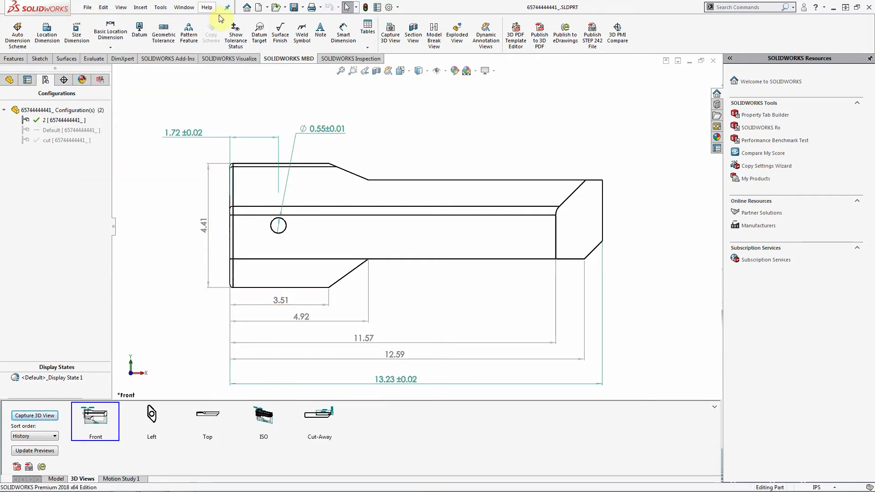
- Make an A3 drawing from the handle part, with Import Annotations unchecked in the View Palette
{"action": "left_click", "coordinate": [268, 8]}
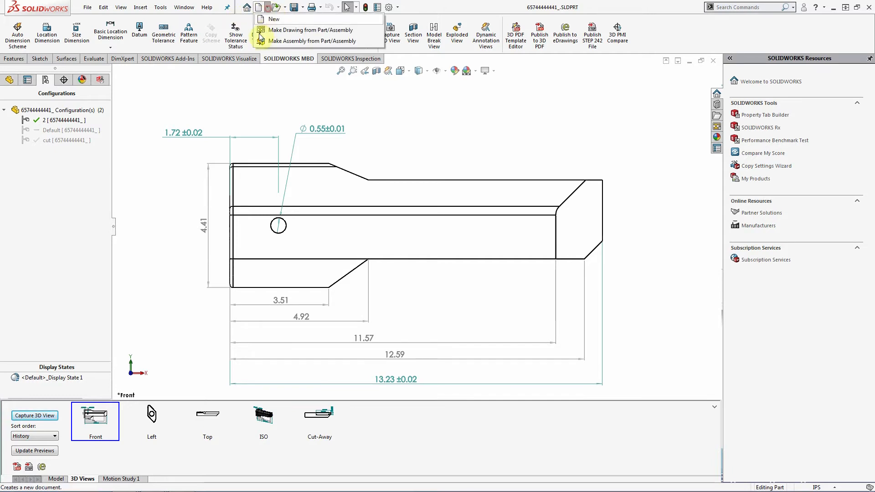
{"action": "left_click", "coordinate": [300, 30]}
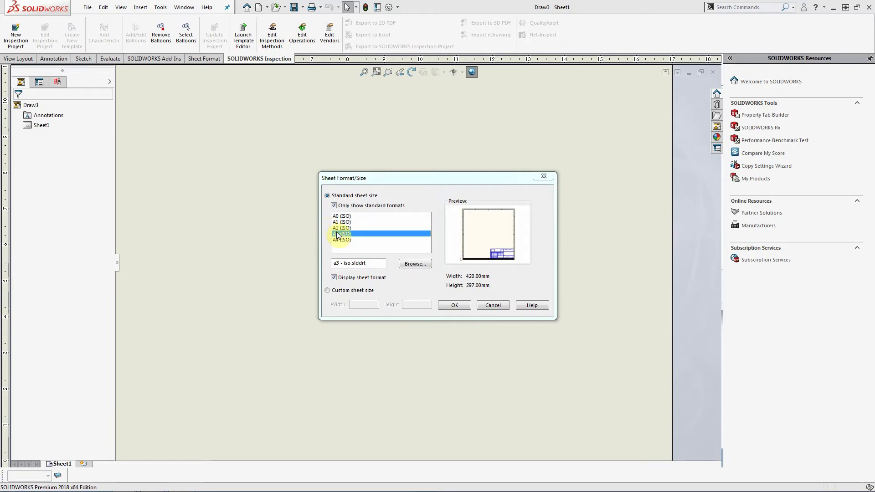
{"action": "left_click", "coordinate": [468, 309]}
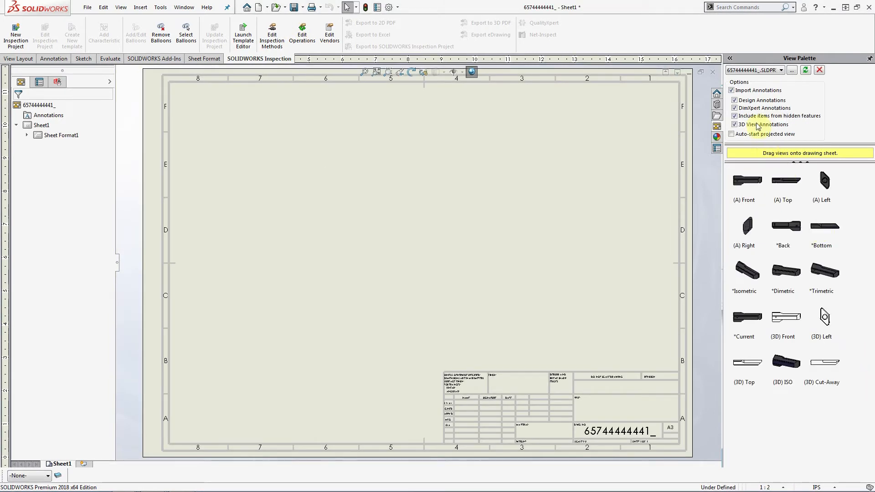
{"action": "left_click", "coordinate": [732, 91]}
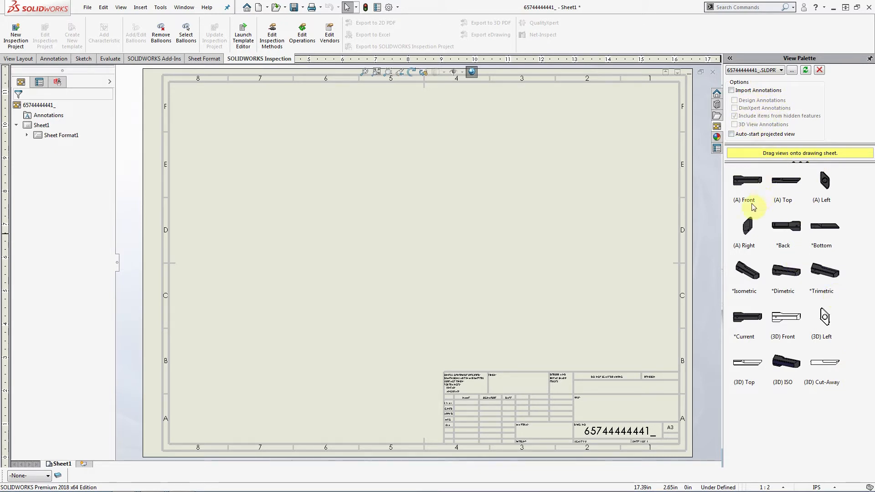
- Delete the trial unannotated Front view from the sheet and re-enable Import Annotations
{"action": "mouse_move", "coordinate": [753, 199]}
{"action": "left_mouse_down"}
{"action": "mouse_move", "coordinate": [422, 246]}
{"action": "mouse_move", "coordinate": [397, 260]}
{"action": "mouse_move", "coordinate": [401, 274]}
{"action": "left_mouse_up"}
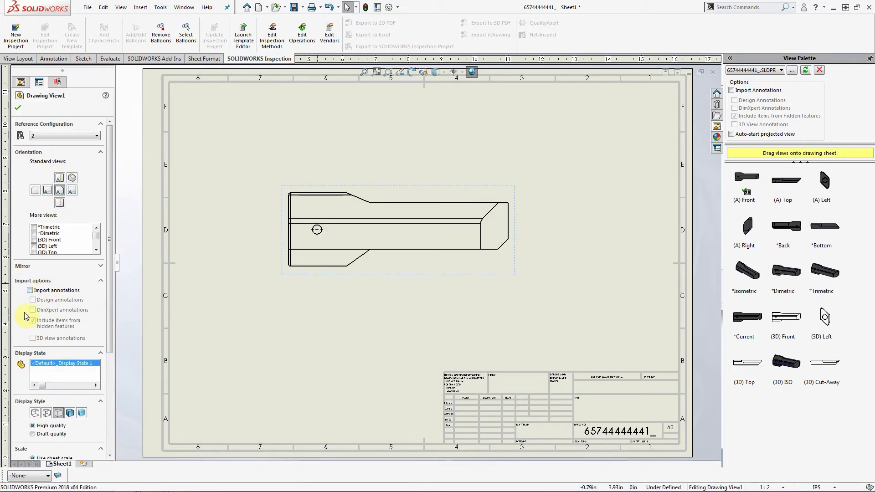
{"action": "left_click", "coordinate": [438, 189]}
{"action": "left_click", "coordinate": [424, 191]}
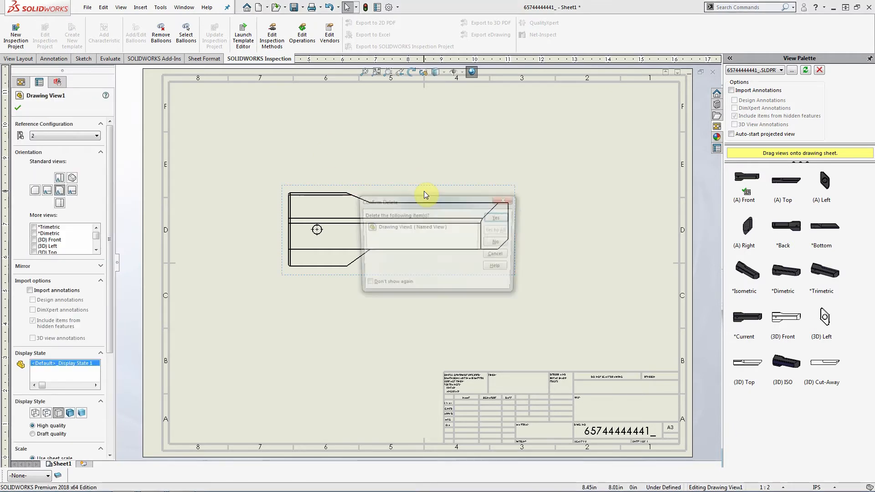
{"action": "key", "text": "Delete"}
{"action": "left_click", "coordinate": [499, 218]}
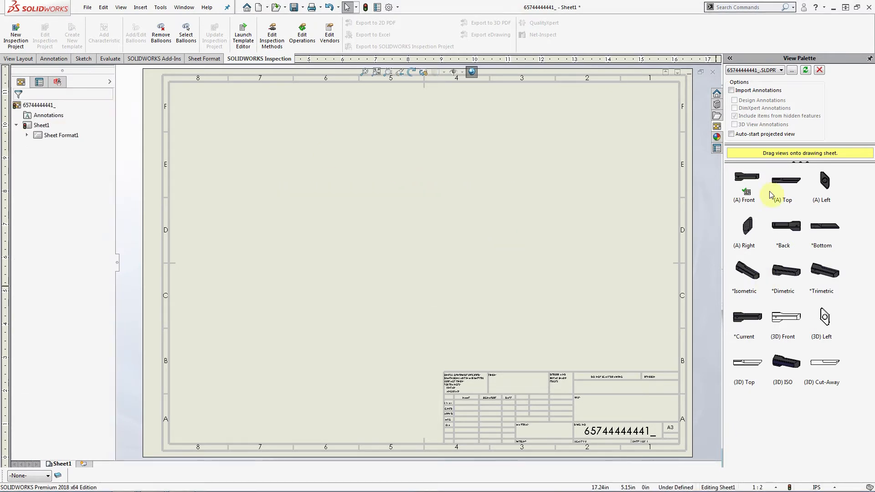
{"action": "left_click", "coordinate": [742, 91]}
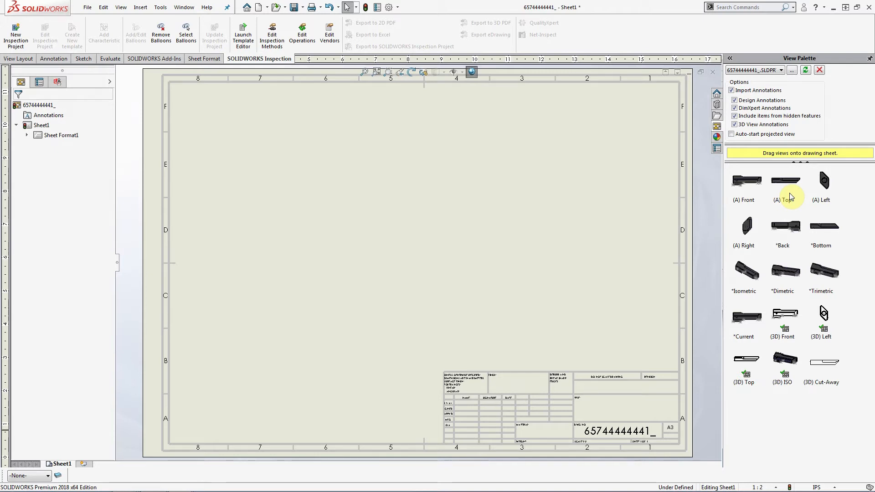
- Place the annotated 3D Front view, then unannotated 3D Left and 3D Top views beside and above it
{"action": "mouse_move", "coordinate": [778, 308]}
{"action": "left_mouse_down"}
{"action": "mouse_move", "coordinate": [533, 307]}
{"action": "mouse_move", "coordinate": [342, 260]}
{"action": "mouse_move", "coordinate": [353, 257]}
{"action": "left_mouse_up"}
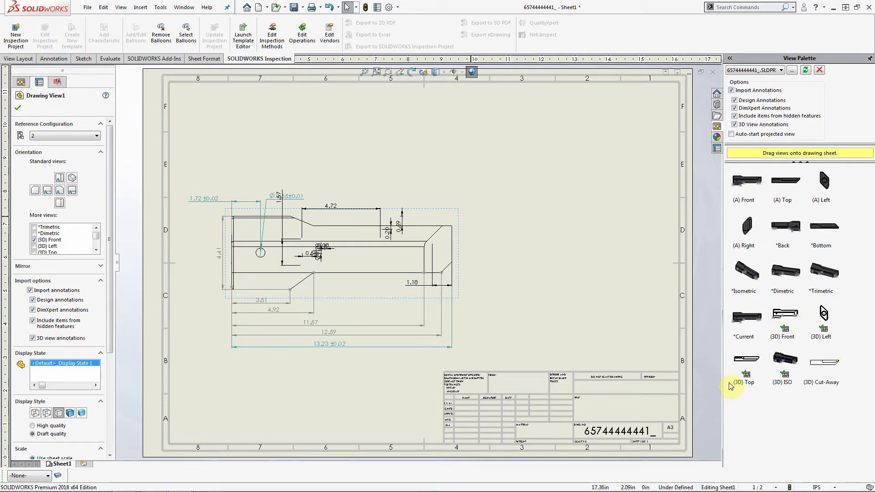
{"action": "left_click", "coordinate": [604, 295]}
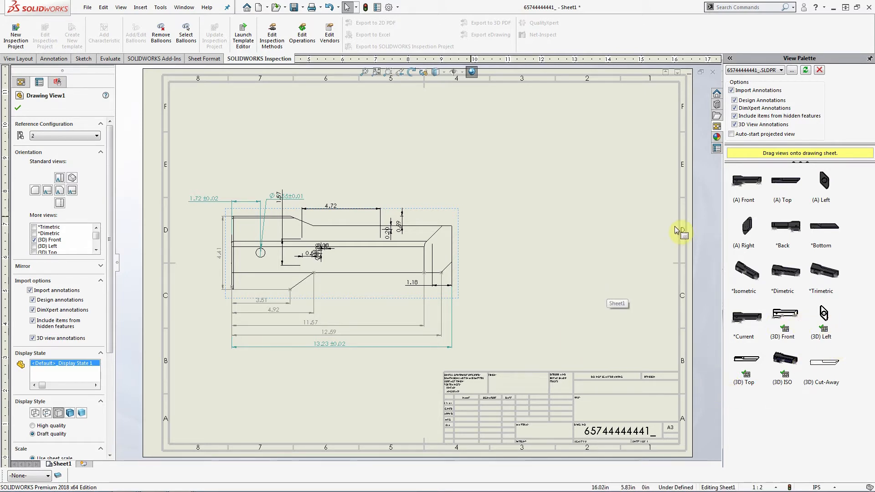
{"action": "left_click", "coordinate": [778, 90]}
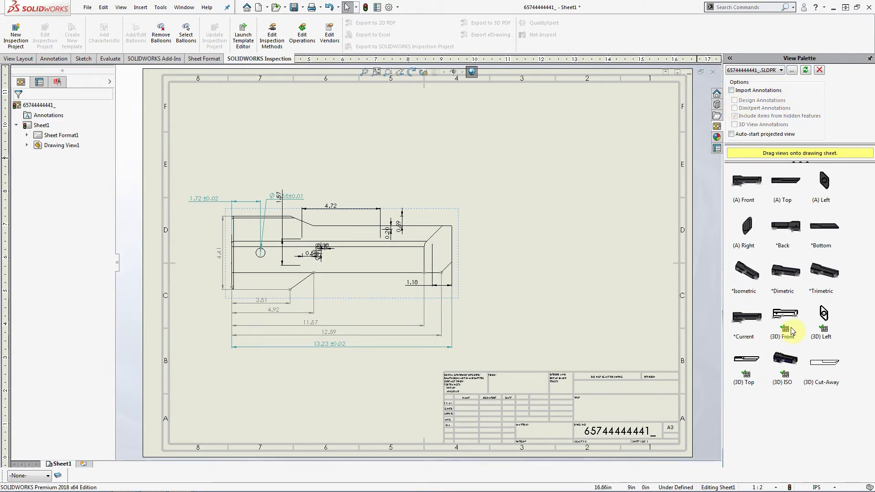
{"action": "mouse_move", "coordinate": [823, 319]}
{"action": "left_mouse_down"}
{"action": "mouse_move", "coordinate": [150, 255]}
{"action": "mouse_move", "coordinate": [367, 214]}
{"action": "mouse_move", "coordinate": [536, 296]}
{"action": "mouse_move", "coordinate": [572, 269]}
{"action": "left_mouse_up"}
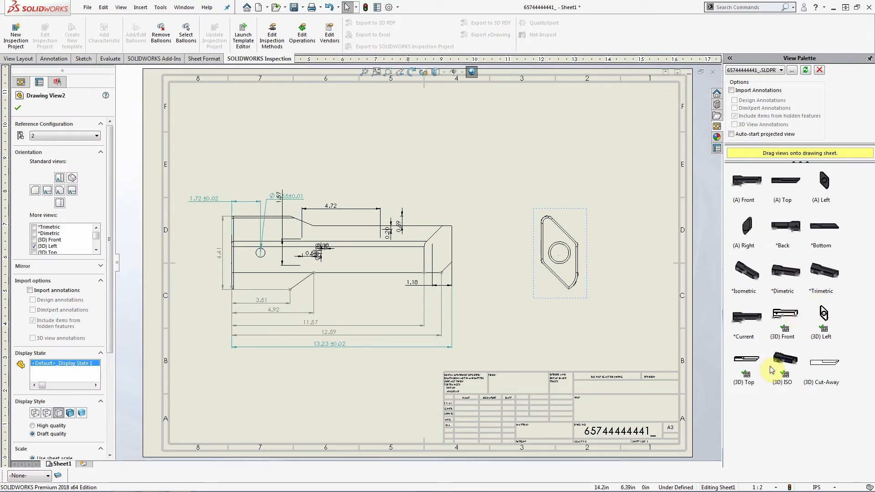
{"action": "mouse_move", "coordinate": [747, 360]}
{"action": "left_mouse_down"}
{"action": "mouse_move", "coordinate": [261, 158]}
{"action": "mouse_move", "coordinate": [261, 144]}
{"action": "left_mouse_up"}
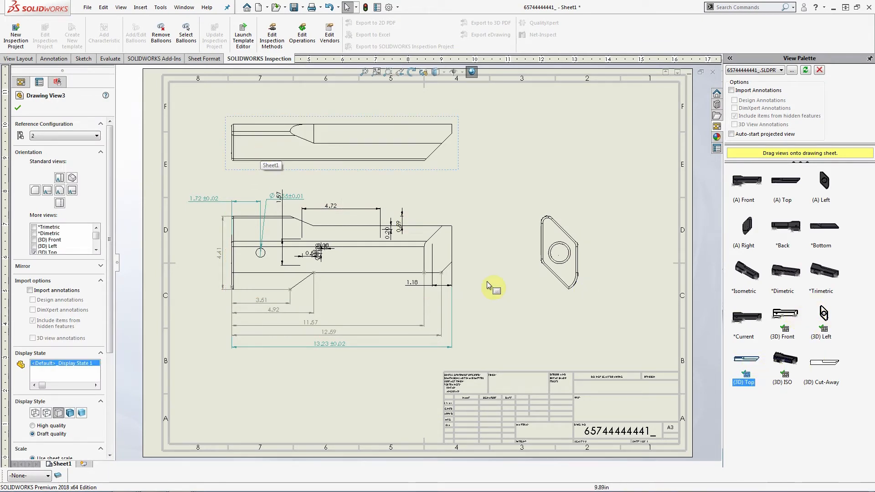
{"action": "left_click_drag", "start_coordinate": [532, 299], "coordinate": [505, 294]}
- Align the side view horizontally by origin to the front view, then shift the views left
{"action": "left_click", "coordinate": [506, 294]}
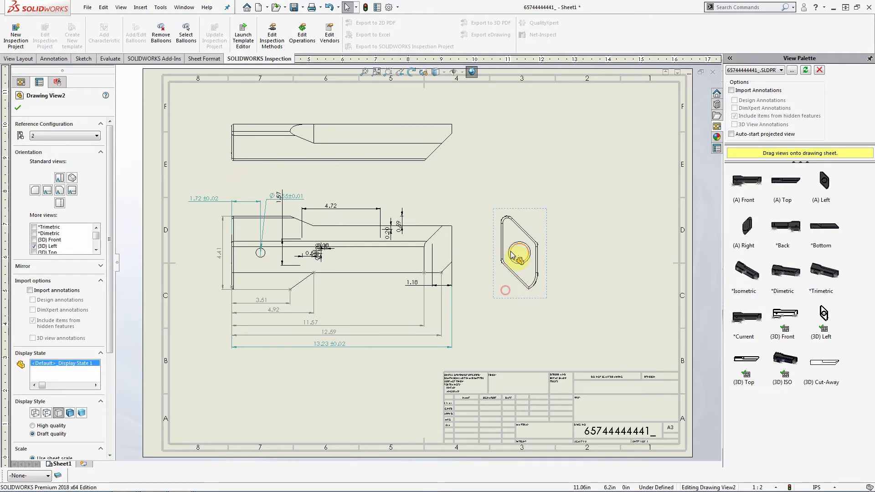
{"action": "right_click", "coordinate": [513, 293]}
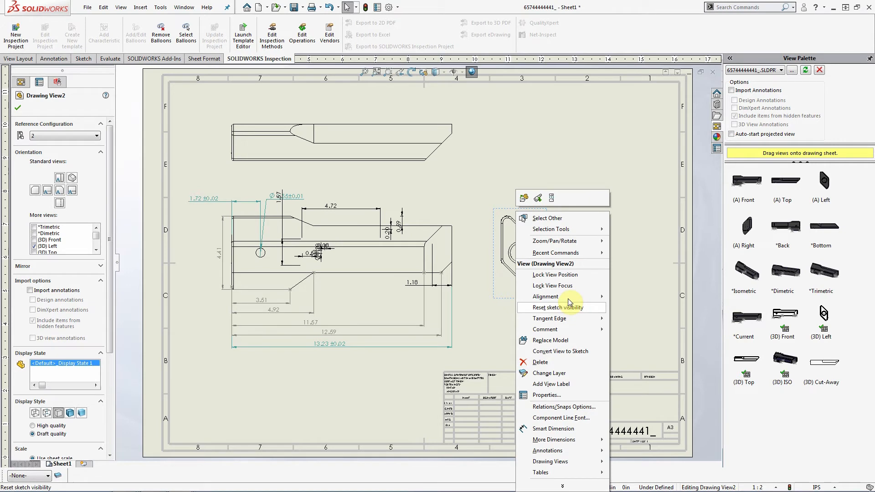
{"action": "left_click", "coordinate": [597, 298]}
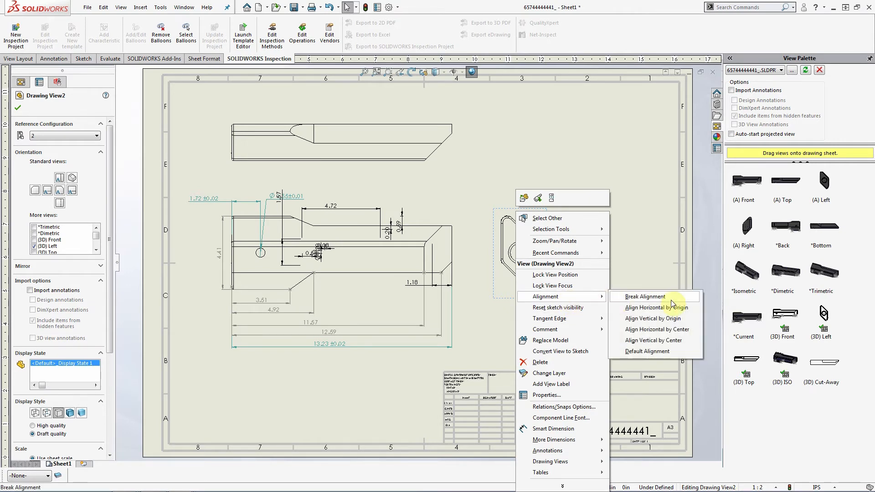
{"action": "left_click", "coordinate": [673, 311]}
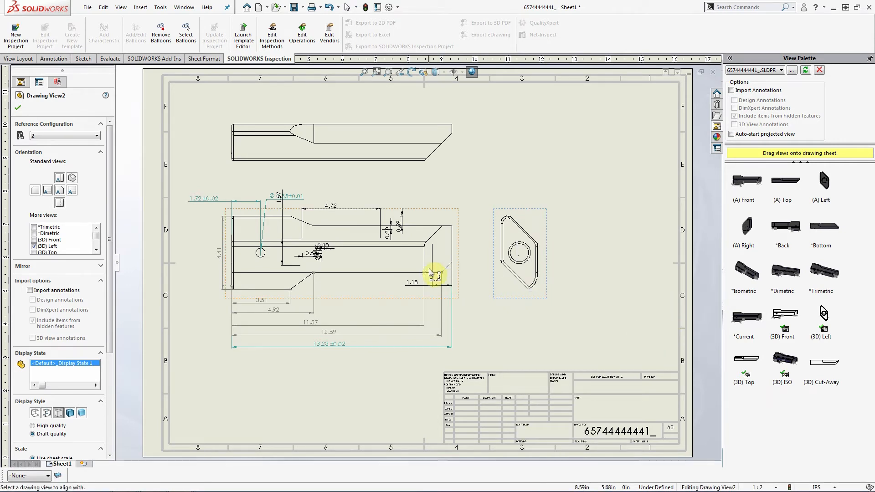
{"action": "left_click", "coordinate": [387, 288]}
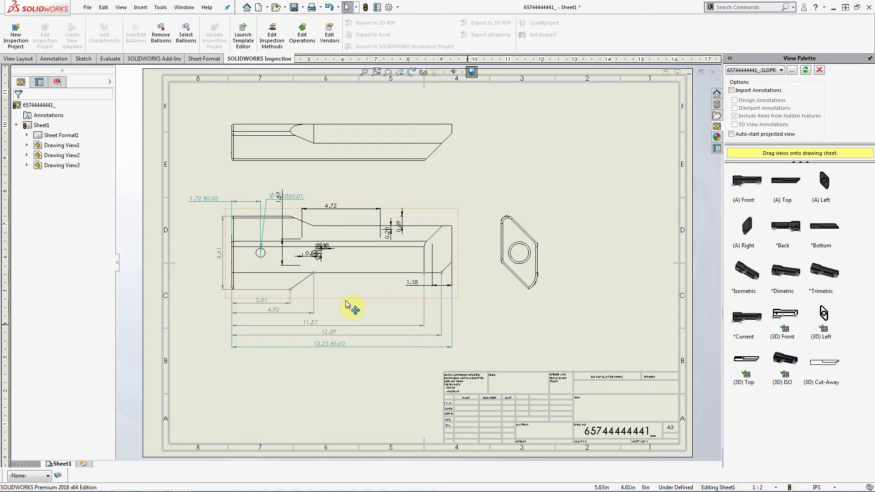
{"action": "left_click_drag", "start_coordinate": [347, 300], "coordinate": [338, 309]}
- Add the shaded 3D ISO view at the sheet's upper right and hide its sketch
{"action": "left_click", "coordinate": [785, 358]}
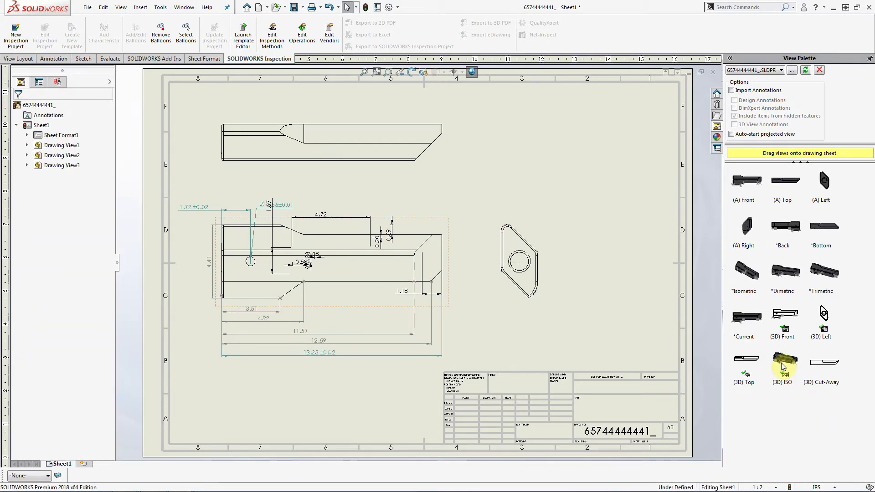
{"action": "mouse_move", "coordinate": [784, 358]}
{"action": "left_mouse_down"}
{"action": "mouse_move", "coordinate": [554, 144]}
{"action": "mouse_move", "coordinate": [566, 163]}
{"action": "left_mouse_up"}
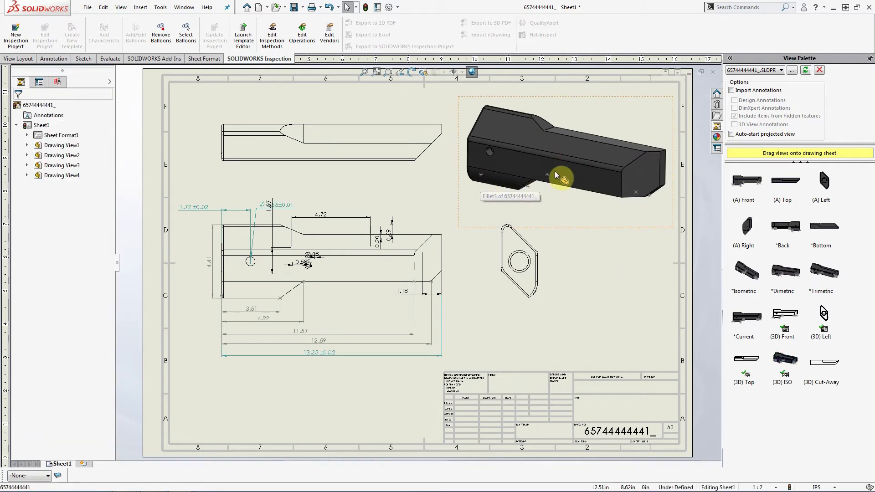
{"action": "right_click", "coordinate": [640, 197]}
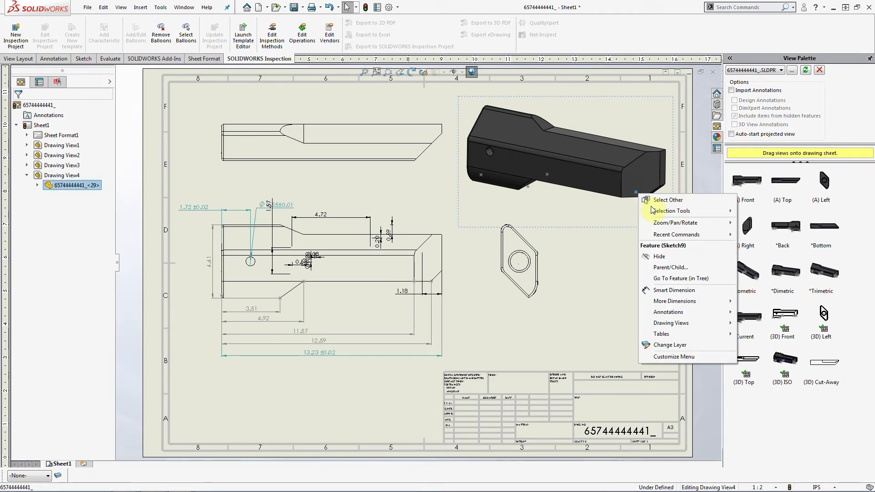
{"action": "left_click", "coordinate": [674, 258]}
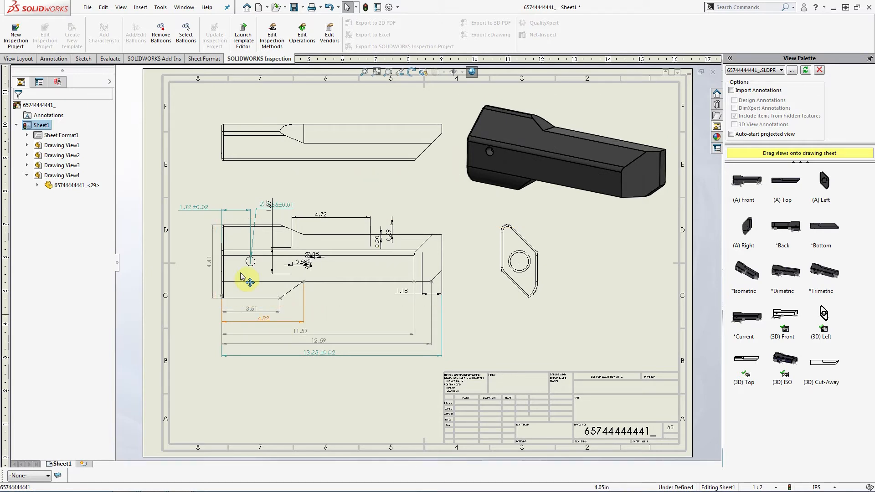
- Hide the stray small dimensions and the 4.72 dimension on the front view
{"action": "left_click", "coordinate": [275, 214]}
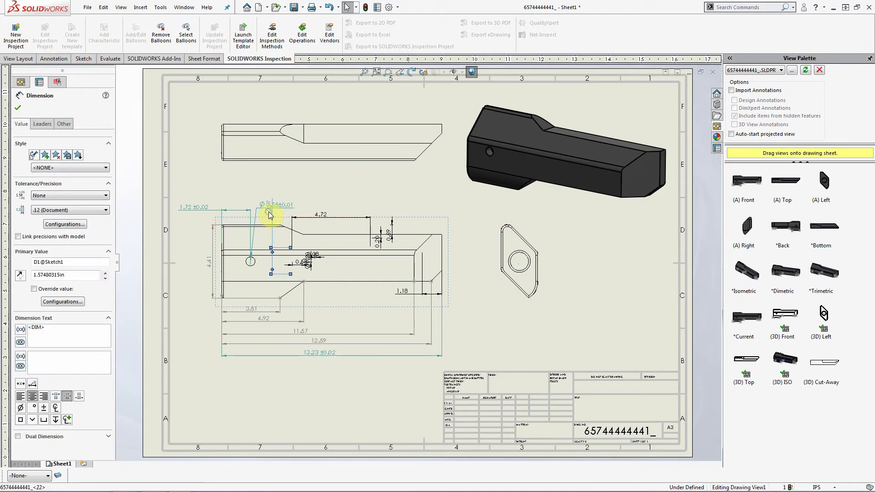
{"action": "right_click", "coordinate": [269, 208]}
{"action": "left_click", "coordinate": [292, 274]}
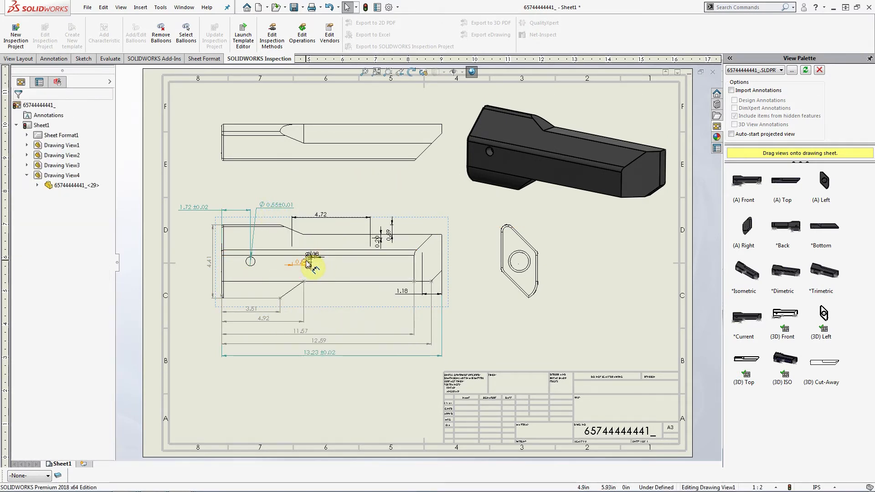
{"action": "left_click", "coordinate": [316, 258]}
{"action": "left_click", "coordinate": [316, 262]}
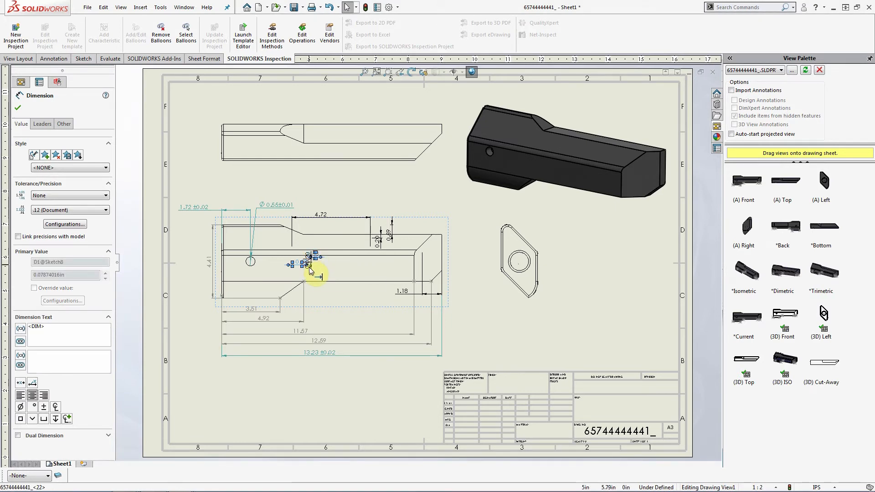
{"action": "right_click", "coordinate": [327, 220]}
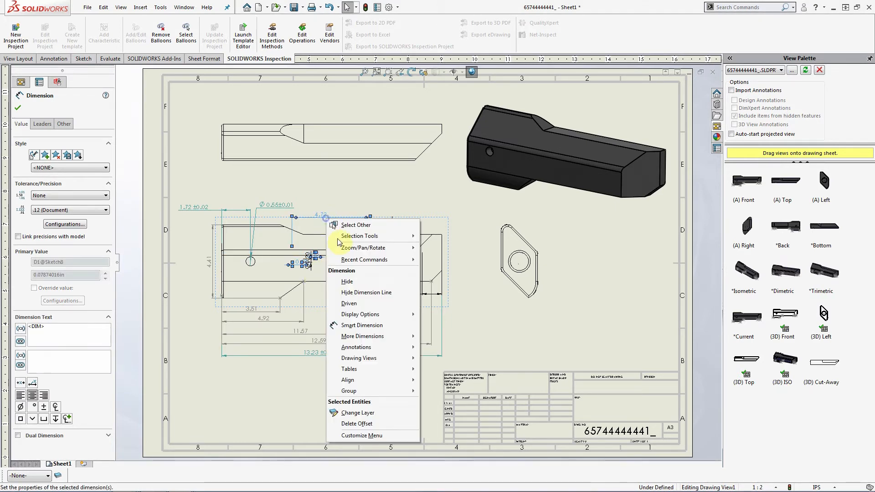
{"action": "left_click", "coordinate": [356, 282]}
{"action": "left_click", "coordinate": [308, 262]}
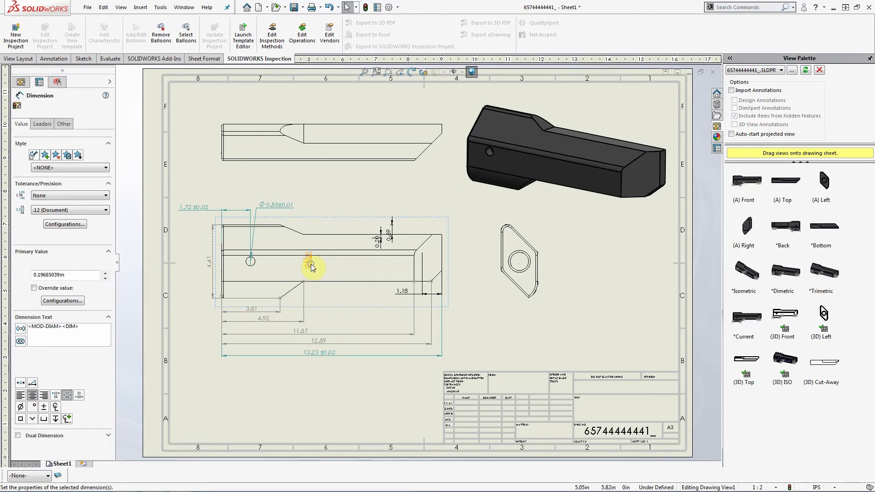
{"action": "right_click", "coordinate": [311, 265]}
{"action": "left_click", "coordinate": [335, 327]}
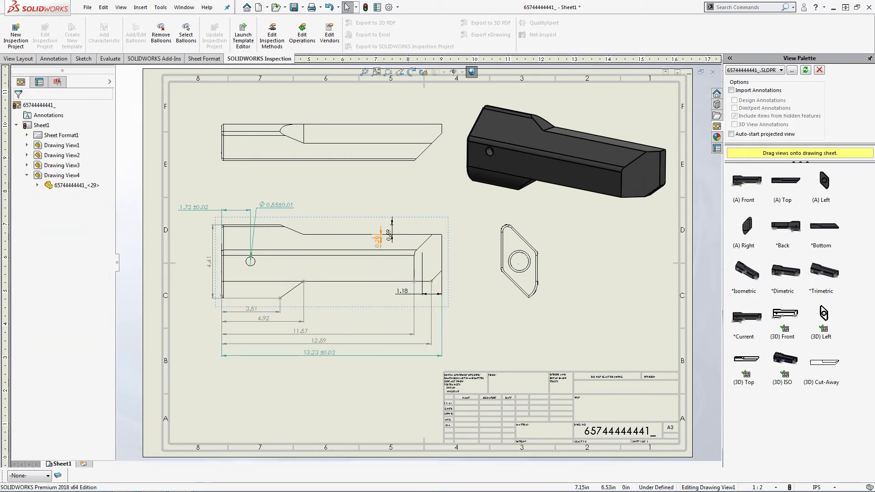
- Hide the 0.59 and 1.18 dimensions and move the top view slightly lower
{"action": "left_click", "coordinate": [388, 234]}
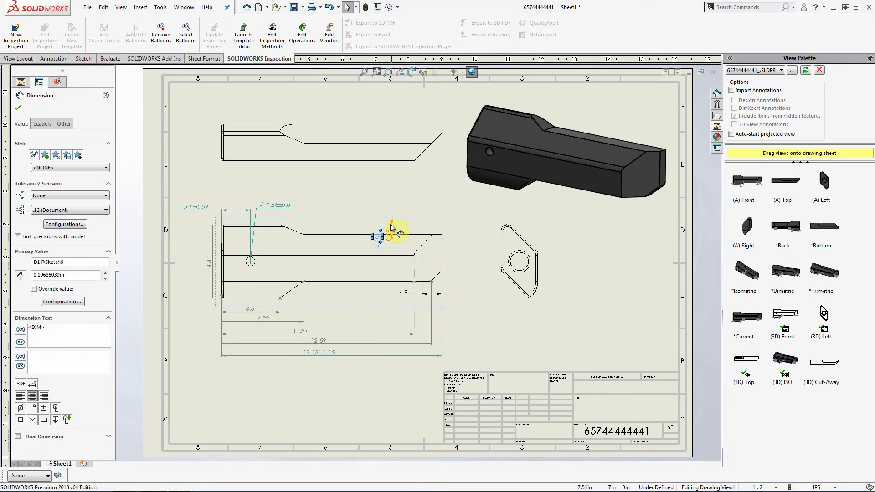
{"action": "right_click", "coordinate": [404, 293]}
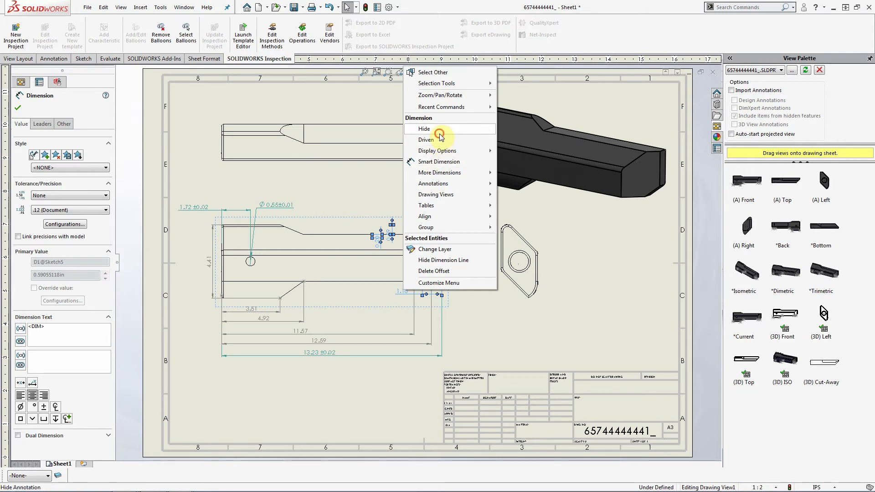
{"action": "left_click", "coordinate": [425, 129]}
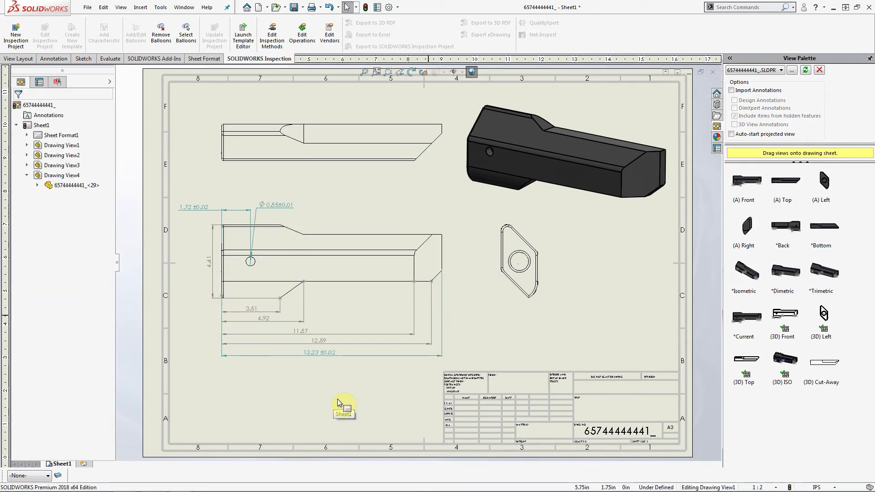
{"action": "left_click_drag", "start_coordinate": [358, 173], "coordinate": [342, 191]}
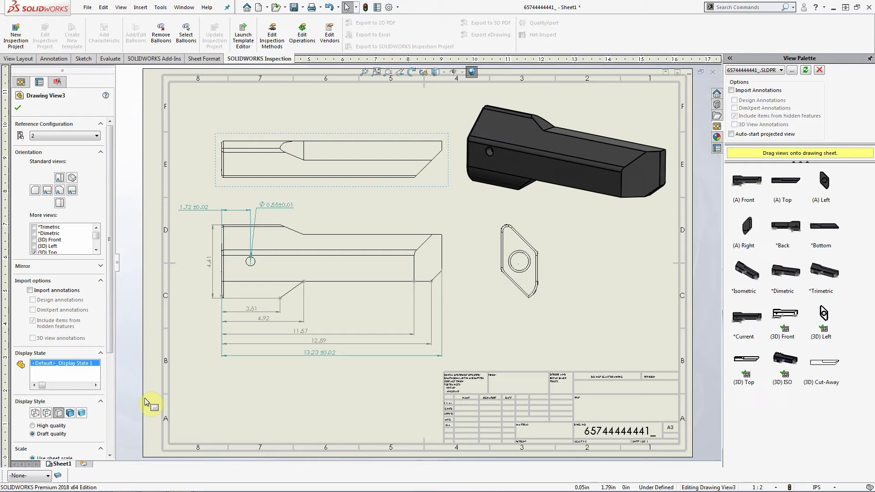
{"action": "left_click", "coordinate": [598, 296]}
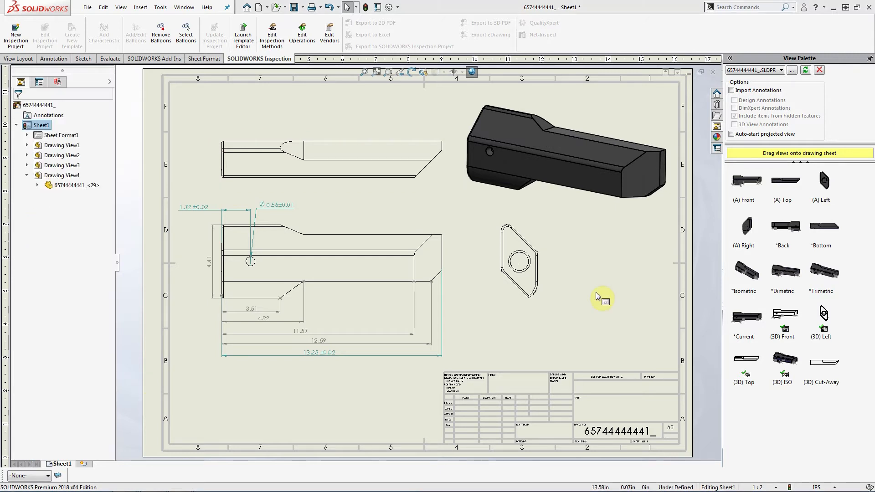
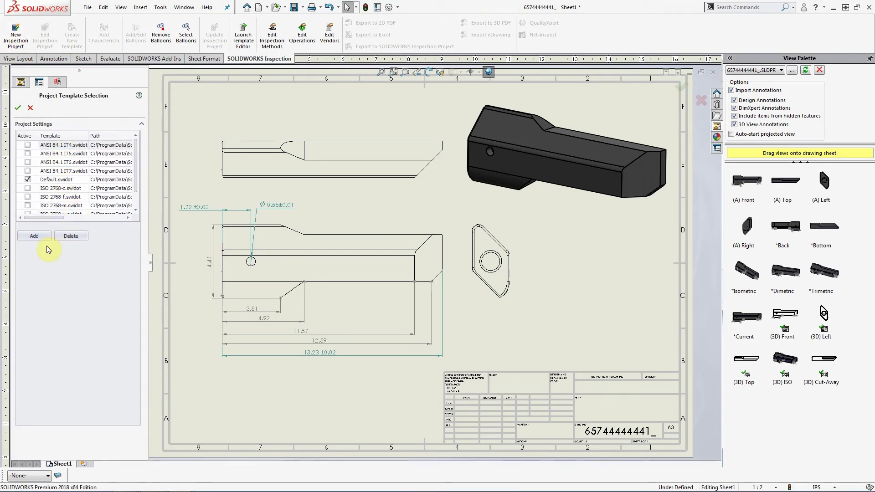
- Find no custom properties for Part Name, then open the isometric view's part model
{"action": "left_click", "coordinate": [18, 108]}
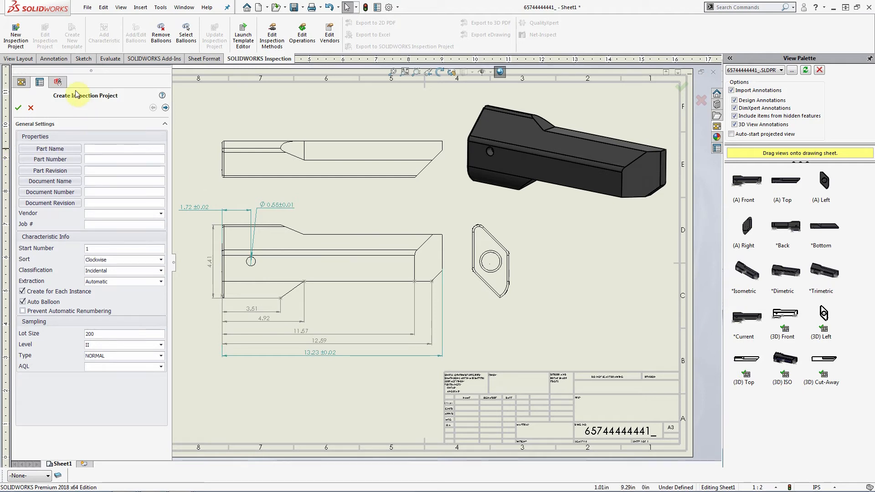
{"action": "left_click", "coordinate": [68, 148]}
{"action": "left_click", "coordinate": [177, 28]}
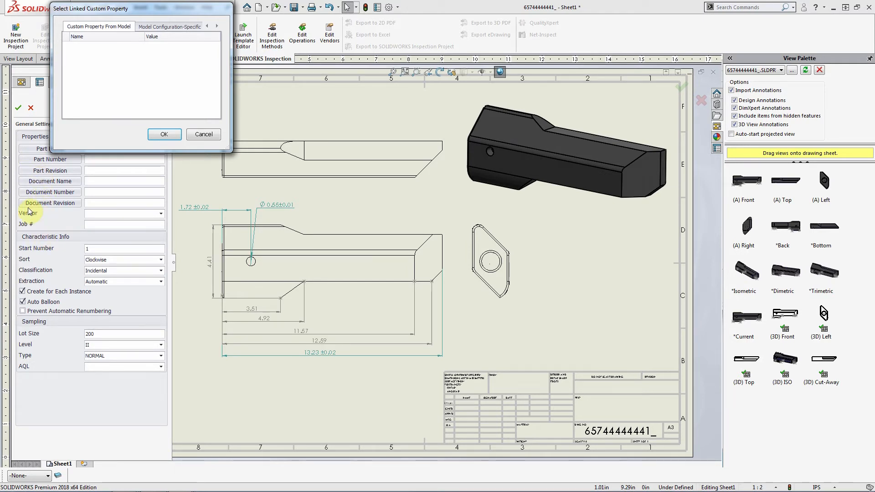
{"action": "left_click", "coordinate": [204, 135]}
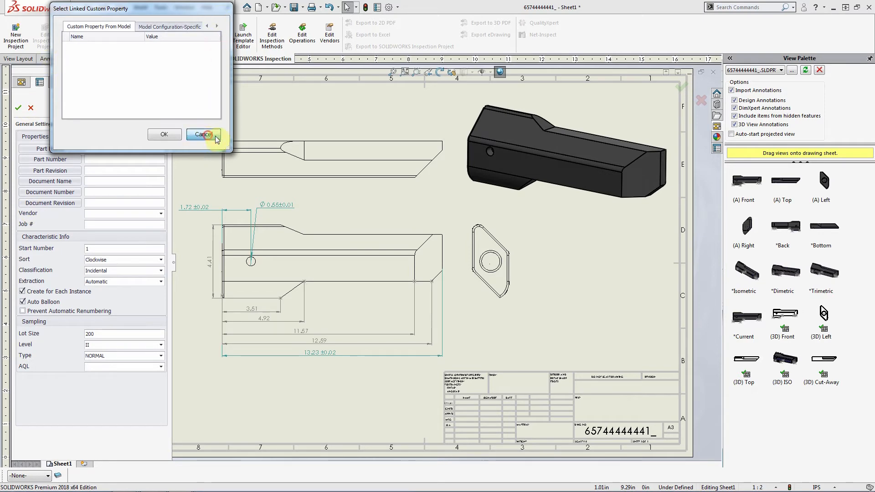
{"action": "right_click", "coordinate": [564, 147]}
{"action": "left_click", "coordinate": [575, 125]}
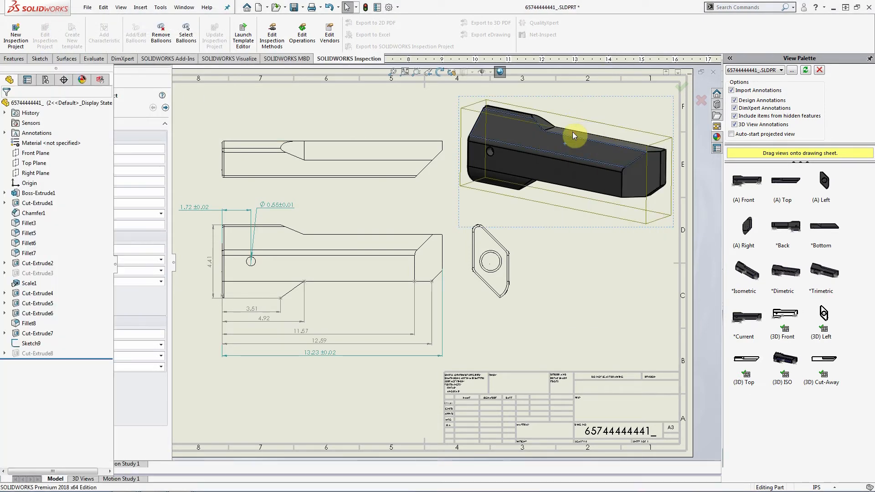
- In the part's custom properties, add PartNo with value 123456
{"action": "left_click", "coordinate": [88, 7]}
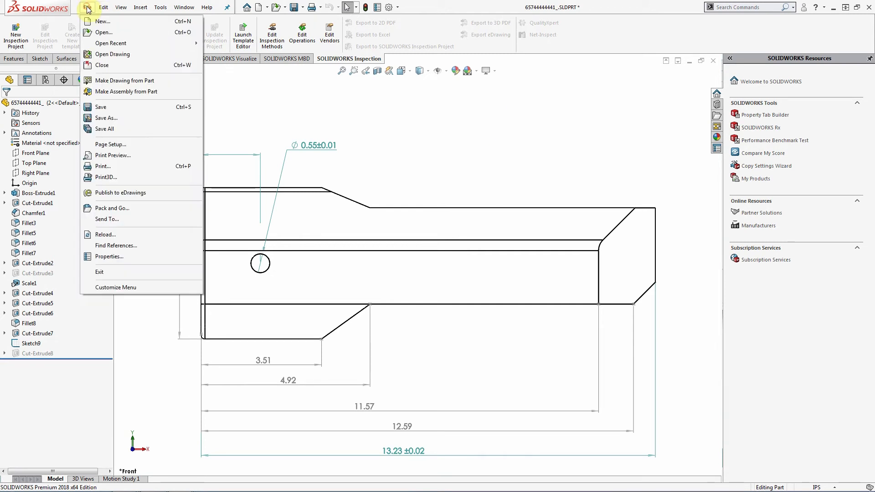
{"action": "left_click", "coordinate": [136, 257]}
{"action": "left_click", "coordinate": [336, 207]}
{"action": "left_click", "coordinate": [349, 205]}
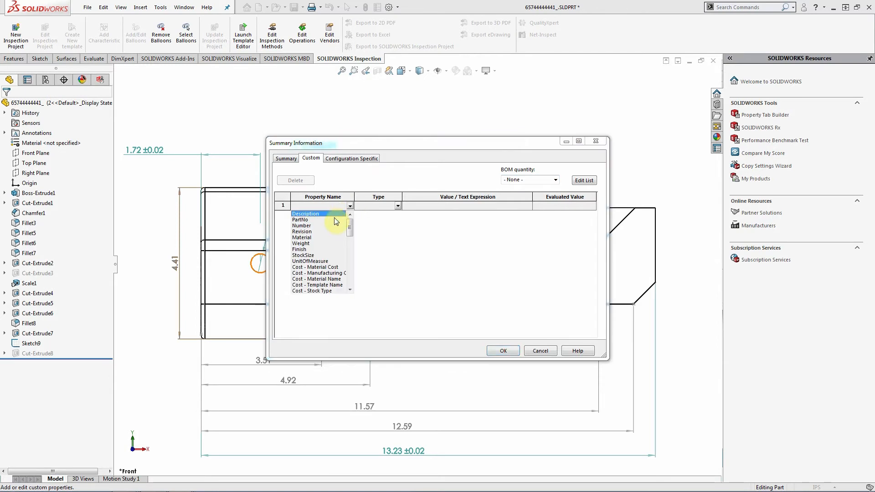
{"action": "left_click", "coordinate": [319, 220]}
{"action": "left_click", "coordinate": [433, 206]}
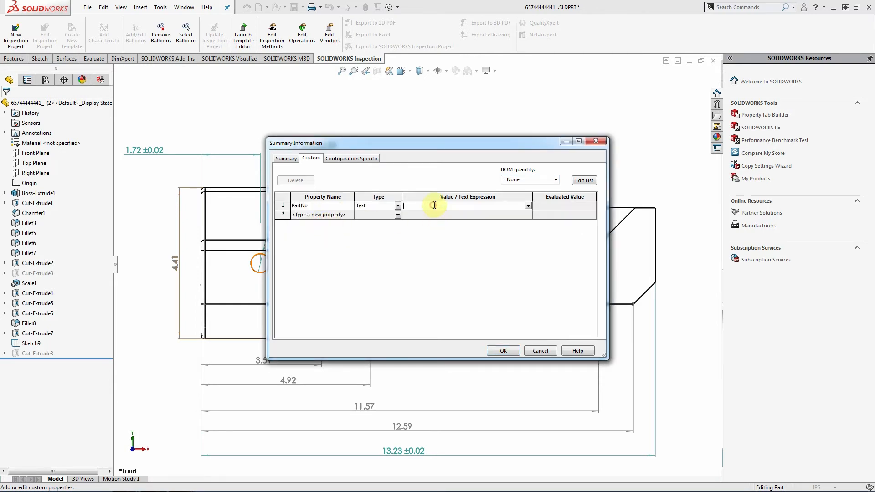
{"action": "type", "text": "123456"}
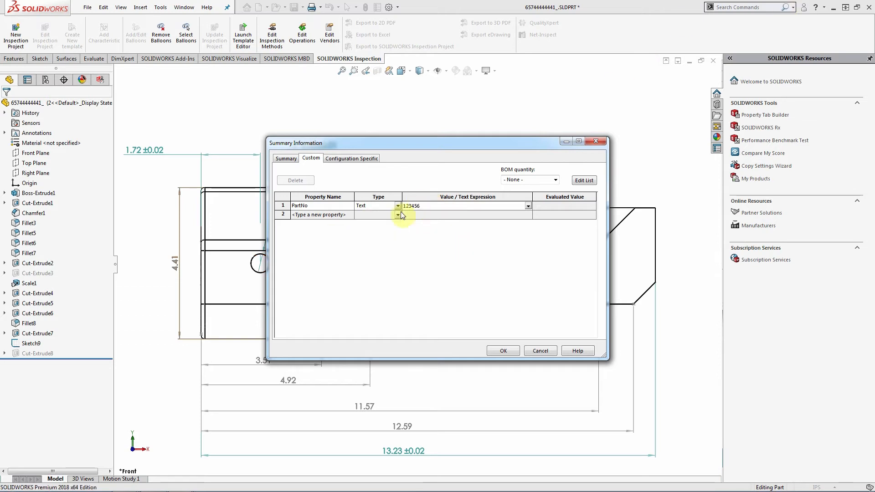
{"action": "left_click", "coordinate": [322, 215]}
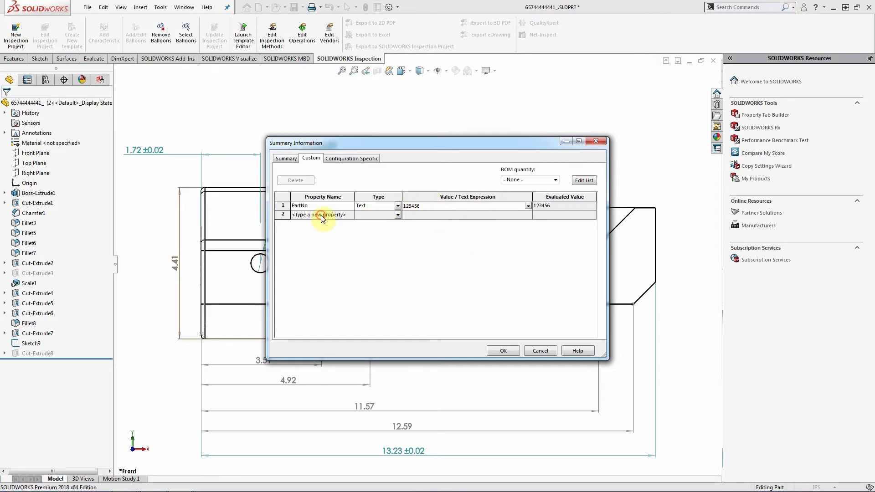
- Add a PartName custom property with value Handle
{"action": "left_click", "coordinate": [350, 215]}
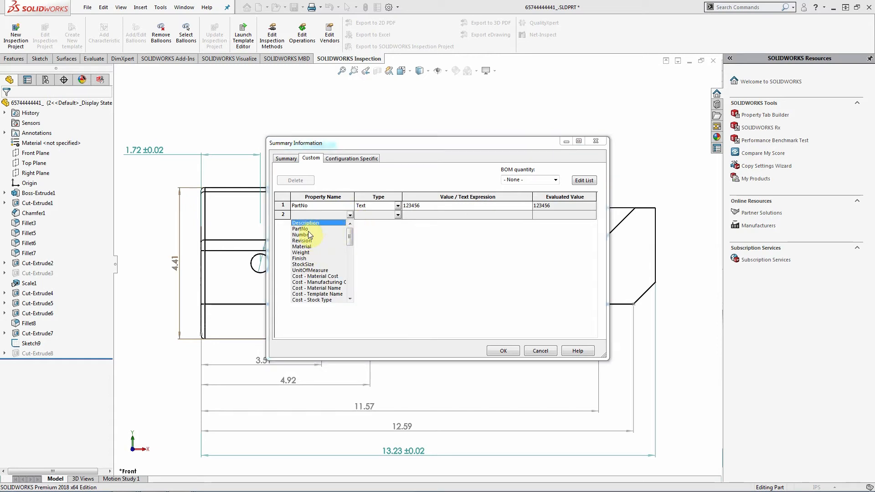
{"action": "mouse_move", "coordinate": [349, 235]}
{"action": "left_mouse_down"}
{"action": "mouse_move", "coordinate": [348, 287]}
{"action": "mouse_move", "coordinate": [350, 222]}
{"action": "left_mouse_up"}
{"action": "left_click", "coordinate": [315, 214]}
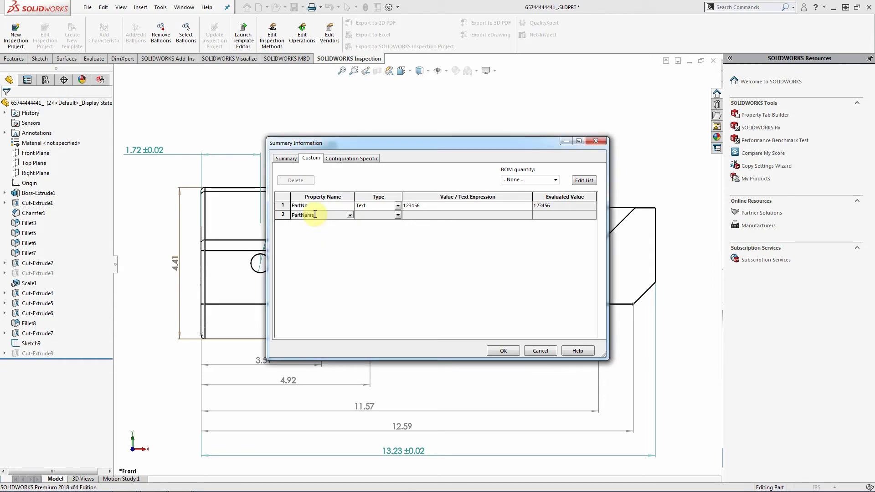
{"action": "left_click", "coordinate": [384, 215]}
{"action": "left_click", "coordinate": [434, 213]}
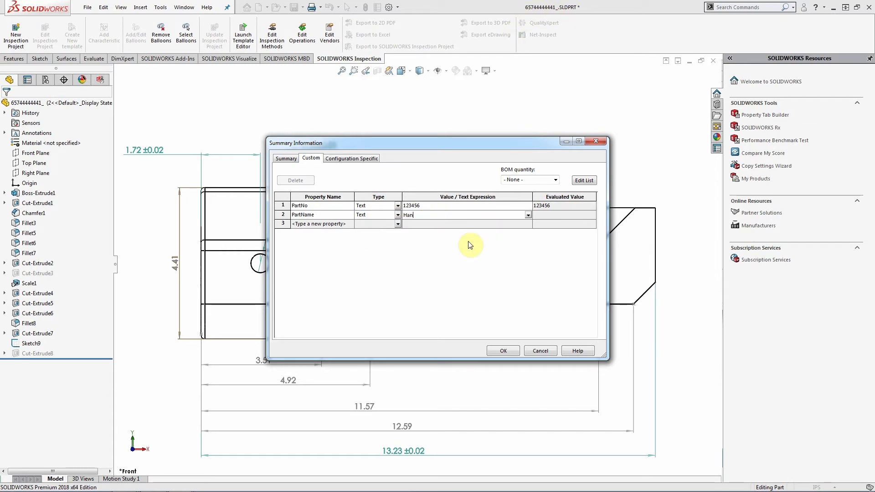
{"action": "left_click", "coordinate": [346, 223]}
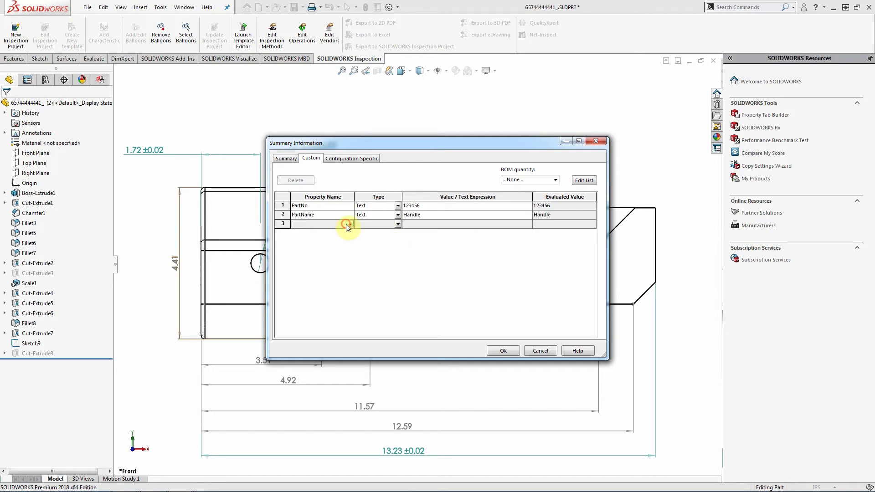
- Add Revision set to REV-E, apply the properties and return to the drawing
{"action": "left_click", "coordinate": [349, 224]}
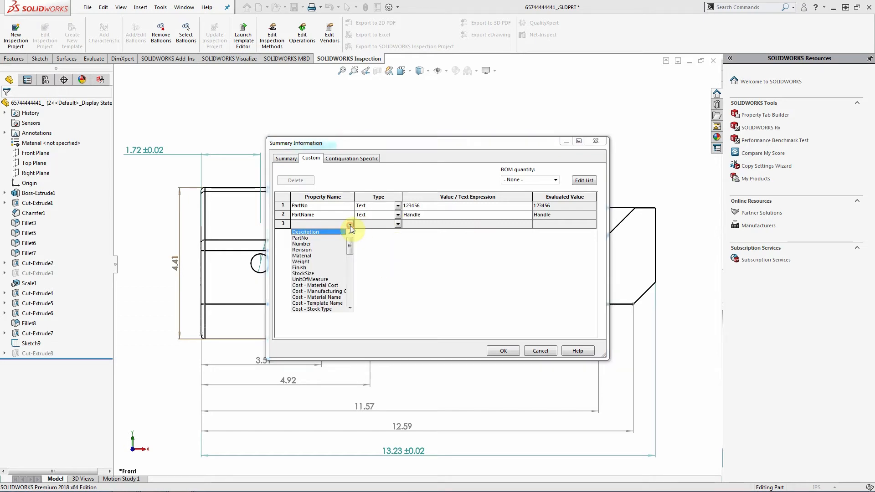
{"action": "left_click", "coordinate": [307, 250]}
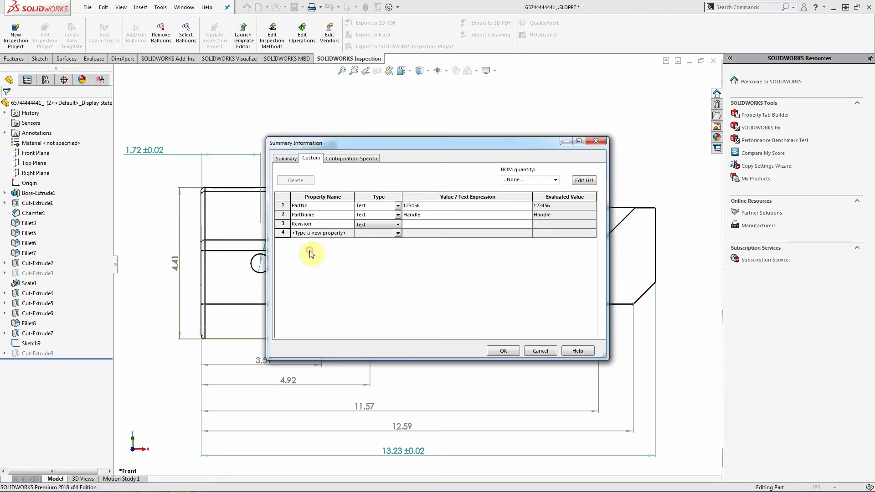
{"action": "left_click", "coordinate": [416, 223]}
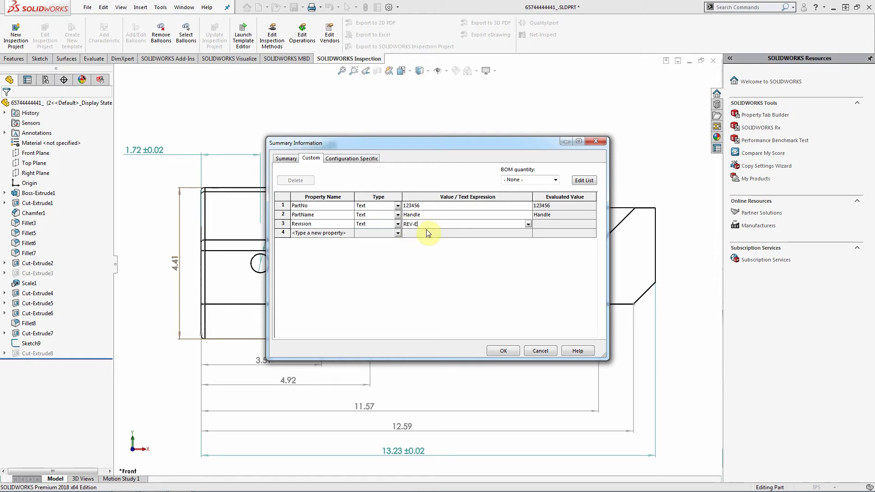
{"action": "left_click", "coordinate": [570, 223]}
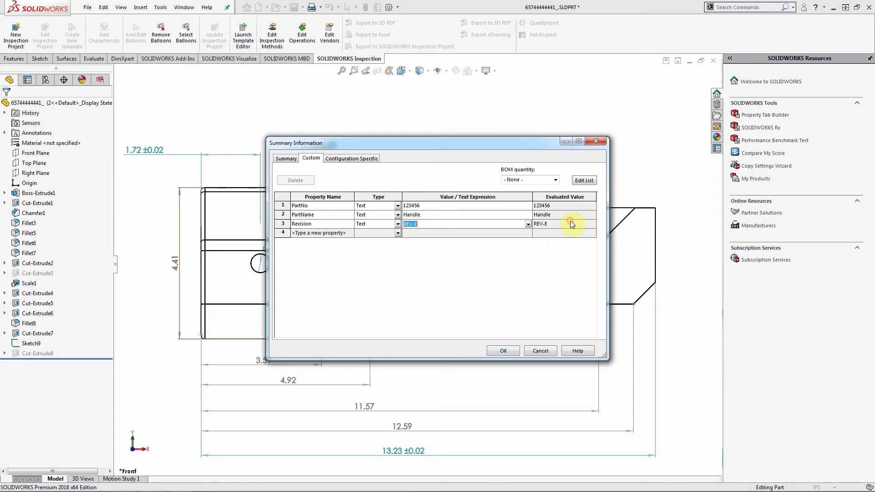
{"action": "left_click", "coordinate": [504, 351]}
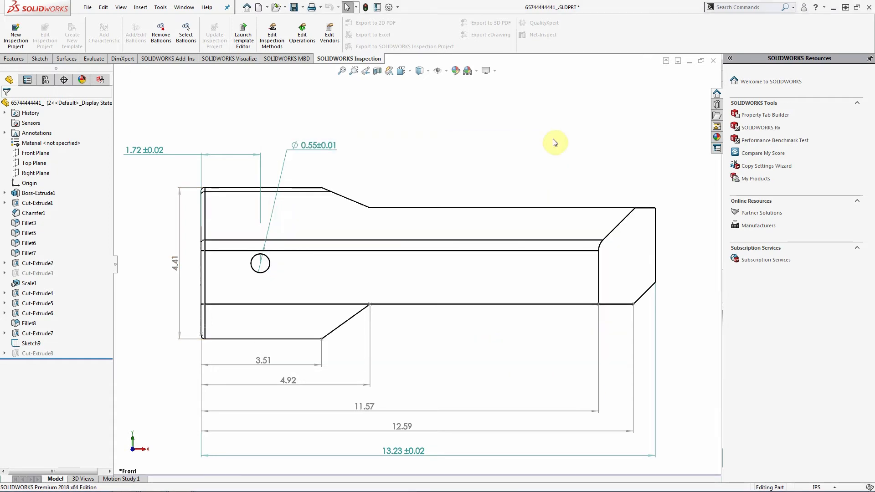
{"action": "left_click", "coordinate": [702, 60]}
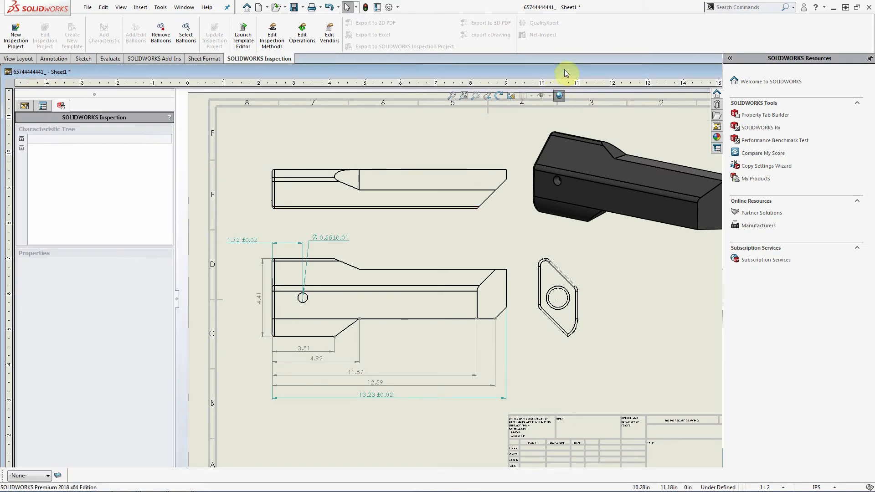
- Start a new inspection project with the default template and link Part Name to PartName
{"action": "double_click", "coordinate": [564, 71]}
{"action": "left_click", "coordinate": [16, 35]}
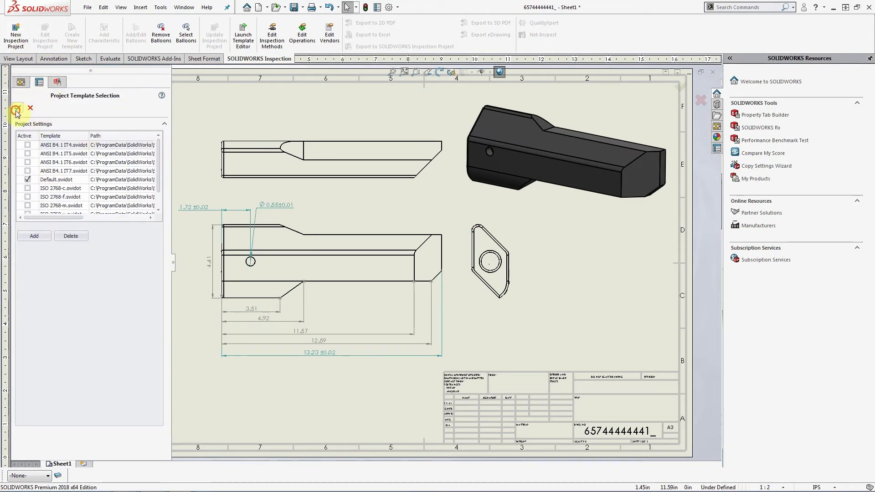
{"action": "left_click", "coordinate": [16, 110]}
{"action": "left_click", "coordinate": [57, 149]}
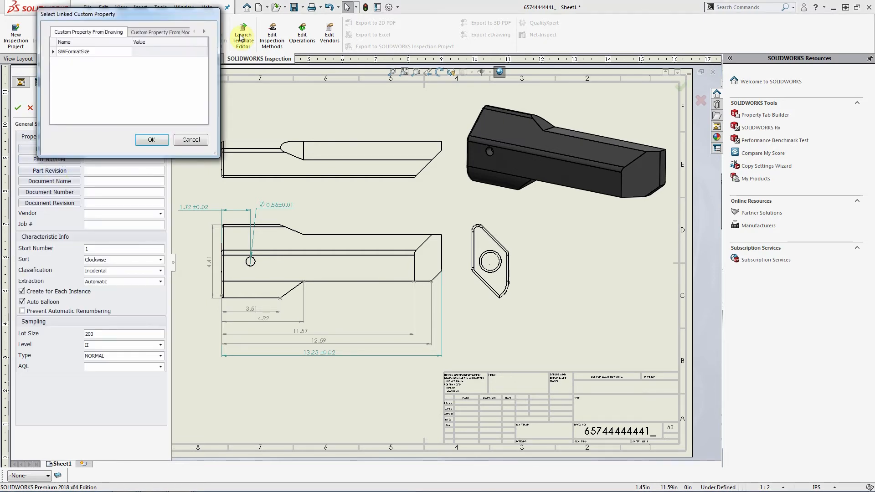
{"action": "left_click", "coordinate": [159, 32]}
{"action": "left_click_drag", "start_coordinate": [154, 13], "coordinate": [381, 125]}
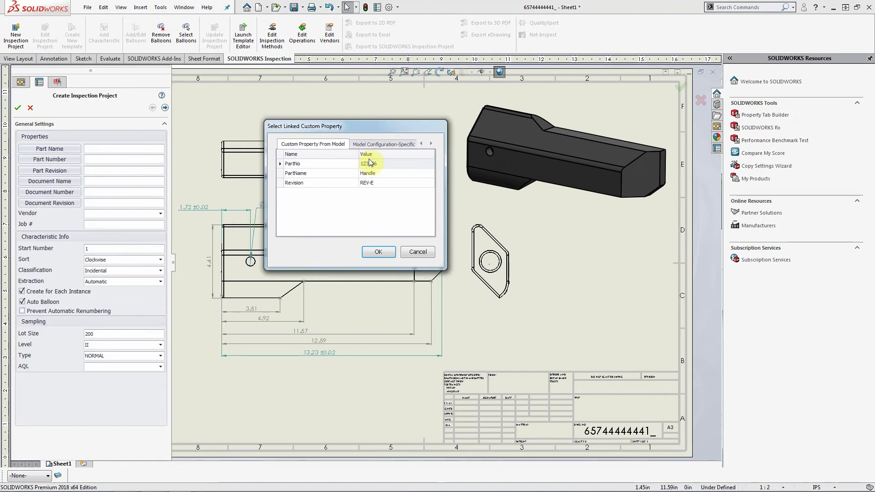
{"action": "left_click", "coordinate": [303, 173]}
{"action": "left_click", "coordinate": [377, 252]}
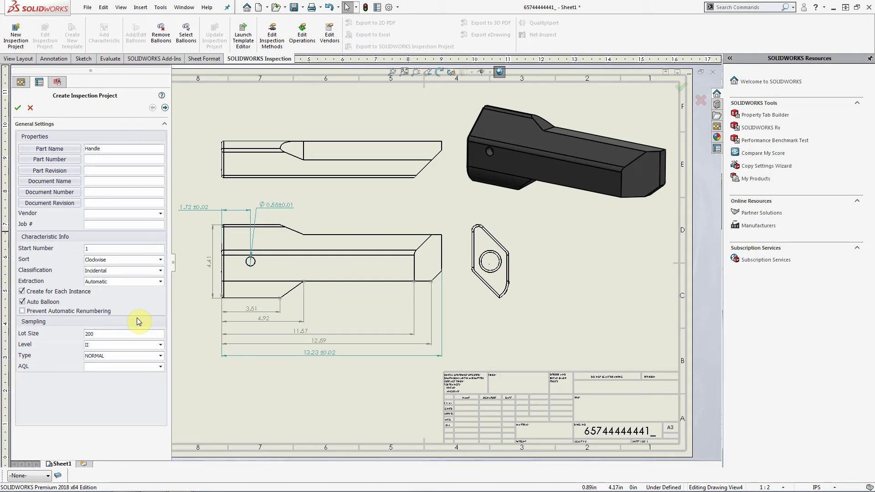
- Link Part Number to PartNo and Part Revision to Revision, then continue to extraction settings
{"action": "left_click", "coordinate": [69, 159]}
{"action": "left_click", "coordinate": [167, 38]}
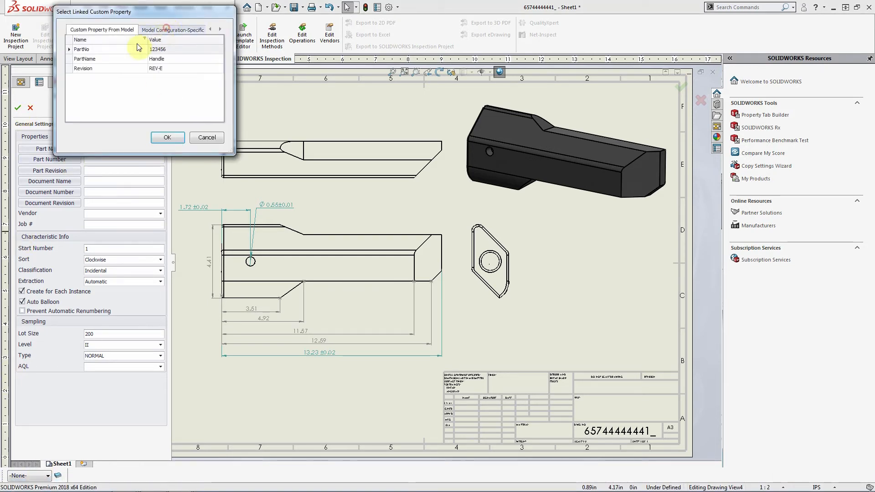
{"action": "left_click", "coordinate": [107, 49]}
{"action": "left_click", "coordinate": [168, 137]}
{"action": "left_click", "coordinate": [46, 171]}
{"action": "left_click", "coordinate": [151, 28]}
{"action": "left_click", "coordinate": [97, 68]}
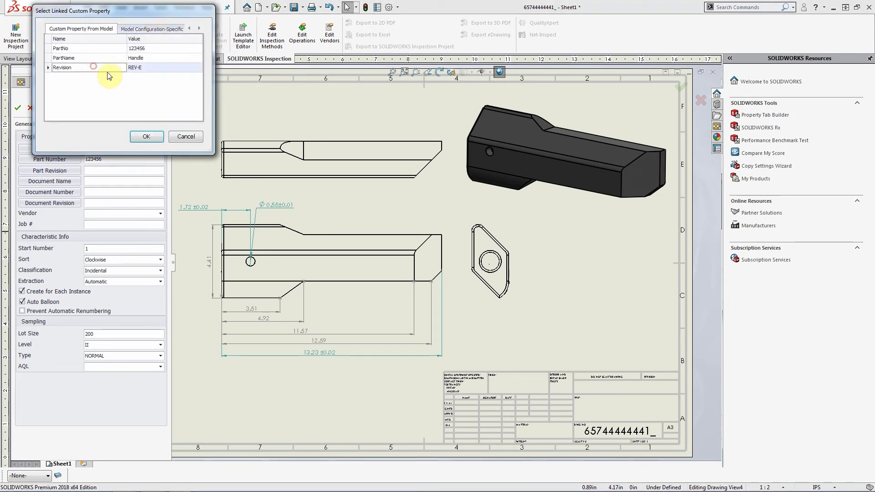
{"action": "left_click", "coordinate": [146, 137]}
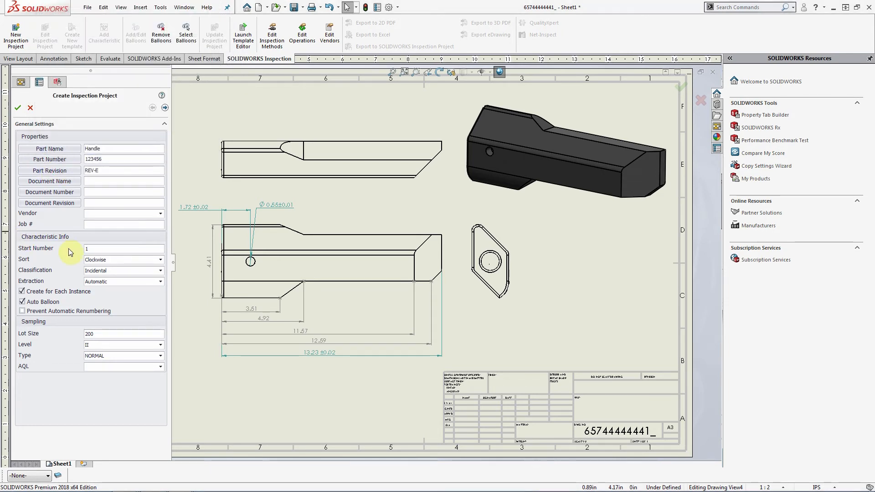
{"action": "left_click", "coordinate": [165, 108]}
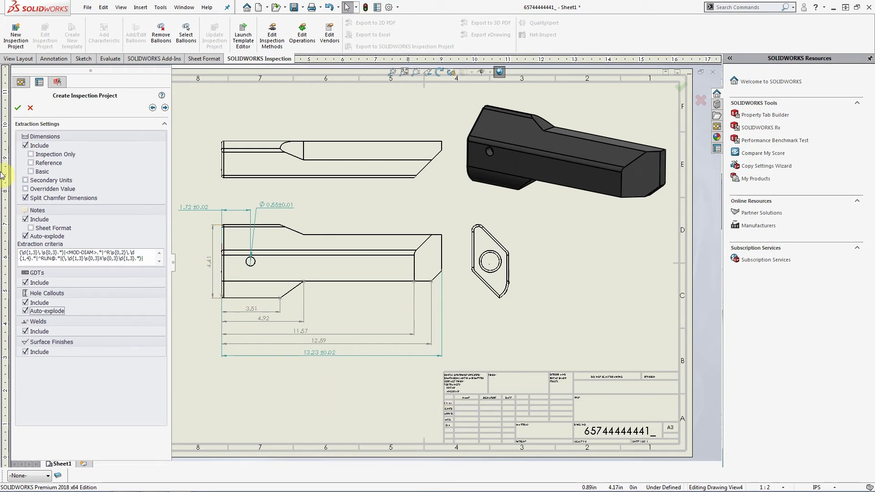
- Keep all dimensions extracted, review note criteria, and accept defaults to create the project
{"action": "left_click", "coordinate": [31, 154]}
{"action": "left_click", "coordinate": [43, 154]}
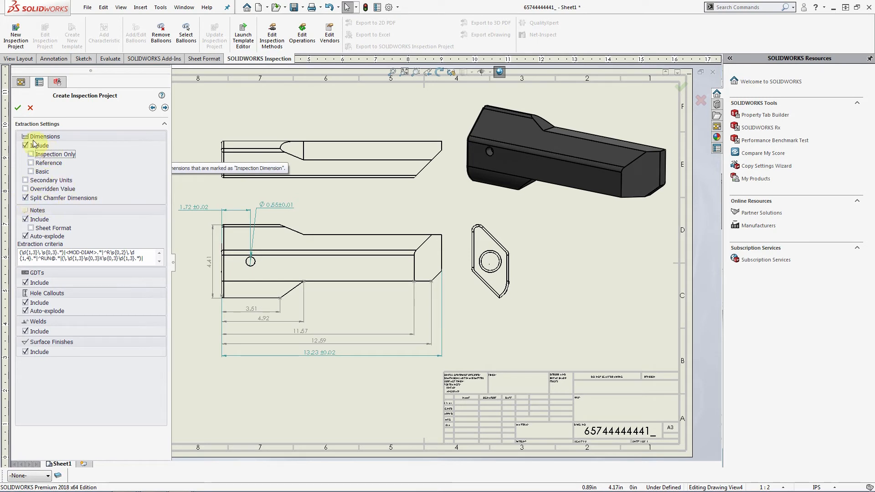
{"action": "left_click", "coordinate": [148, 258]}
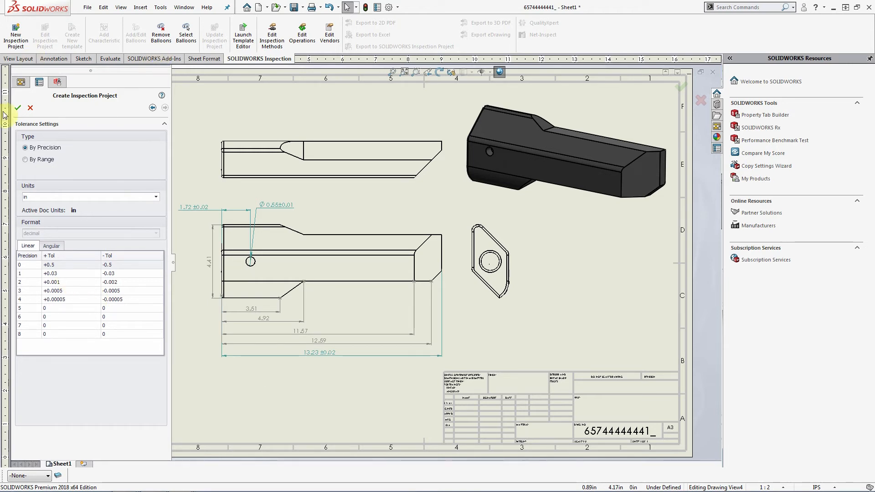
{"action": "left_click", "coordinate": [19, 109]}
{"action": "mouse_move", "coordinate": [226, 488]}
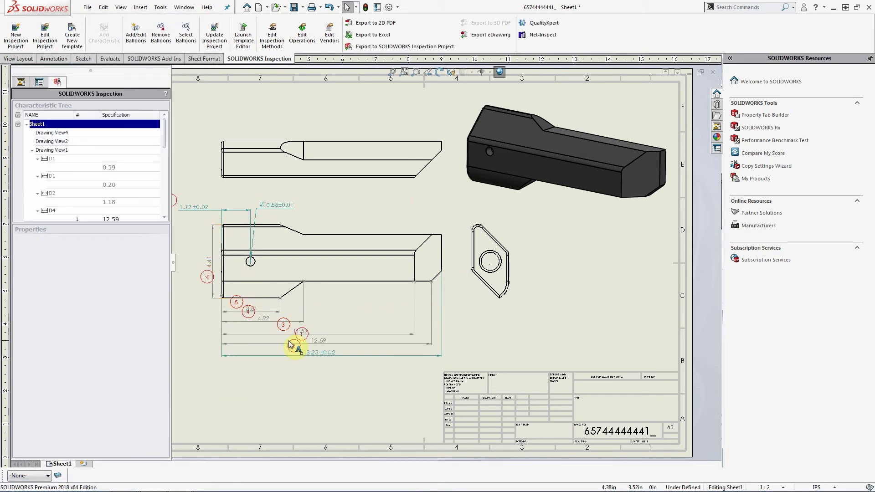
- Move balloons 7, 6, 4, 1, 2 and 5 beside their dimensions, then fit the sheet in view
{"action": "scroll", "coordinate": [365, 293], "scroll_direction": "up", "scroll_amount": 2}
{"action": "scroll", "coordinate": [314, 242], "scroll_direction": "down", "scroll_amount": 2}
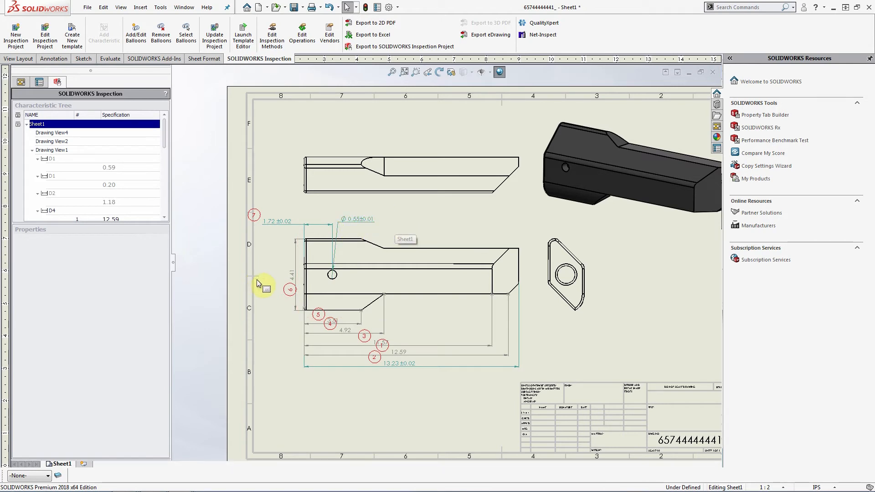
{"action": "scroll", "coordinate": [277, 217], "scroll_direction": "down", "scroll_amount": 2}
{"action": "left_click_drag", "start_coordinate": [283, 223], "coordinate": [298, 217]}
{"action": "left_click_drag", "start_coordinate": [338, 349], "coordinate": [334, 342]}
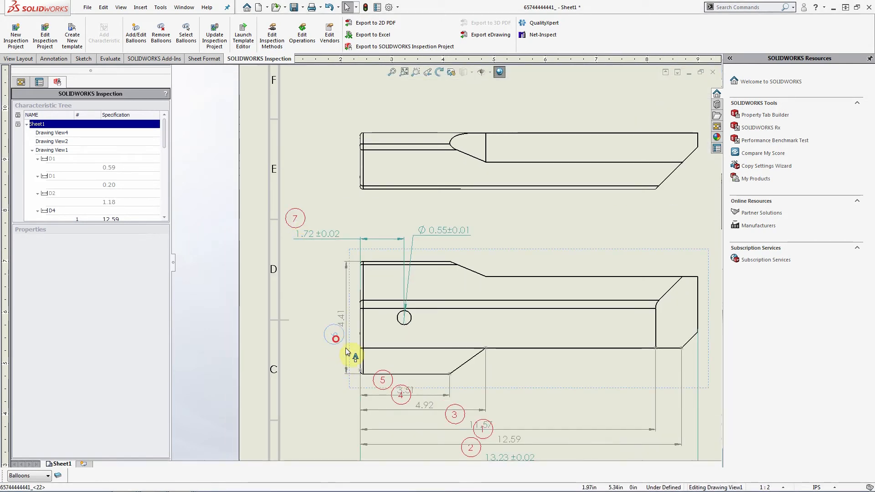
{"action": "left_click_drag", "start_coordinate": [401, 396], "coordinate": [404, 403]}
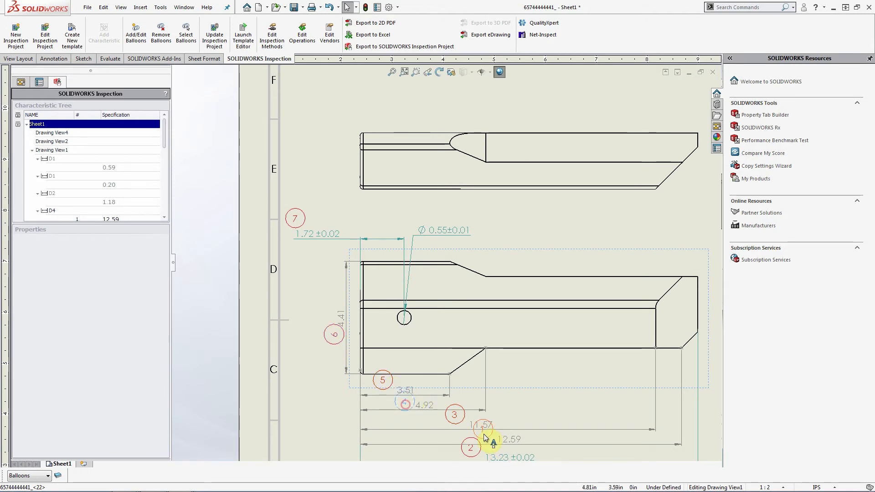
{"action": "scroll", "coordinate": [477, 422], "scroll_direction": "down", "scroll_amount": 1}
{"action": "scroll", "coordinate": [466, 360], "scroll_direction": "down", "scroll_amount": 1}
{"action": "left_click_drag", "start_coordinate": [462, 329], "coordinate": [453, 366]}
{"action": "left_click_drag", "start_coordinate": [436, 321], "coordinate": [438, 331]}
{"action": "left_click_drag", "start_coordinate": [386, 306], "coordinate": [387, 311]}
{"action": "left_click_drag", "start_coordinate": [367, 282], "coordinate": [368, 297]}
{"action": "key", "text": "f"}
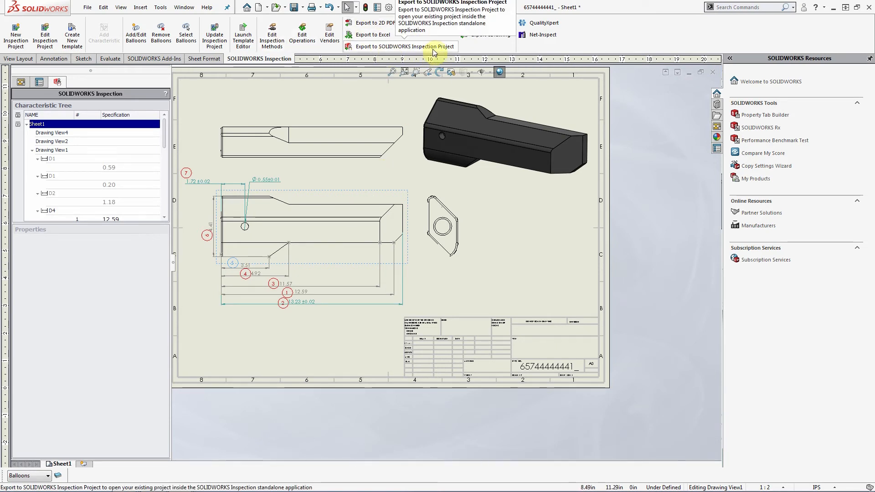
- Save the drawing and export it as a SOLIDWORKS Inspection .ixprj project file
{"action": "left_click", "coordinate": [378, 47]}
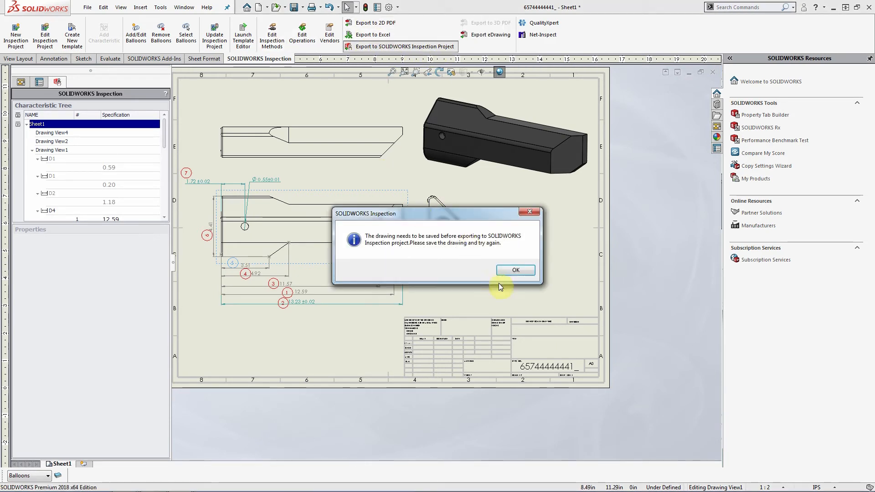
{"action": "left_click", "coordinate": [513, 271]}
{"action": "key", "text": "ctrl+s"}
{"action": "left_click", "coordinate": [382, 47]}
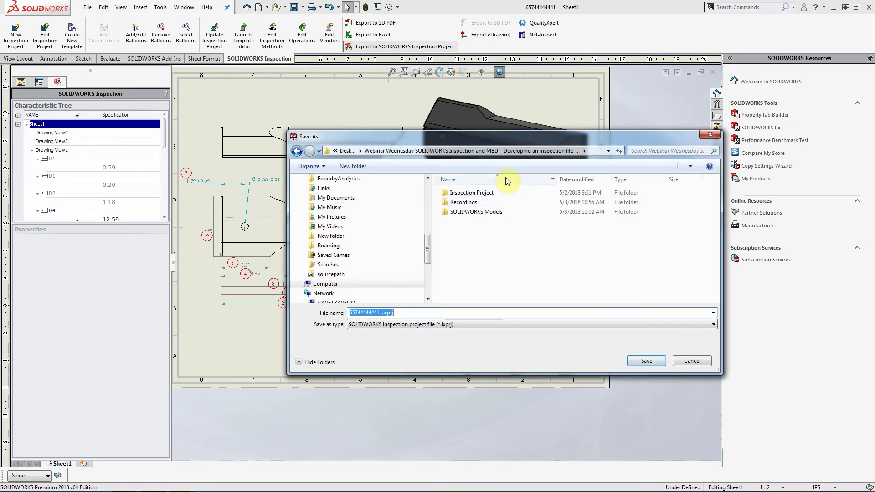
{"action": "left_click", "coordinate": [657, 362]}
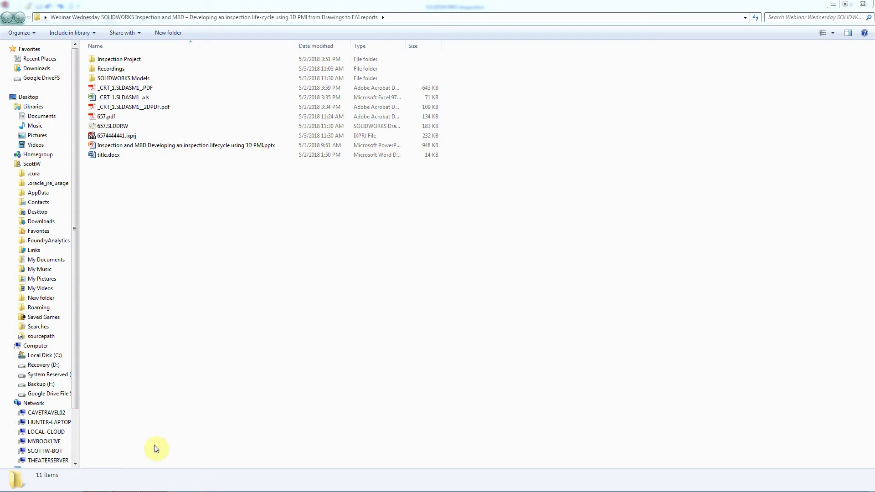
- Open the 6574444441.ixprj project in SOLIDWORKS Inspection
{"action": "left_click", "coordinate": [155, 486]}
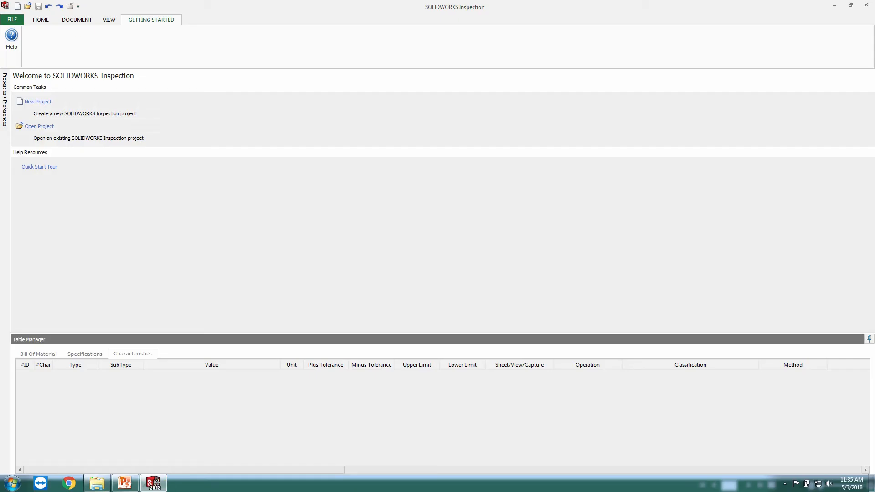
{"action": "left_click", "coordinate": [46, 133]}
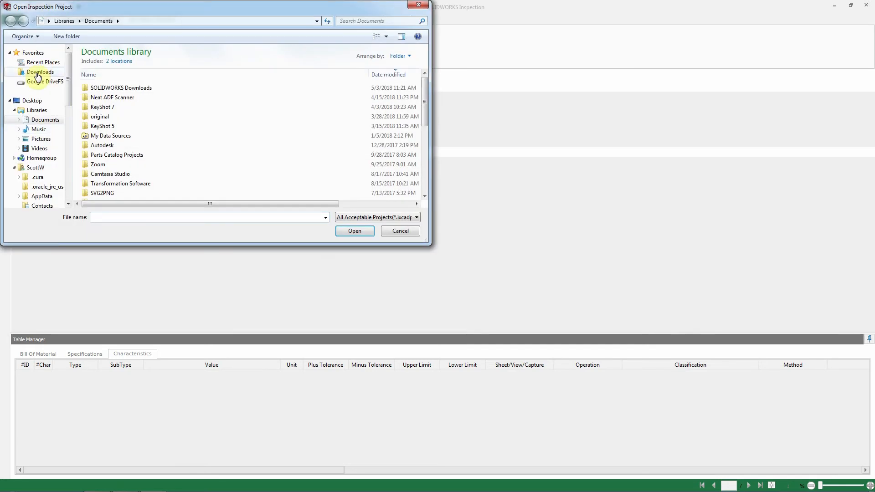
{"action": "left_click", "coordinate": [108, 92]}
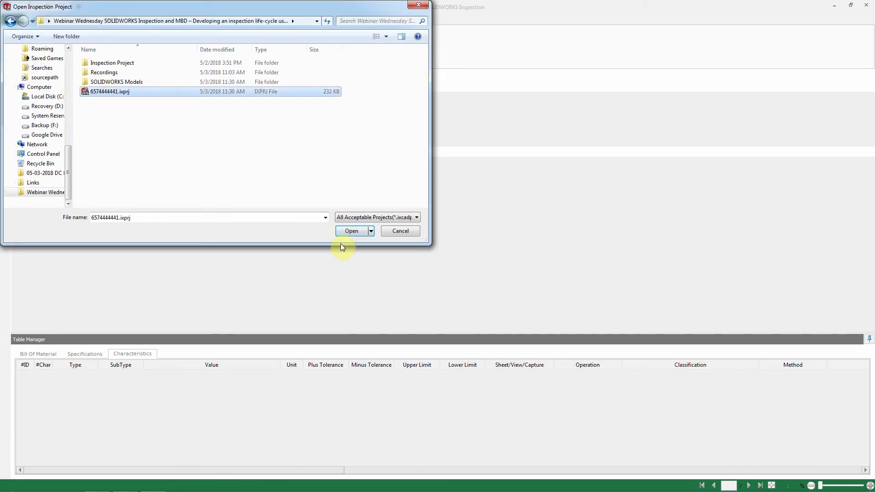
{"action": "left_click", "coordinate": [355, 232]}
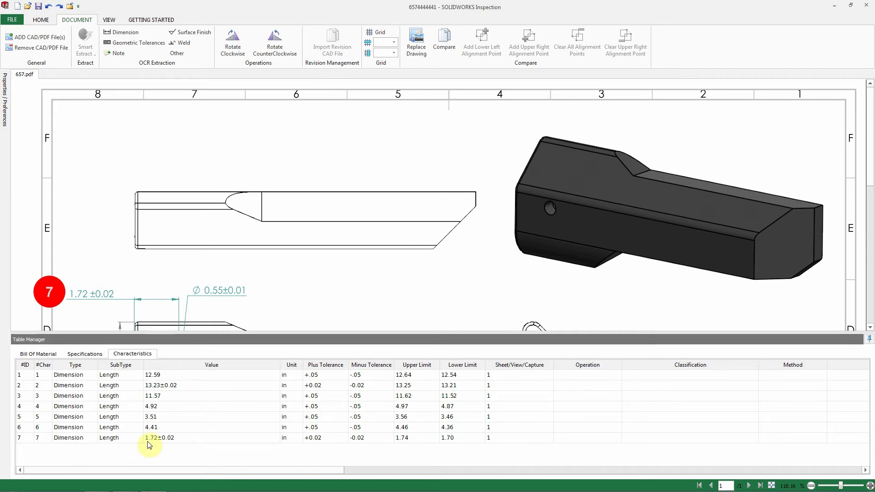
- Pin the properties panel, verify part name 123456, number Handle, revision REV-E, and apply
{"action": "mouse_move", "coordinate": [5, 105]}
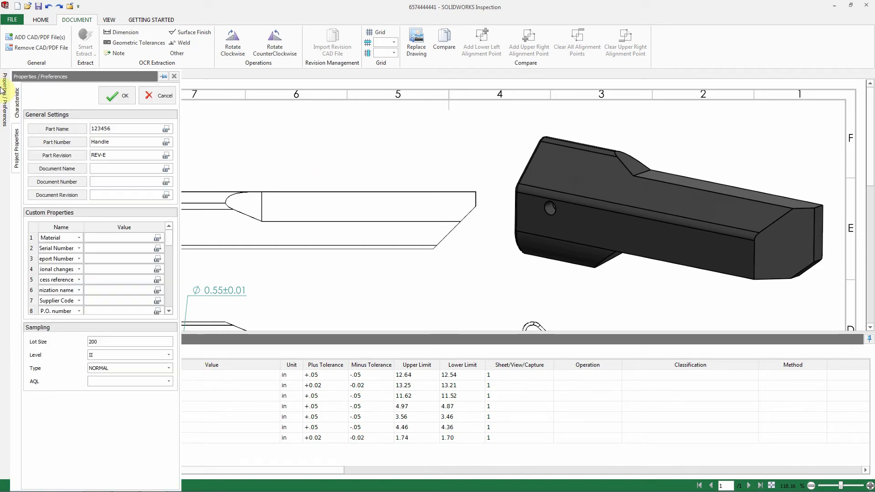
{"action": "left_click", "coordinate": [164, 78]}
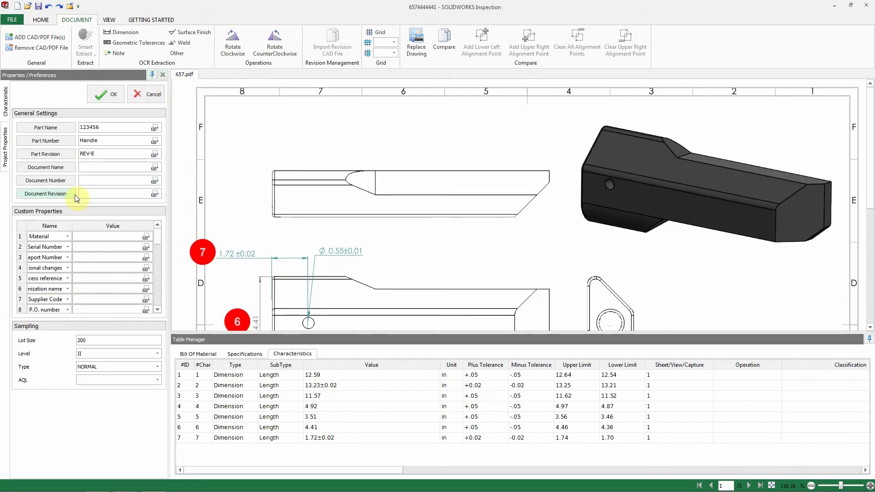
{"action": "left_click", "coordinate": [123, 130]}
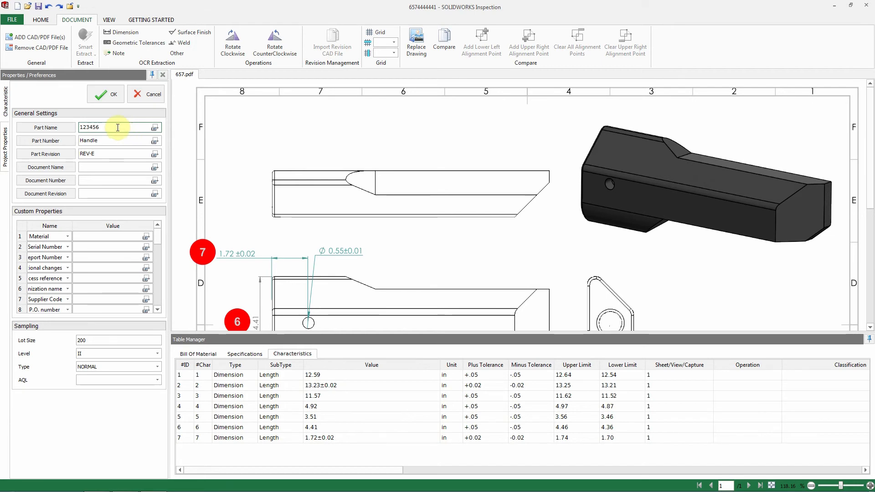
{"action": "left_click", "coordinate": [112, 153]}
{"action": "double_click", "coordinate": [85, 154]}
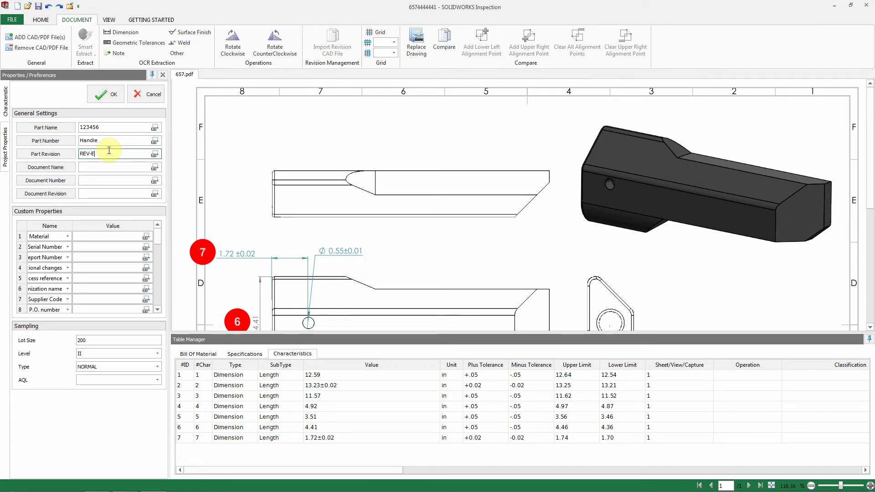
{"action": "left_click", "coordinate": [89, 143]}
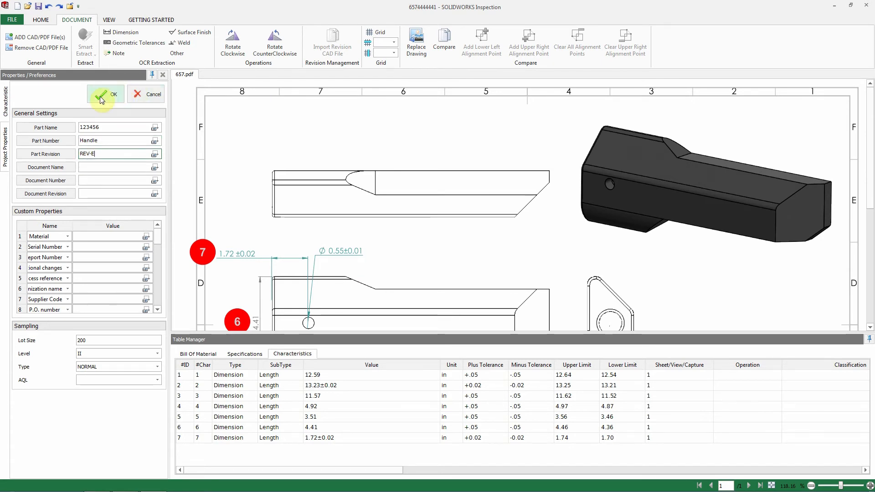
{"action": "left_click", "coordinate": [113, 95]}
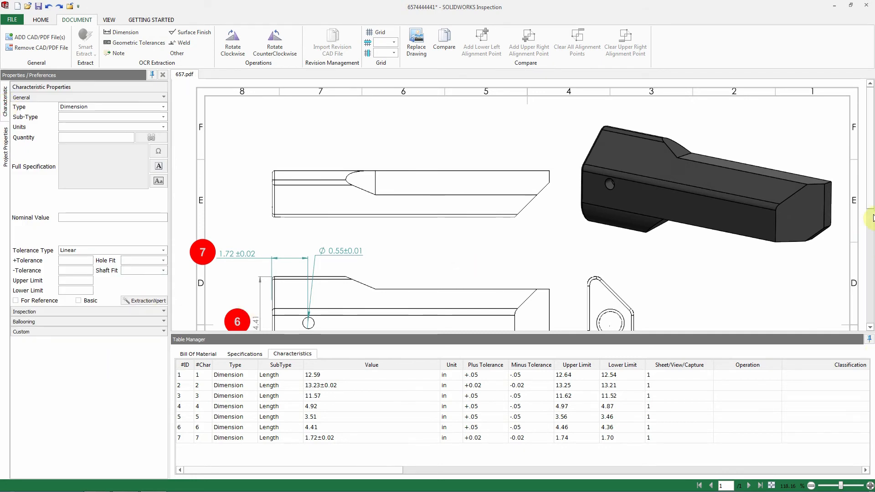
- Capture the Ø0.55±0.01 hole callout as characteristic 8 with units set to inches
{"action": "scroll", "coordinate": [866, 221], "scroll_direction": "down", "scroll_amount": 3}
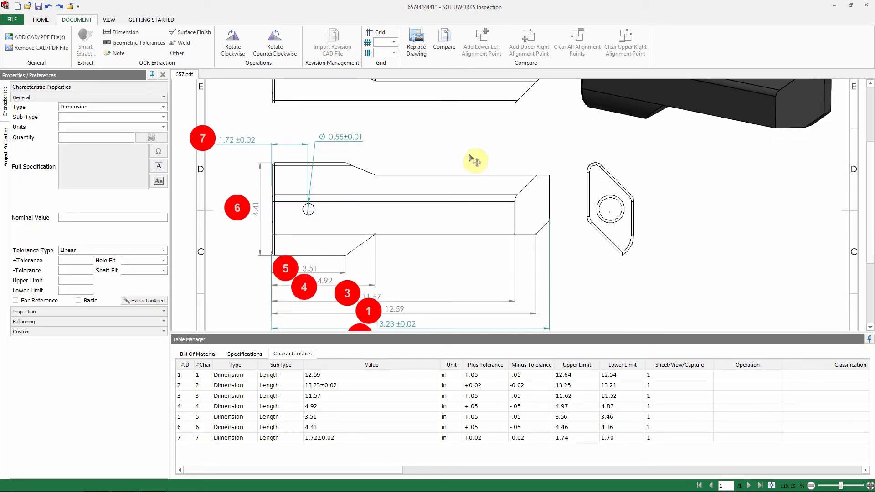
{"action": "scroll", "coordinate": [547, 246], "scroll_direction": "down", "scroll_amount": 1}
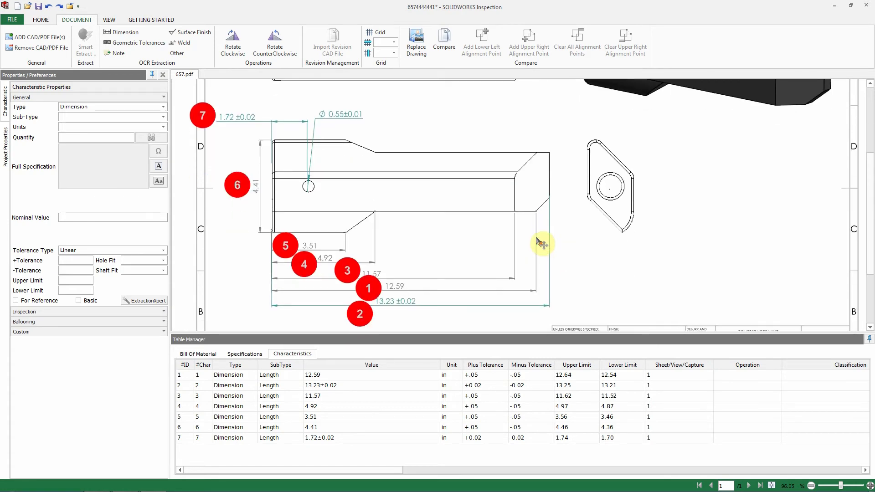
{"action": "scroll", "coordinate": [547, 246], "scroll_direction": "up", "scroll_amount": 4}
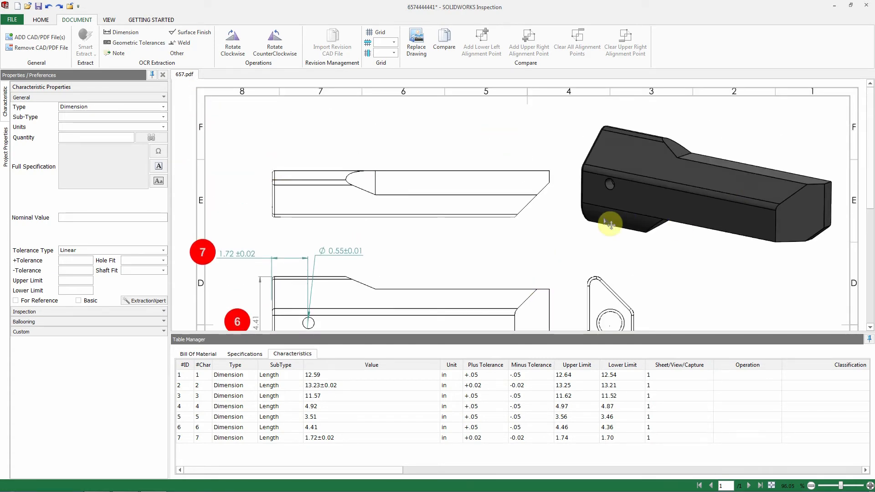
{"action": "scroll", "coordinate": [538, 196], "scroll_direction": "down", "scroll_amount": 4}
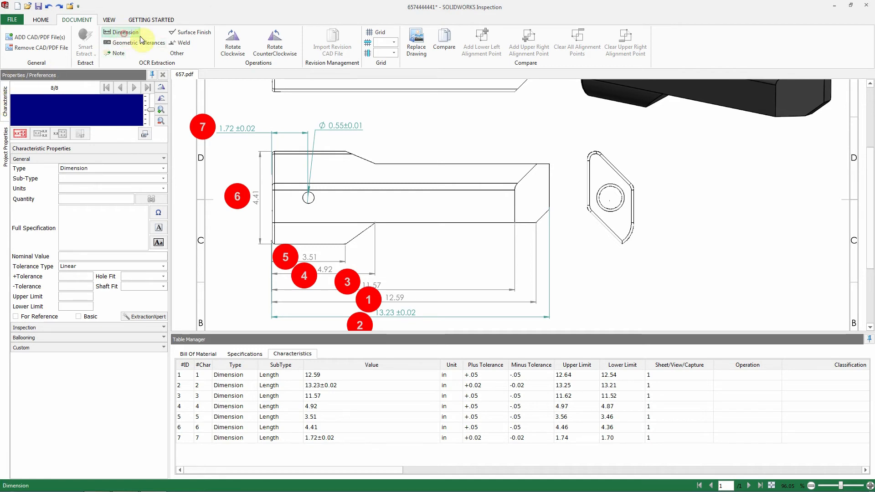
{"action": "left_click_drag", "start_coordinate": [315, 119], "coordinate": [371, 136]}
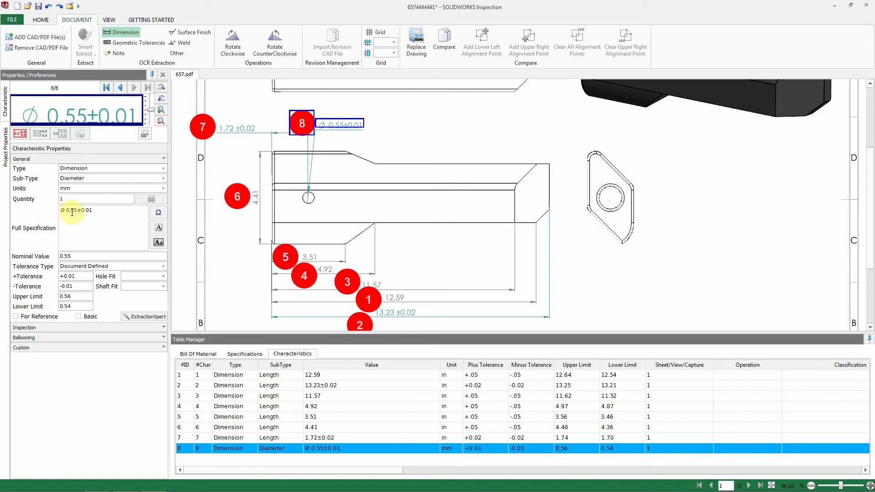
{"action": "left_click", "coordinate": [71, 189]}
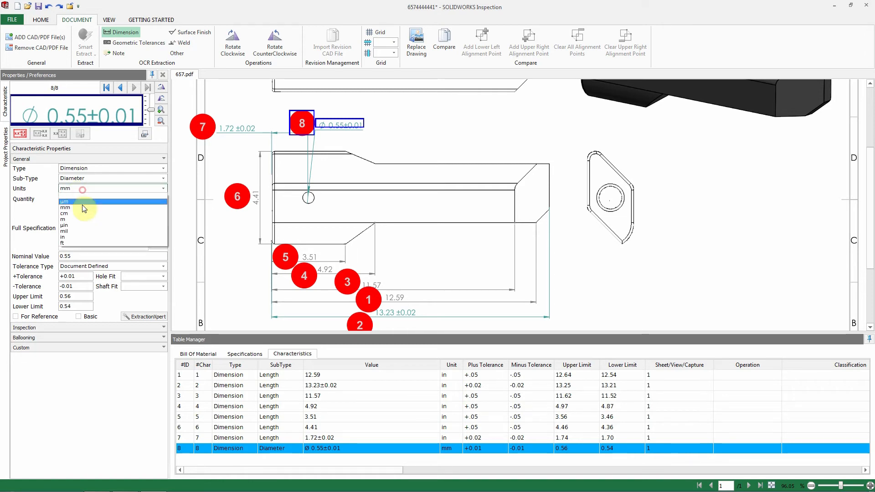
{"action": "left_click", "coordinate": [76, 237]}
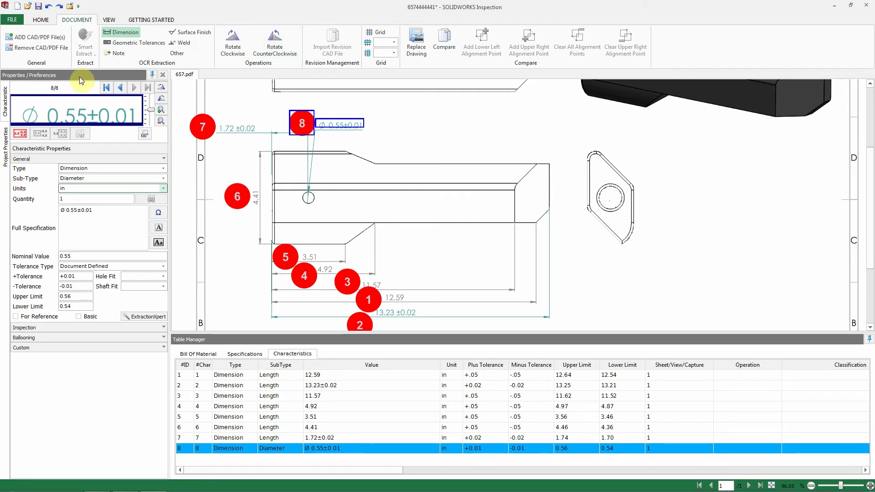
{"action": "left_click", "coordinate": [415, 132]}
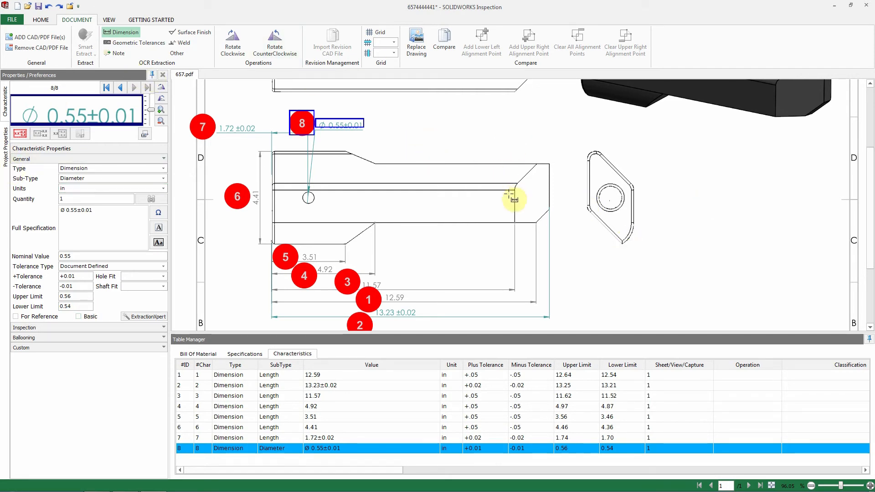
{"action": "scroll", "coordinate": [511, 201], "scroll_direction": "down", "scroll_amount": 1}
{"action": "scroll", "coordinate": [519, 206], "scroll_direction": "down", "scroll_amount": 3, "text": "ctrl"}
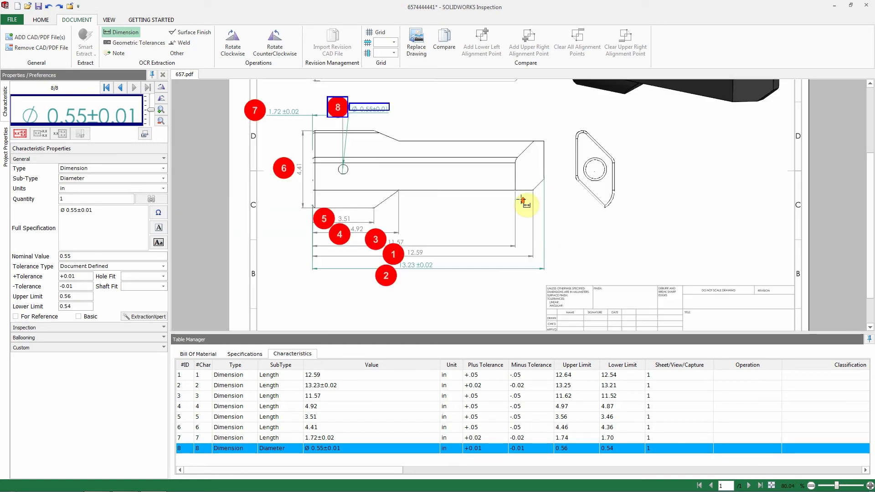
{"action": "scroll", "coordinate": [661, 234], "scroll_direction": "down", "scroll_amount": 1, "text": "ctrl"}
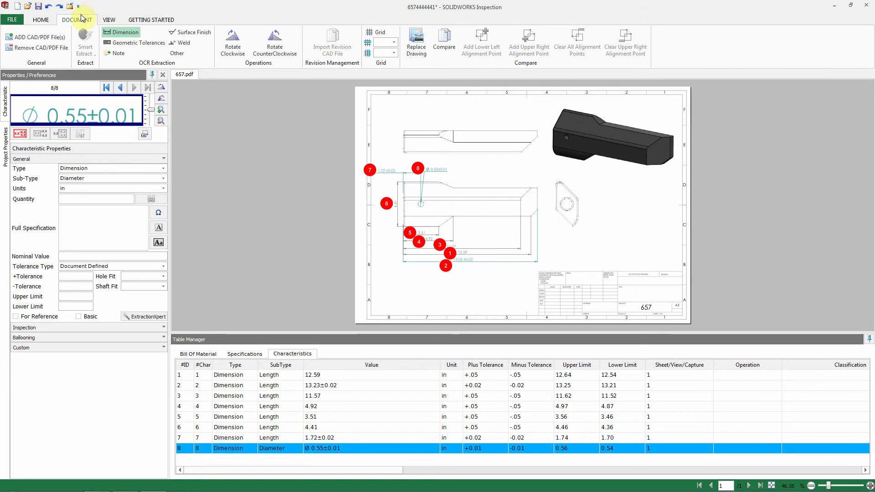
- Publish the project as a 2D PDF named test.pdf, then minimize Acrobat Reader
{"action": "left_click", "coordinate": [41, 20]}
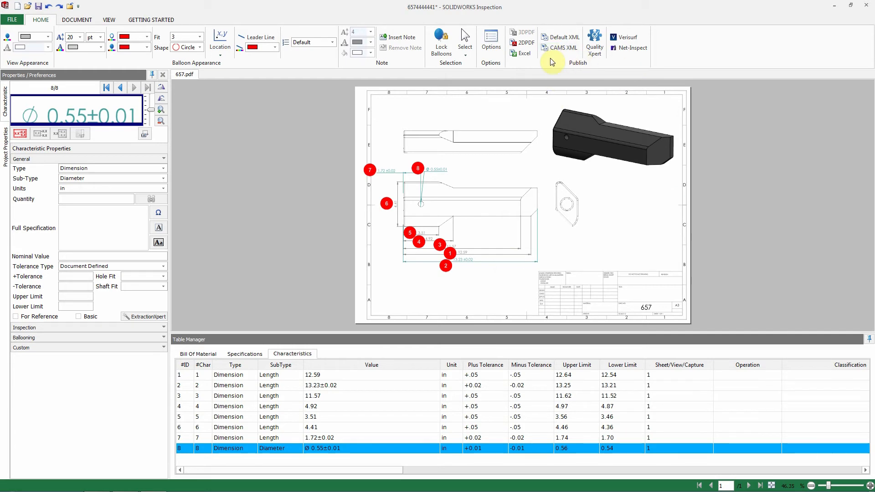
{"action": "left_click", "coordinate": [528, 43]}
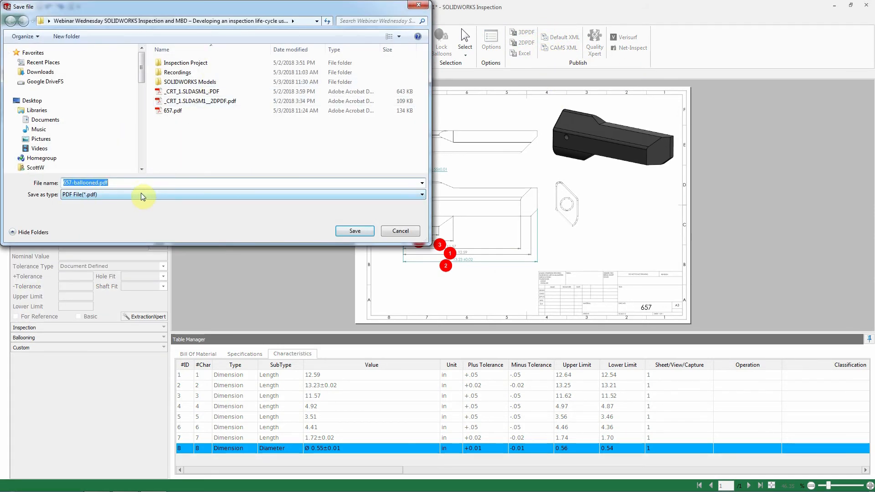
{"action": "type", "text": "test"}
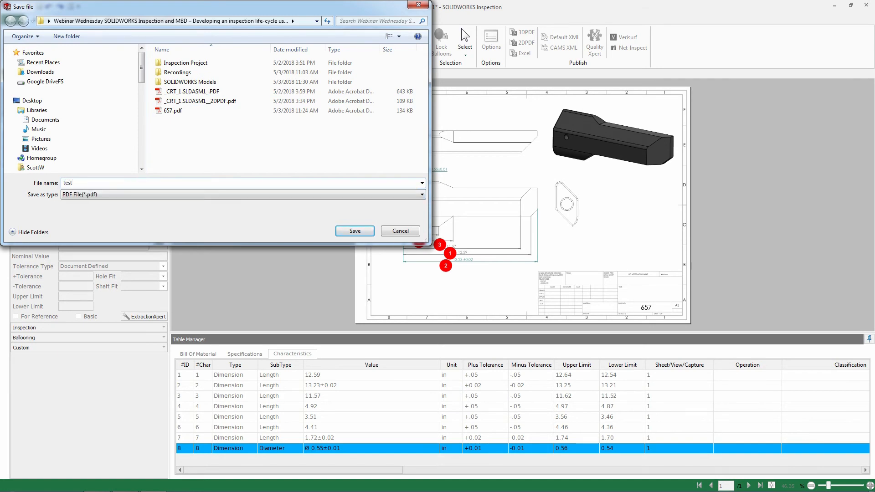
{"action": "key", "text": "Return"}
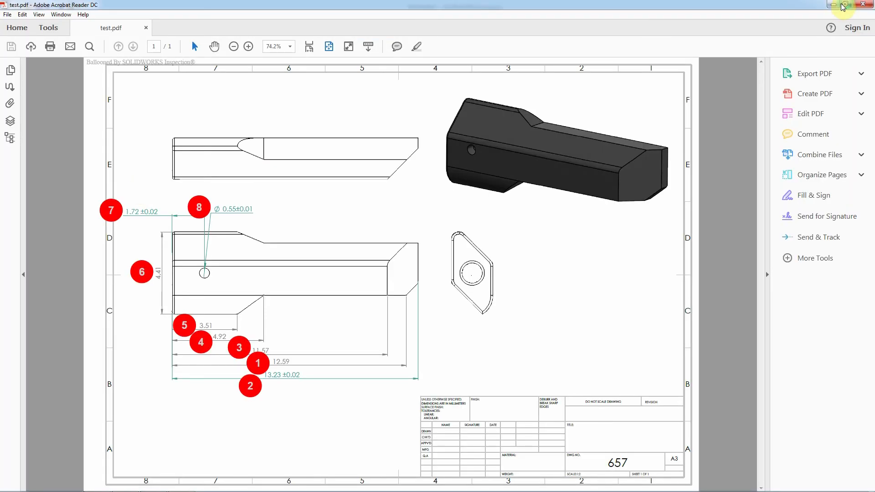
{"action": "left_click", "coordinate": [832, 6]}
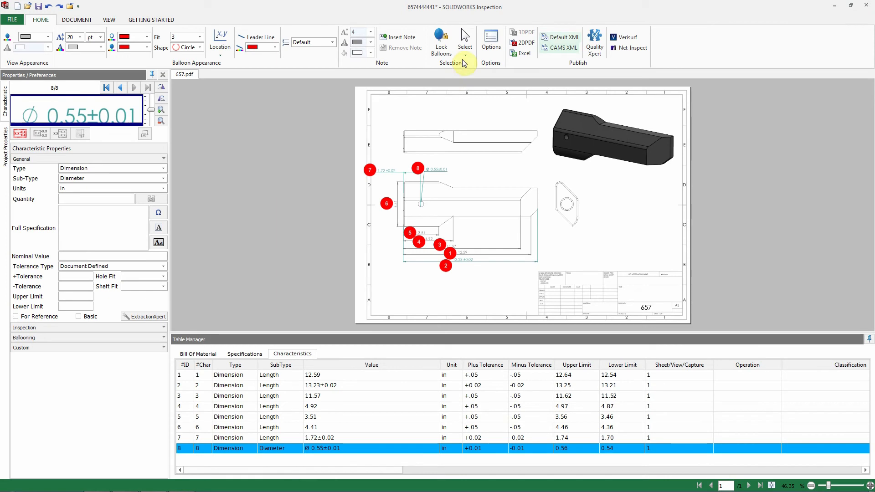
- Export the eight inspection characteristics to an Excel first-article report named 657.xls
{"action": "left_click", "coordinate": [527, 54]}
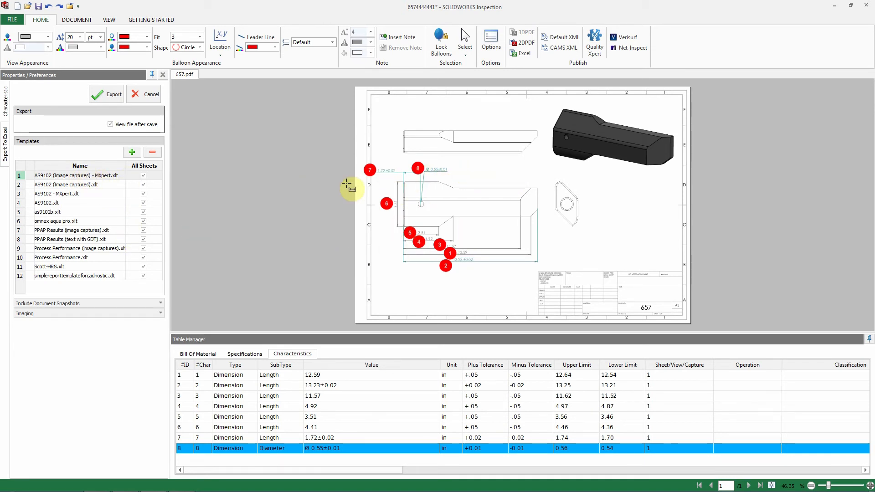
{"action": "left_click", "coordinate": [113, 96]}
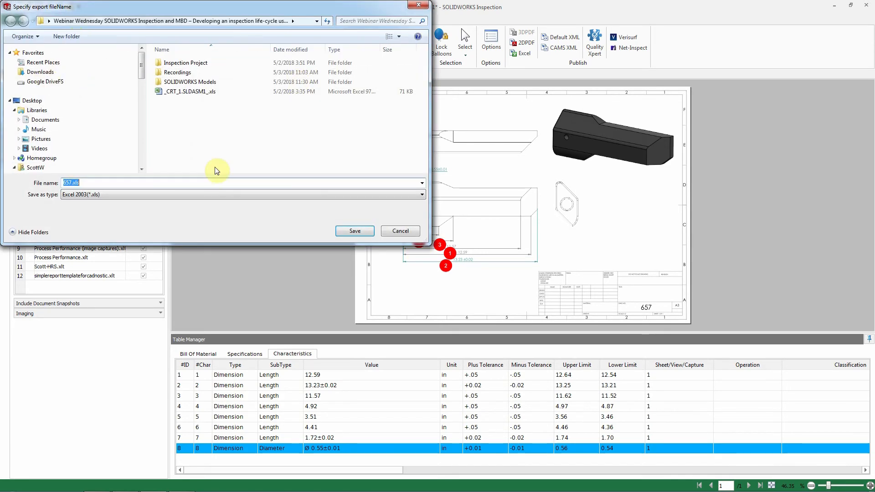
{"action": "left_click", "coordinate": [355, 232]}
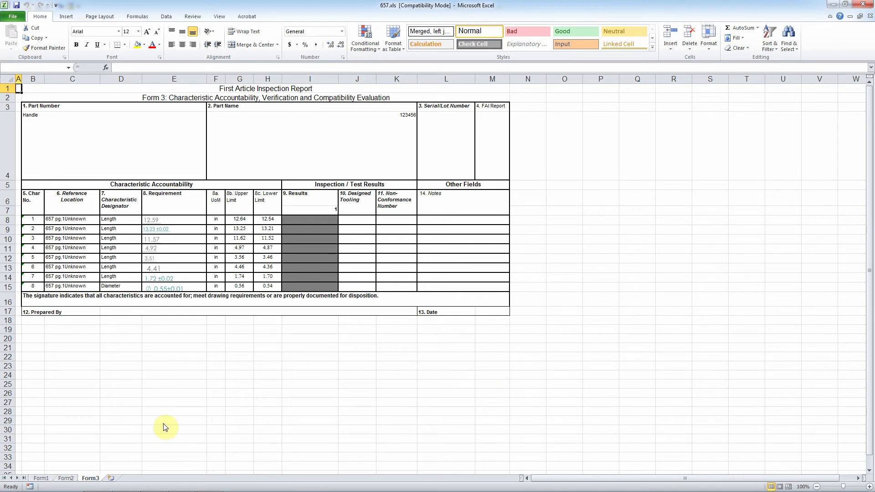
- Review the Form1, Form2 and Form3 sheets of the report
{"action": "left_click", "coordinate": [42, 479]}
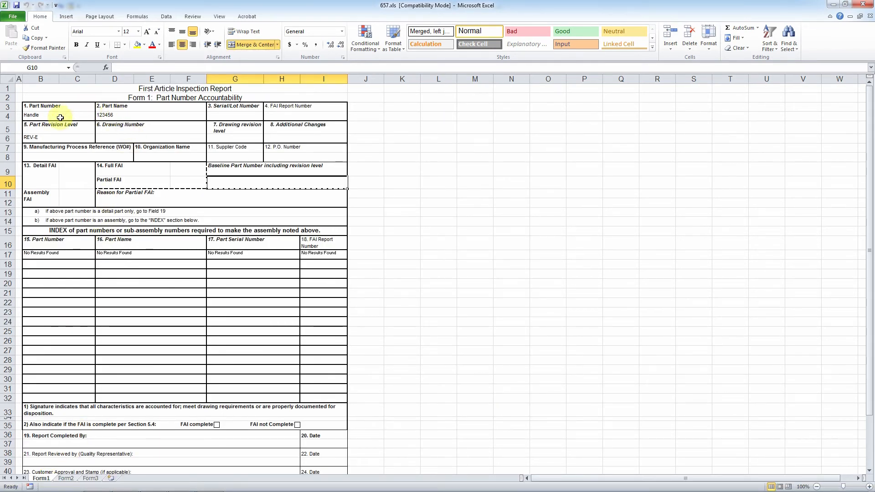
{"action": "left_click", "coordinate": [66, 479]}
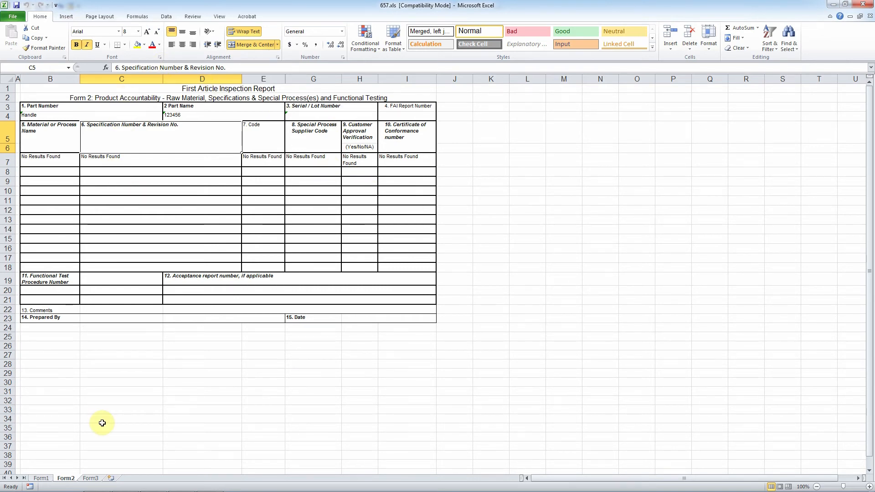
{"action": "left_click", "coordinate": [89, 478]}
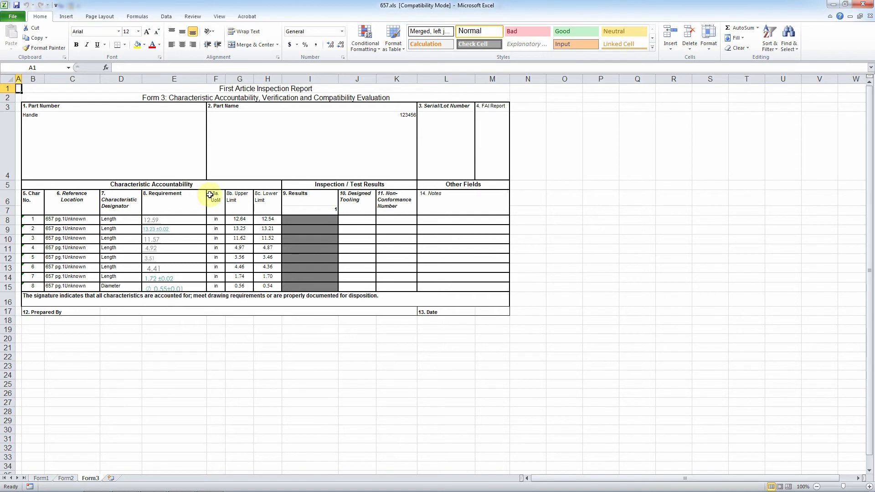
- Enter 97868924 as the first characteristic's result in cell I8 of Form3
{"action": "left_click", "coordinate": [309, 220]}
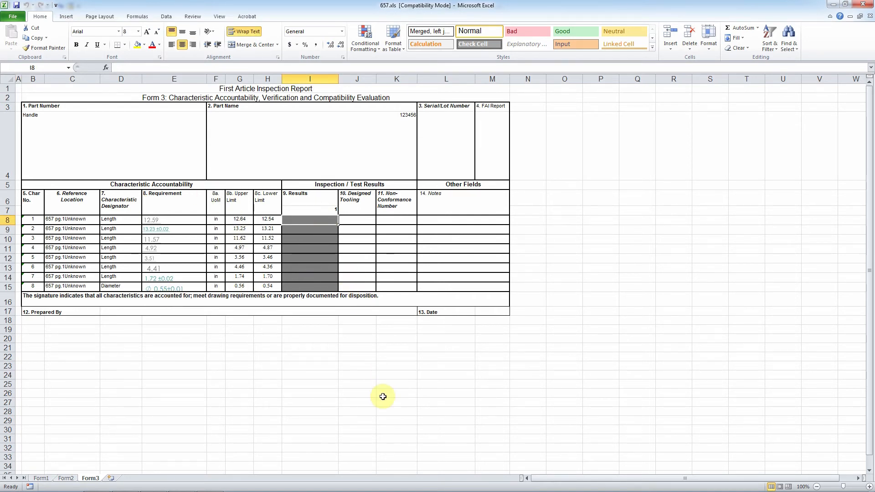
{"action": "double_click", "coordinate": [328, 222]}
{"action": "type", "text": "97868924"}
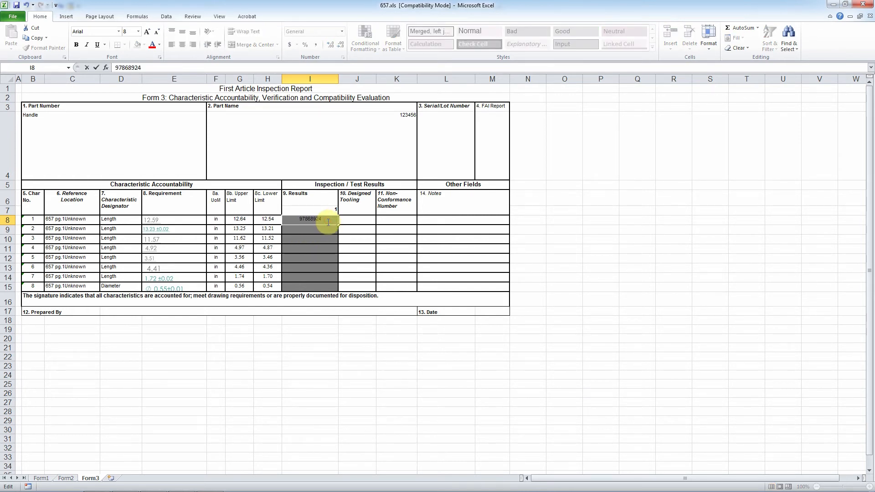
{"action": "left_click", "coordinate": [590, 201]}
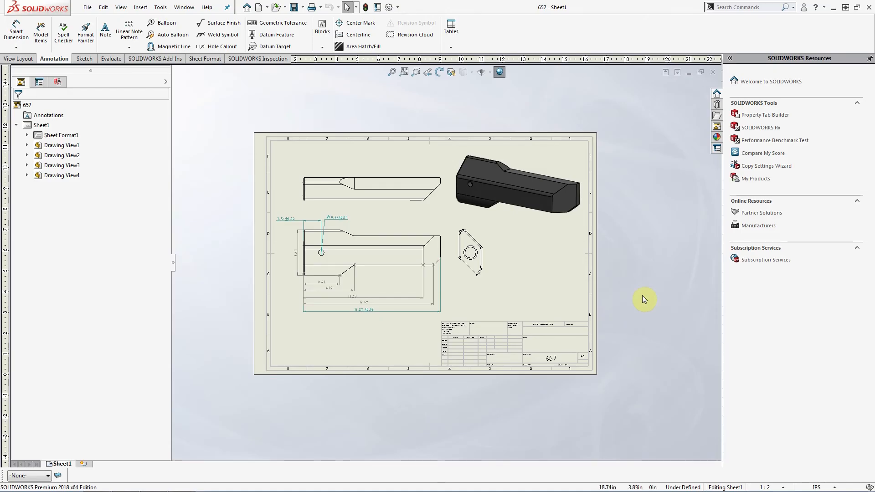
- Open the part from the isometric drawing view, apply its Cut-Away 3D view, then Front
{"action": "right_click", "coordinate": [553, 170]}
{"action": "left_click", "coordinate": [564, 158]}
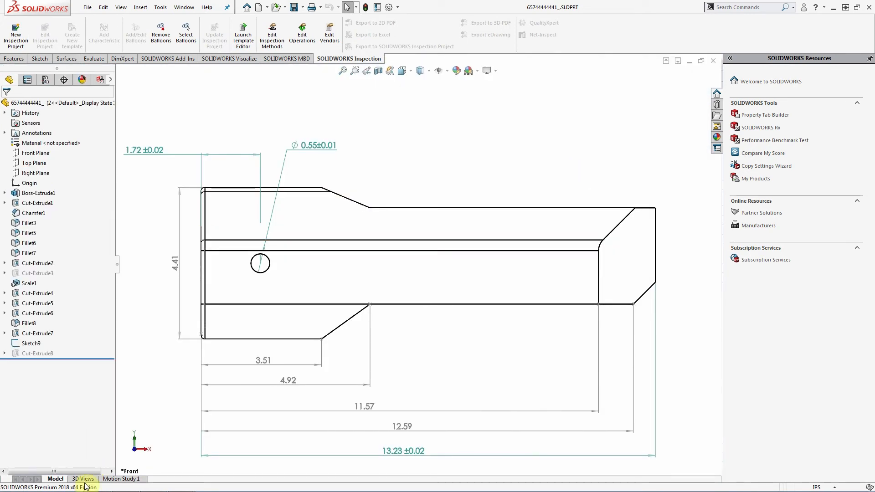
{"action": "left_click", "coordinate": [84, 479]}
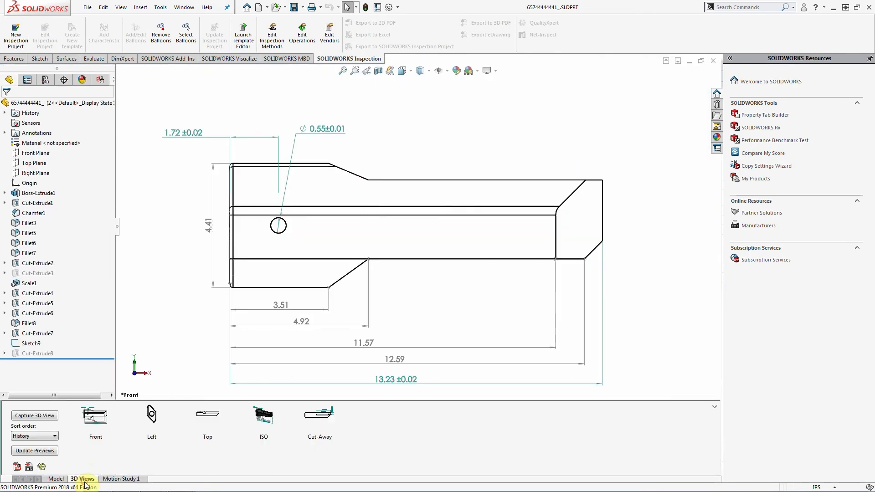
{"action": "left_click", "coordinate": [337, 418]}
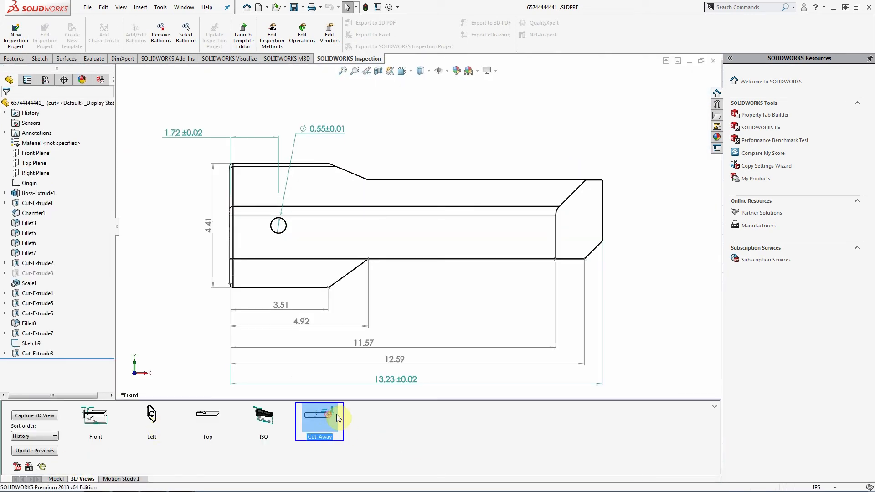
{"action": "left_click", "coordinate": [94, 416]}
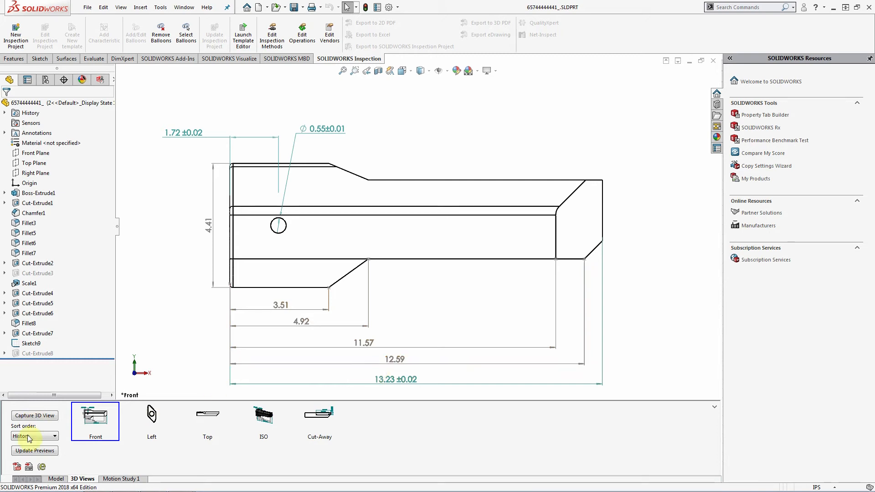
- Start Publish to 3D PDF and open the 2018-MBD-Template theme for editing
{"action": "left_click", "coordinate": [17, 467]}
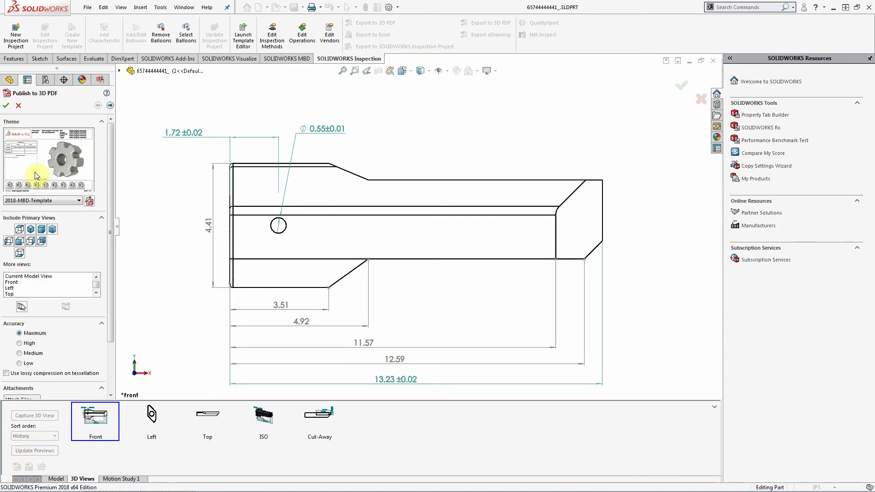
{"action": "left_click", "coordinate": [90, 201]}
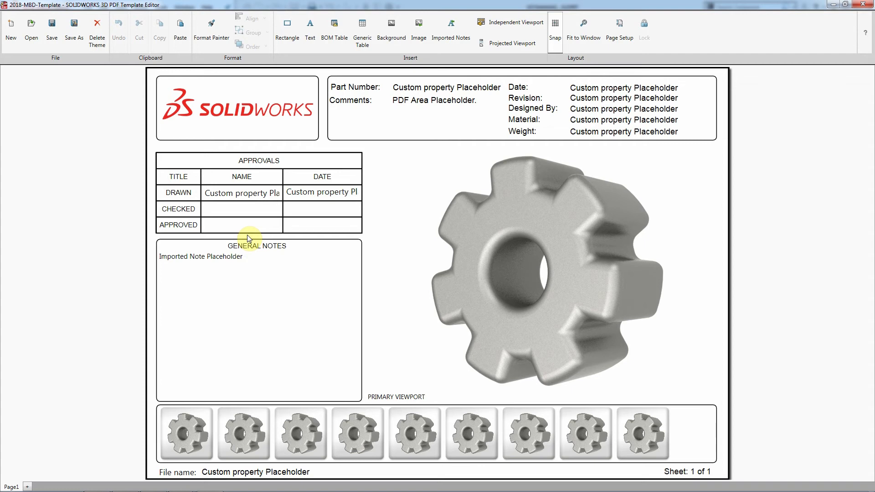
- Inspect the Part Number, General Notes and imported note placeholder settings
{"action": "double_click", "coordinate": [424, 89]}
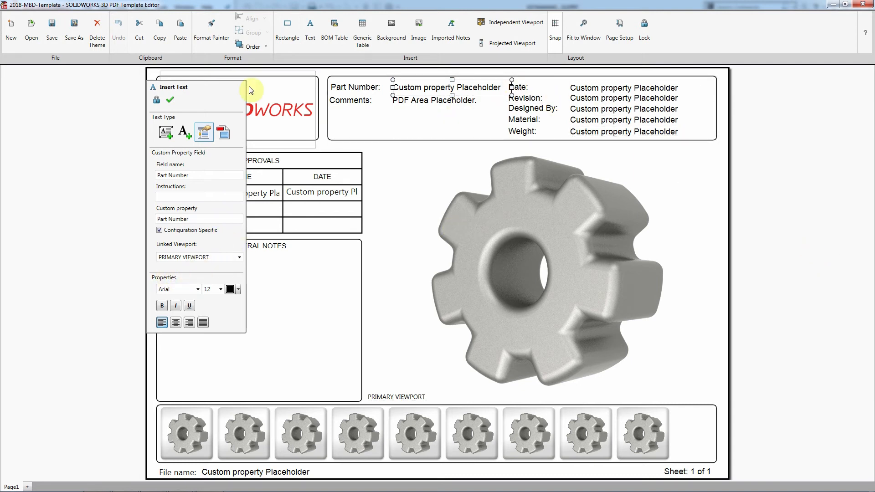
{"action": "left_click", "coordinate": [287, 250]}
{"action": "left_click", "coordinate": [246, 268]}
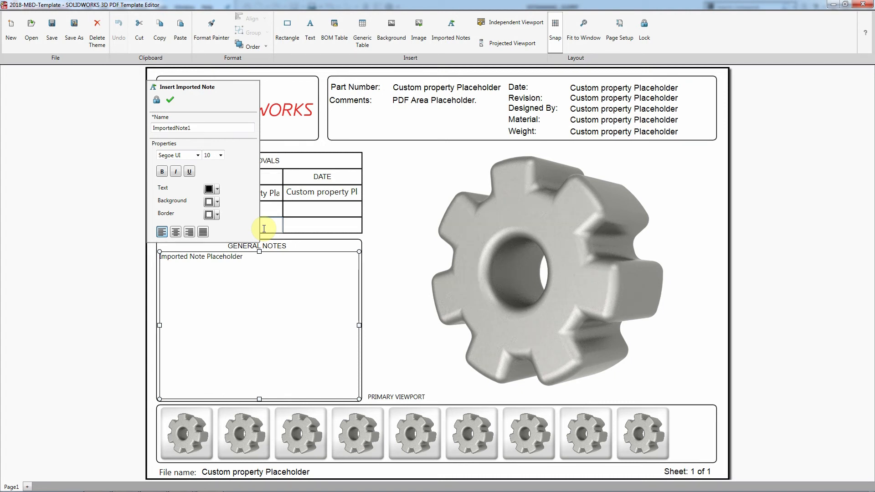
- Shrink the primary gear viewport by pulling its lower-right corner toward the upper left
{"action": "left_click", "coordinate": [622, 241]}
{"action": "left_click_drag", "start_coordinate": [716, 399], "coordinate": [575, 287]}
{"action": "left_click", "coordinate": [651, 303]}
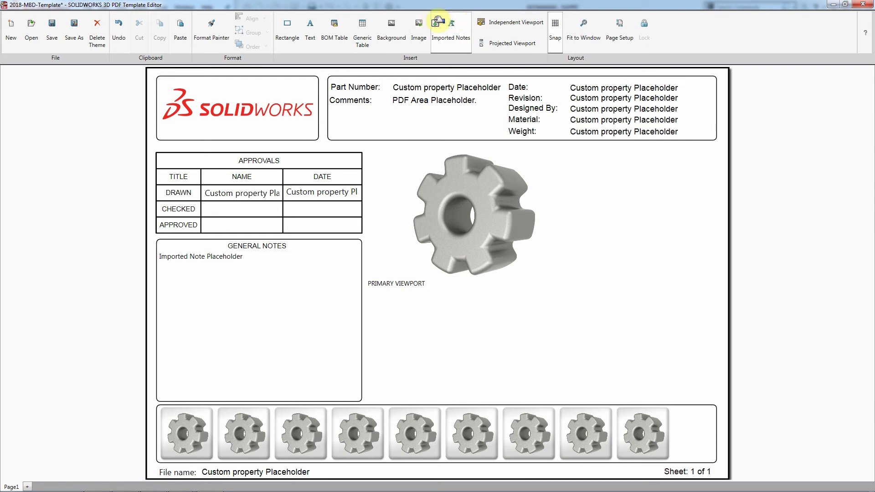
- Add an independent viewport at the page's lower right, then close the template editor
{"action": "left_click", "coordinate": [544, 28]}
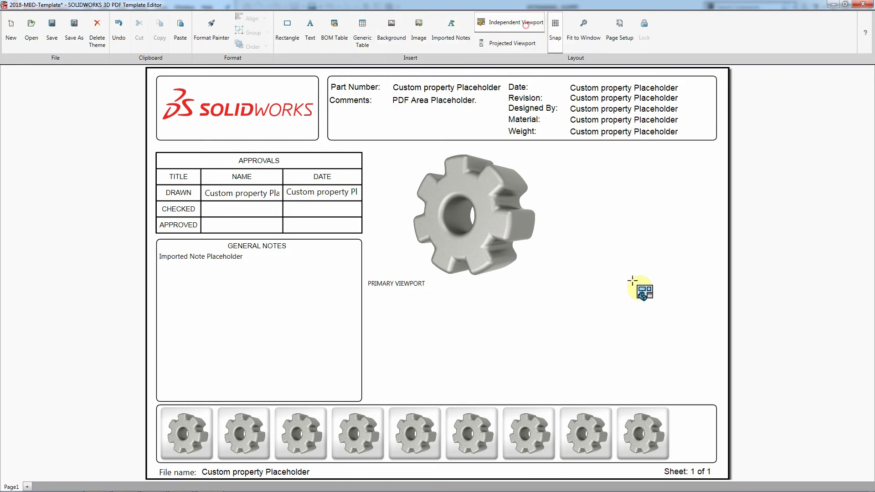
{"action": "mouse_move", "coordinate": [597, 304]}
{"action": "left_mouse_down"}
{"action": "mouse_move", "coordinate": [647, 358]}
{"action": "mouse_move", "coordinate": [709, 394]}
{"action": "left_mouse_up"}
{"action": "left_click", "coordinate": [717, 380]}
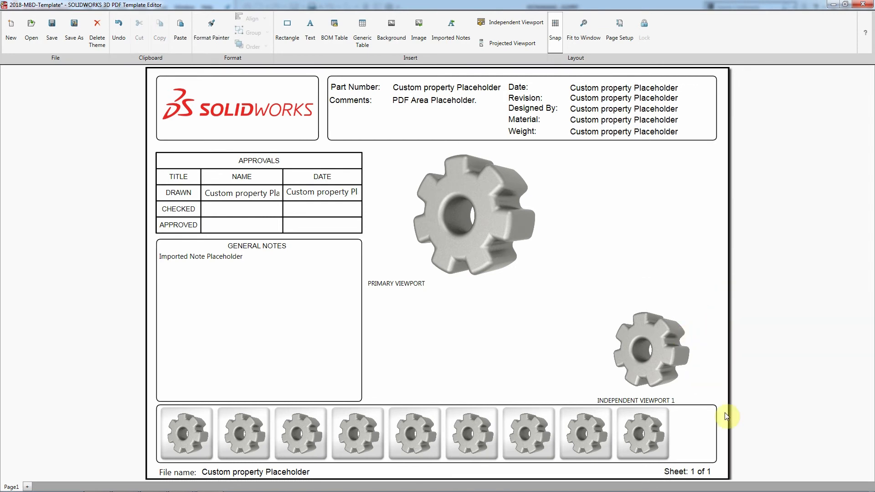
{"action": "left_click", "coordinate": [490, 430]}
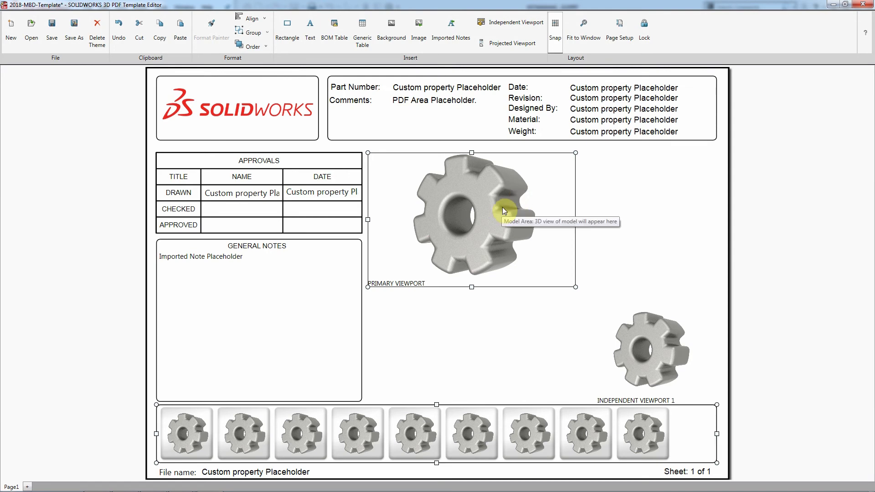
{"action": "left_click", "coordinate": [863, 4]}
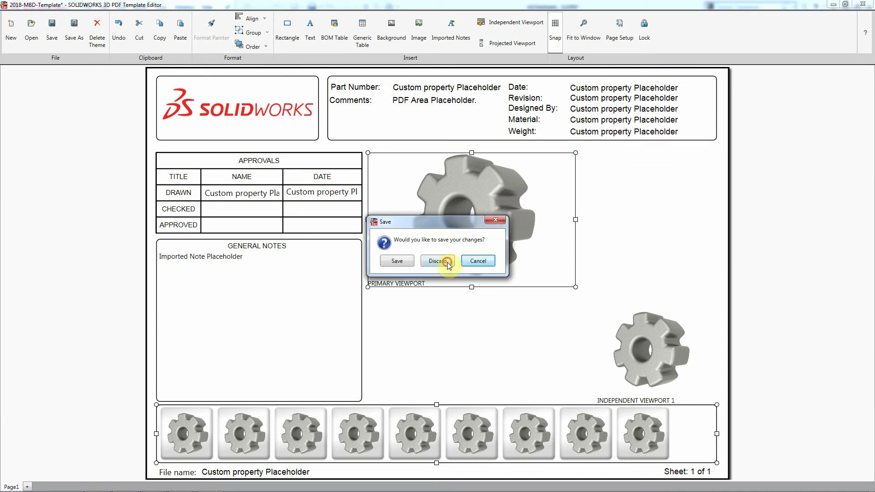
- Discard template changes, include all extra views, attach a STEP 242 file, and show Front
{"action": "left_click", "coordinate": [448, 262]}
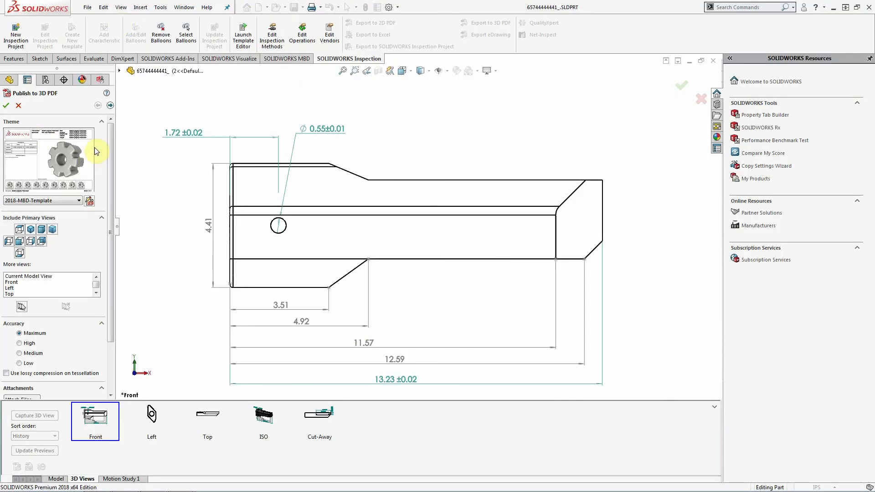
{"action": "left_click", "coordinate": [24, 307]}
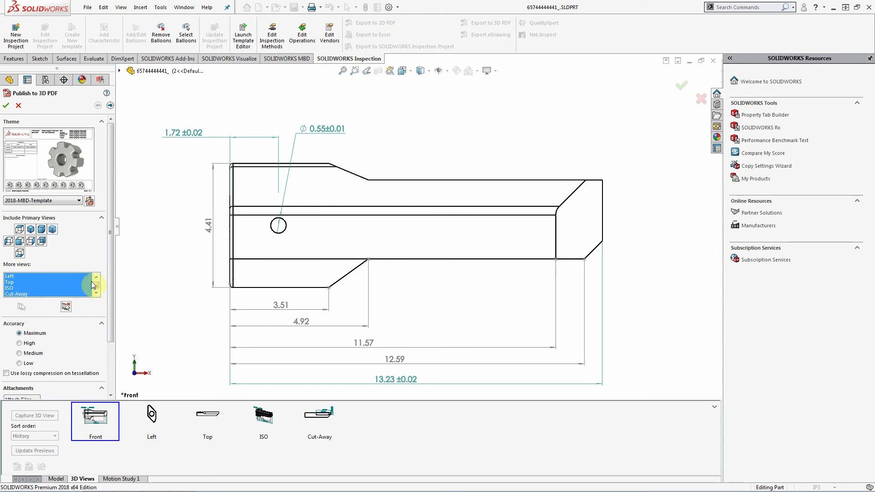
{"action": "scroll", "coordinate": [6, 281], "scroll_direction": "up", "scroll_amount": 1}
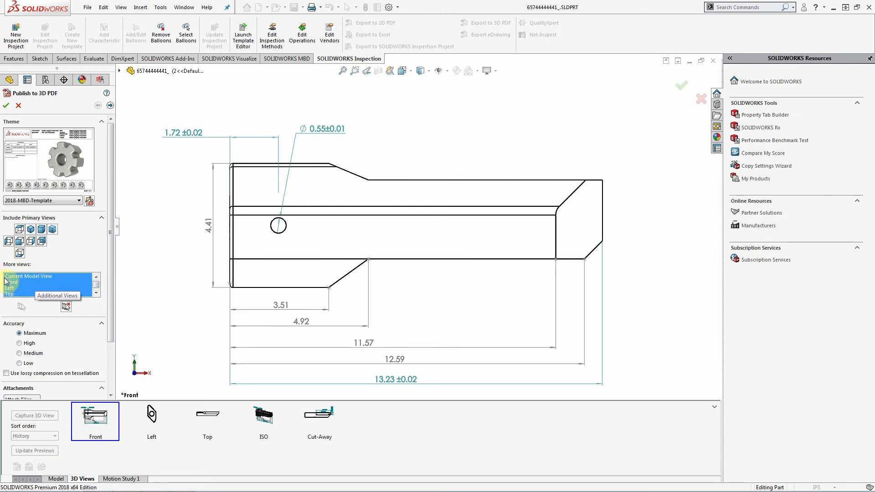
{"action": "left_click", "coordinate": [113, 361]}
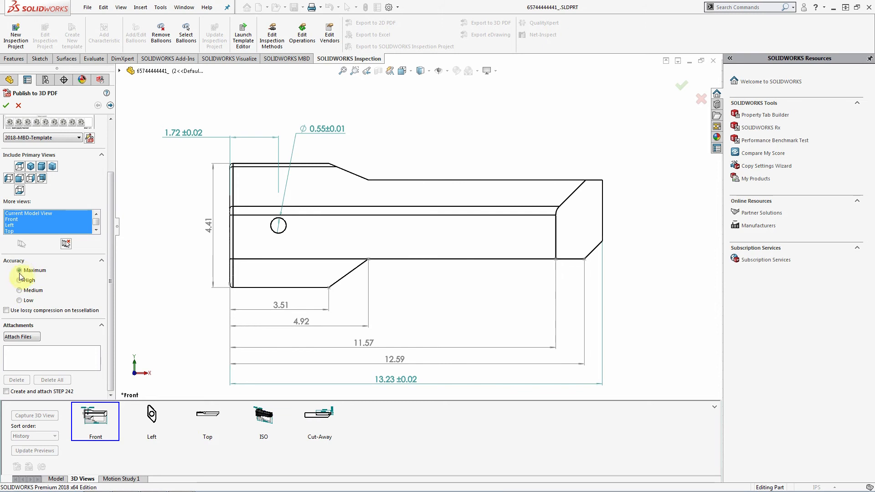
{"action": "left_click", "coordinate": [25, 396]}
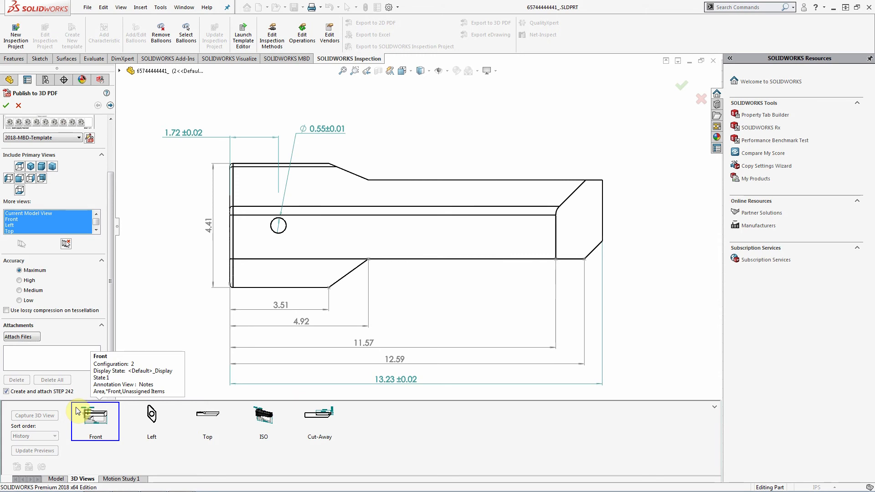
{"action": "left_click", "coordinate": [77, 411]}
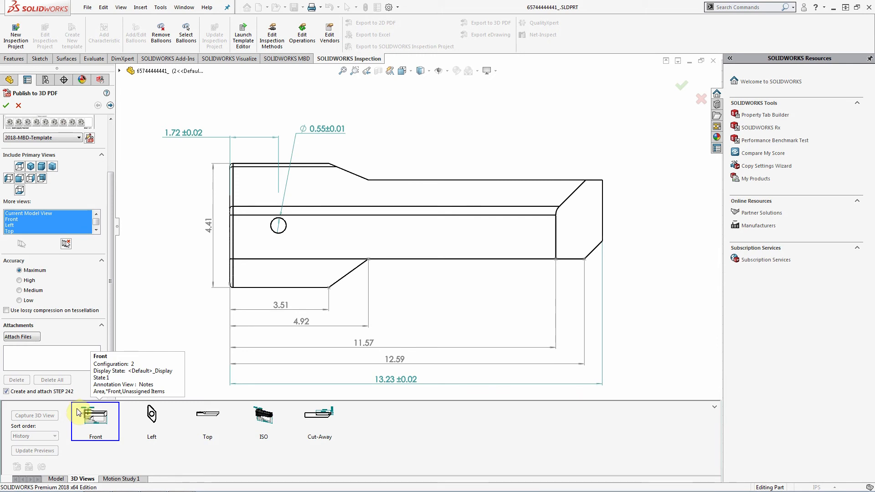
- Open the custom property text mapping and browse the choices for Designed By, Material and Drawn By
{"action": "left_click", "coordinate": [110, 106]}
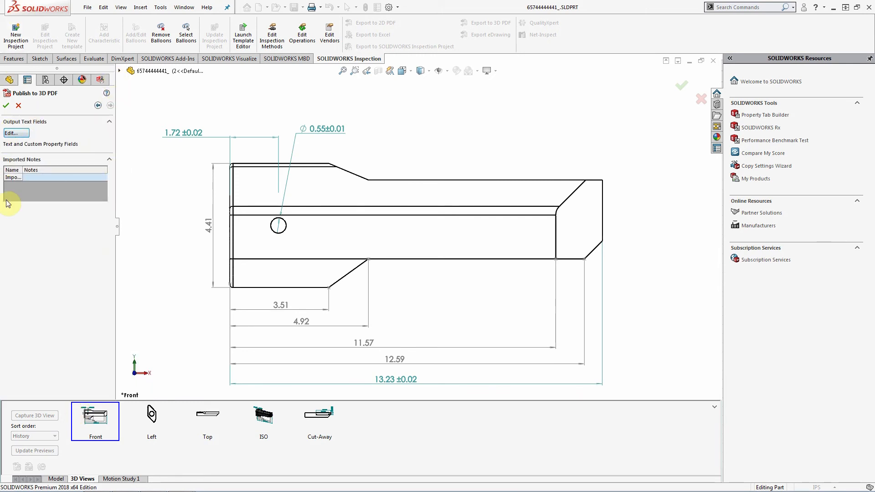
{"action": "left_click", "coordinate": [16, 133]}
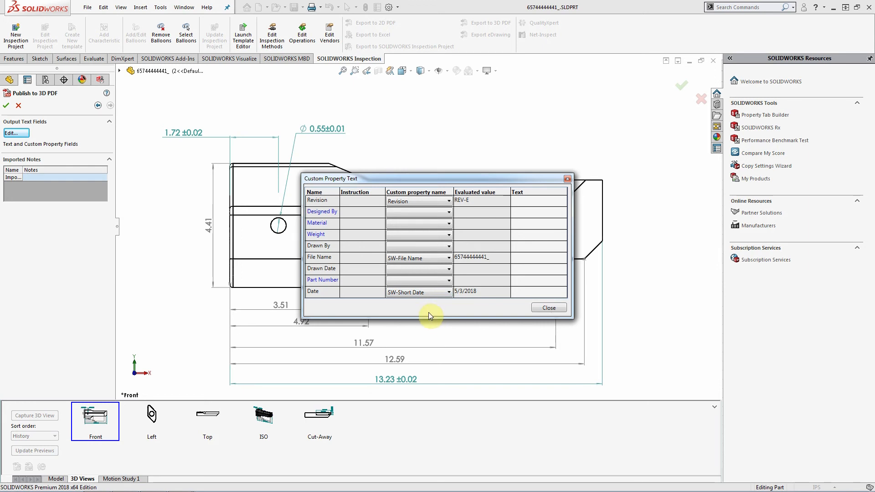
{"action": "left_click", "coordinate": [412, 214]}
{"action": "left_click", "coordinate": [412, 214]}
{"action": "left_click", "coordinate": [415, 229]}
{"action": "left_click", "coordinate": [415, 226]}
{"action": "left_click", "coordinate": [415, 236]}
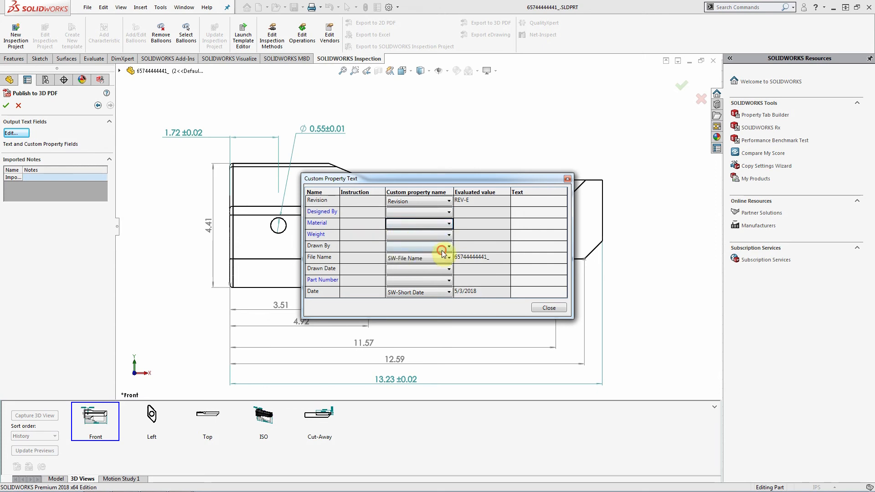
{"action": "left_click", "coordinate": [390, 247]}
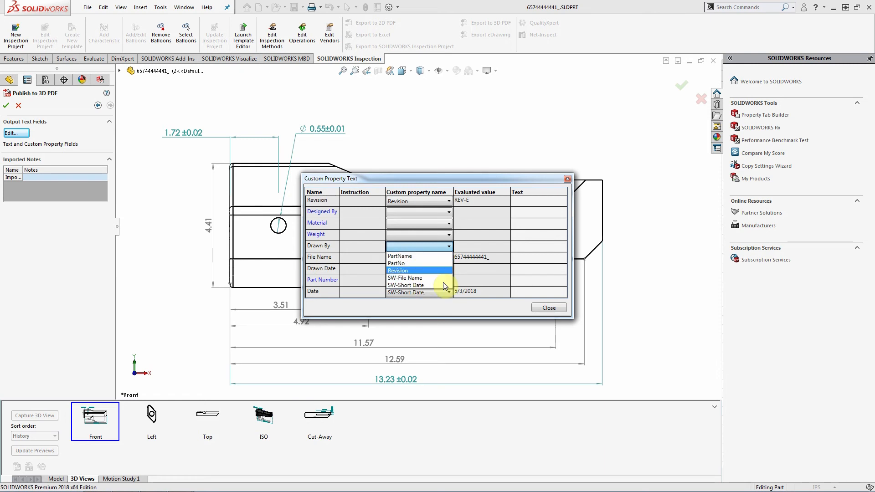
{"action": "left_click", "coordinate": [440, 179]}
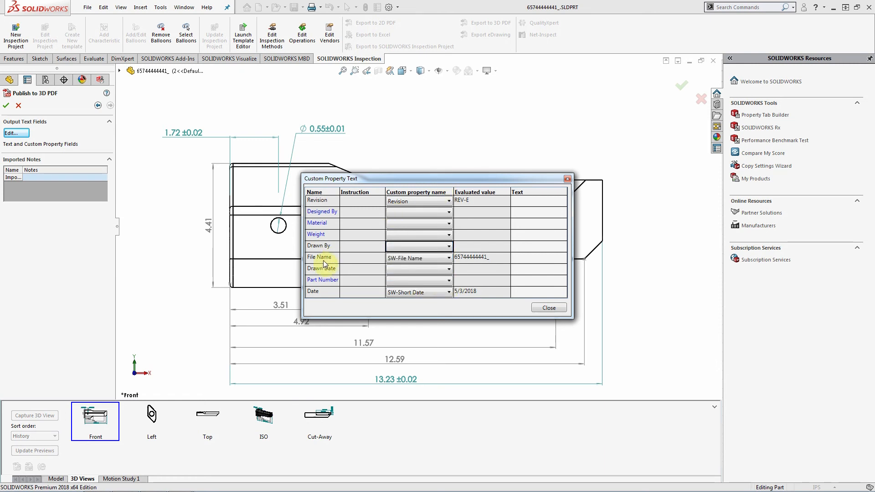
{"action": "left_click", "coordinate": [430, 259]}
{"action": "left_click", "coordinate": [430, 258]}
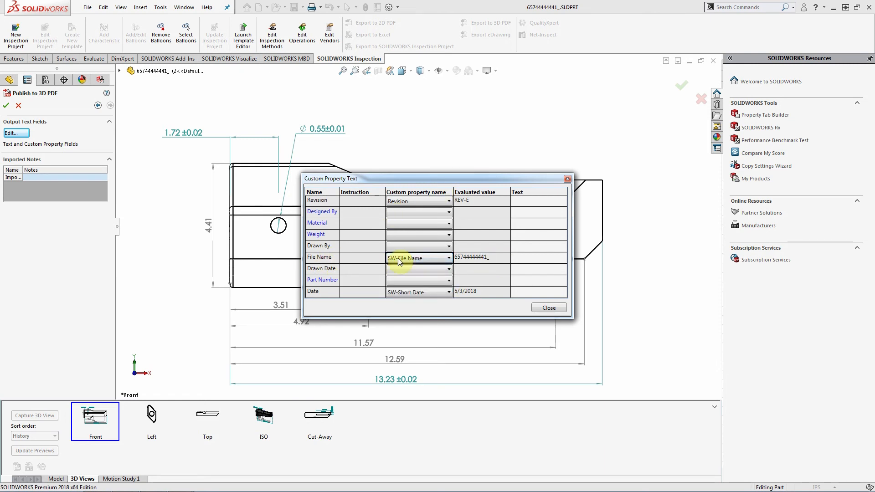
- Map File Name to PartName and Drawn Date to Revision, then close the mapping
{"action": "left_click", "coordinate": [417, 258]}
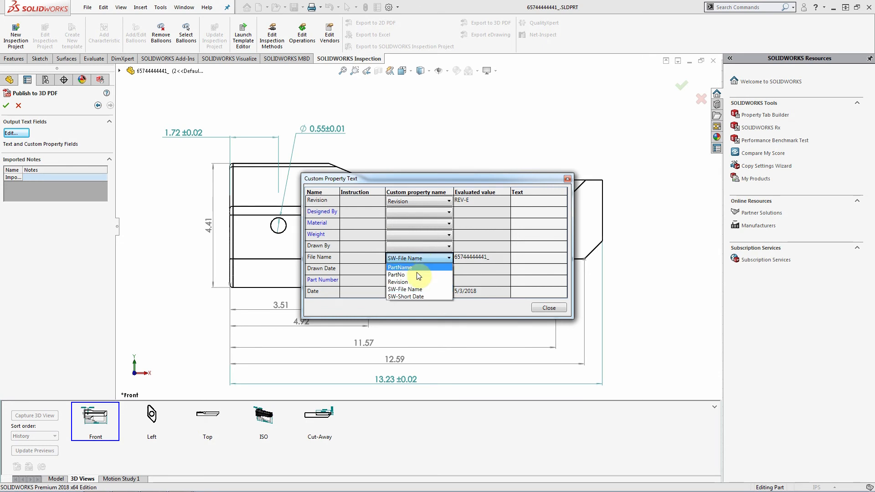
{"action": "left_click", "coordinate": [415, 269]}
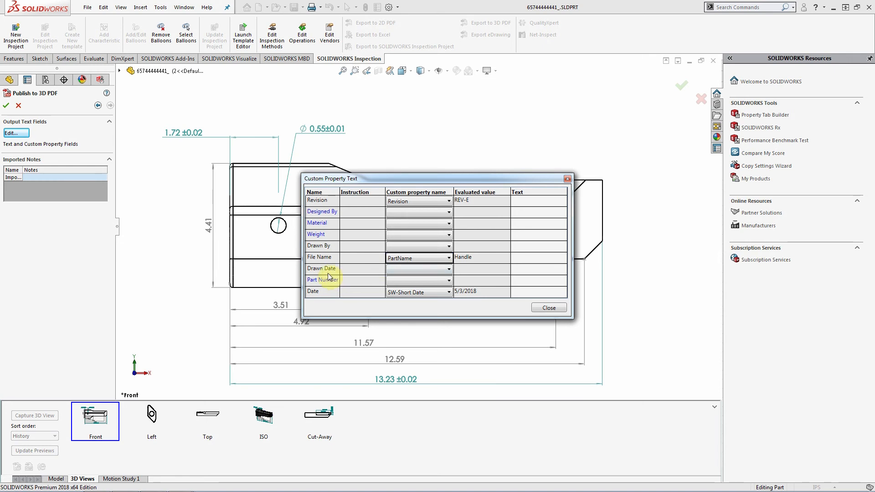
{"action": "left_click", "coordinate": [397, 269]}
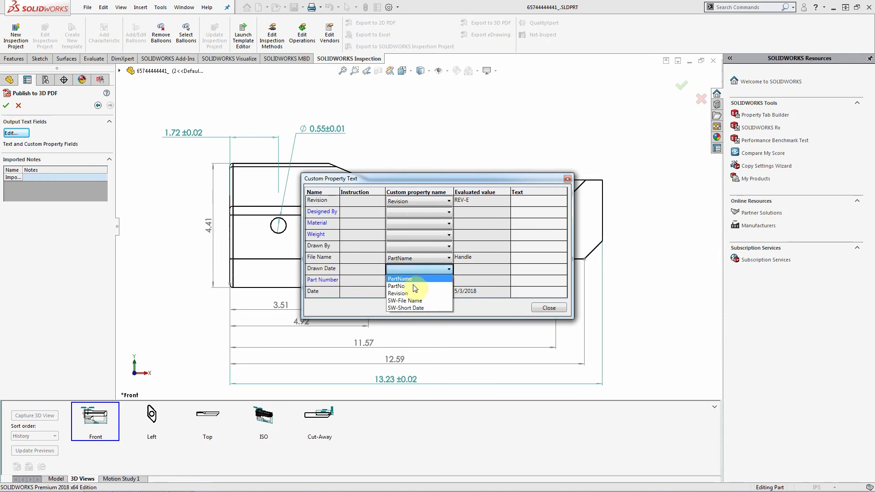
{"action": "left_click", "coordinate": [357, 269]}
{"action": "left_click", "coordinate": [416, 270]}
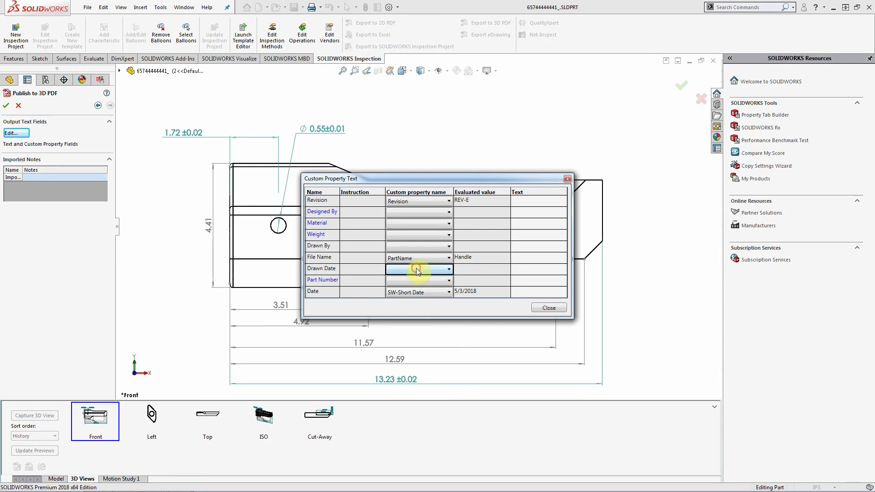
{"action": "left_click", "coordinate": [417, 292]}
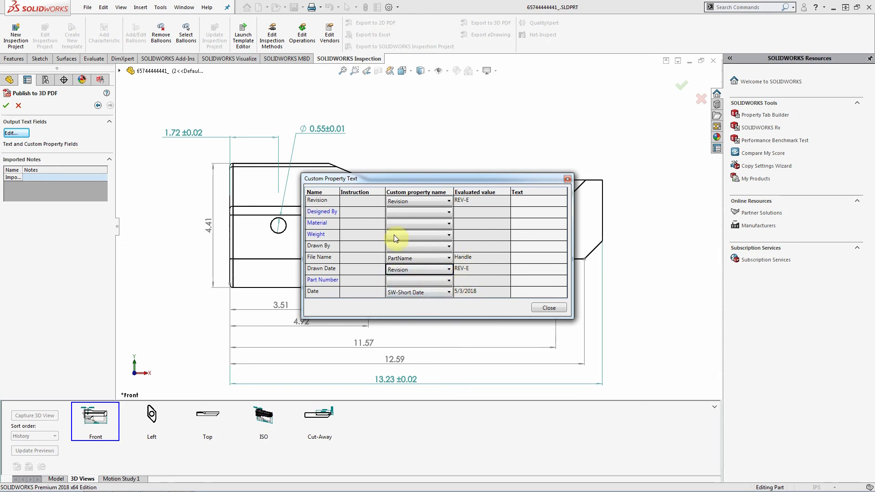
{"action": "left_click", "coordinate": [548, 309]}
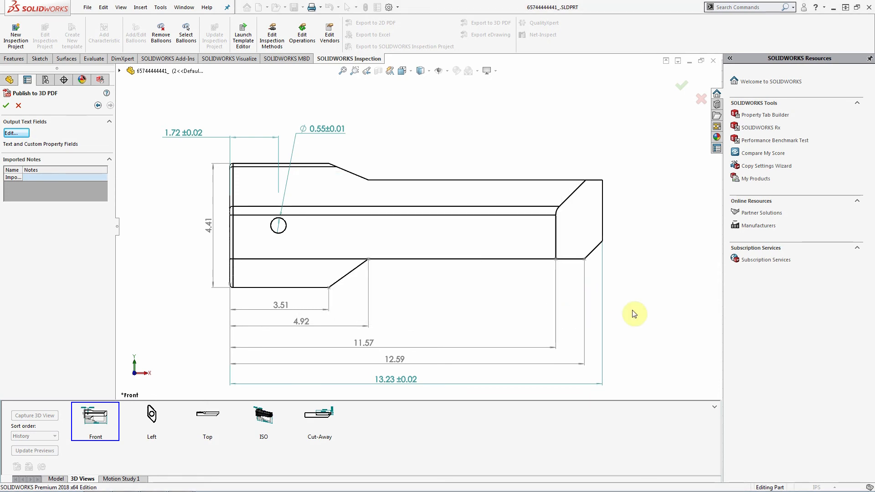
- Publish the 3D PDF as 3dpdf in the Webinar Wednesday folder
{"action": "left_click", "coordinate": [6, 106]}
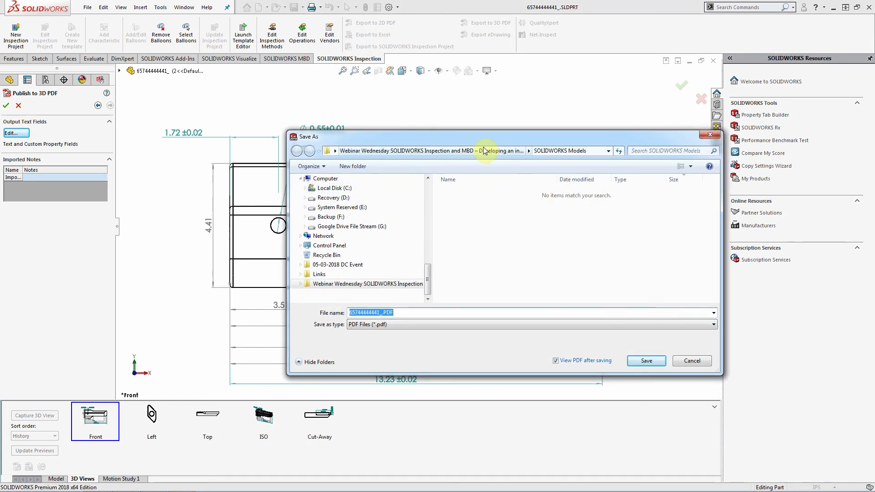
{"action": "left_click", "coordinate": [401, 151]}
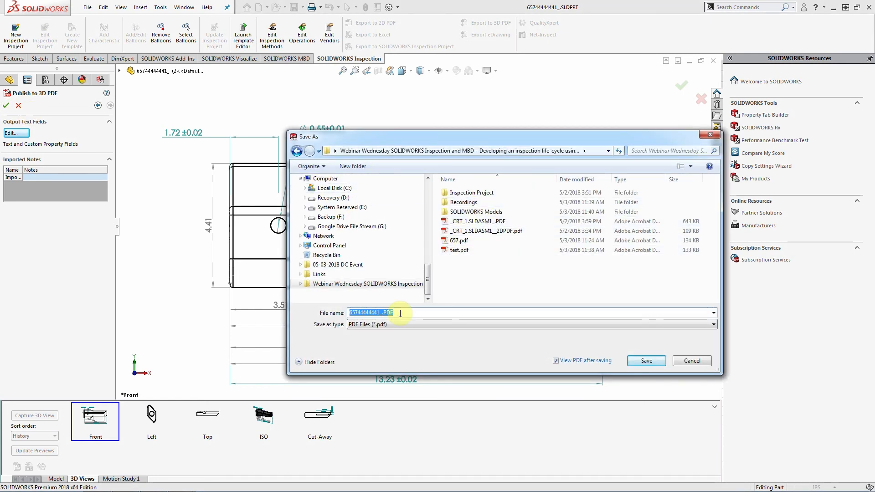
{"action": "type", "text": "3dpdf"}
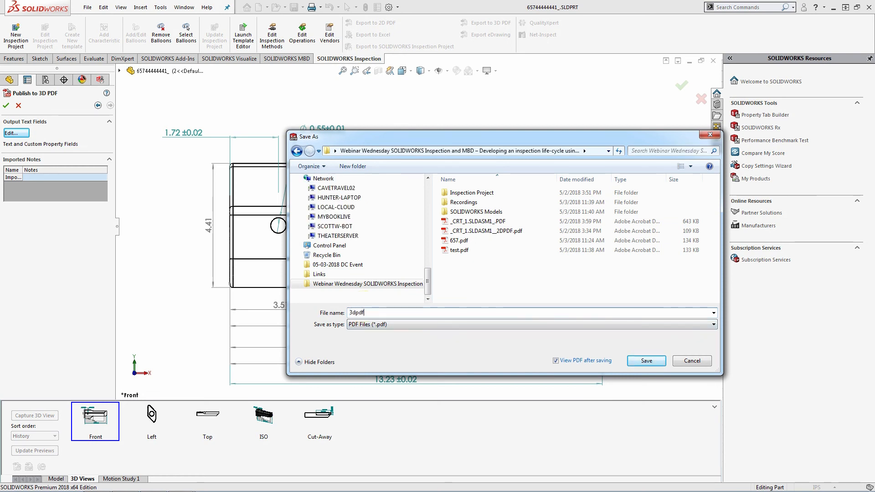
{"action": "key", "text": "Return"}
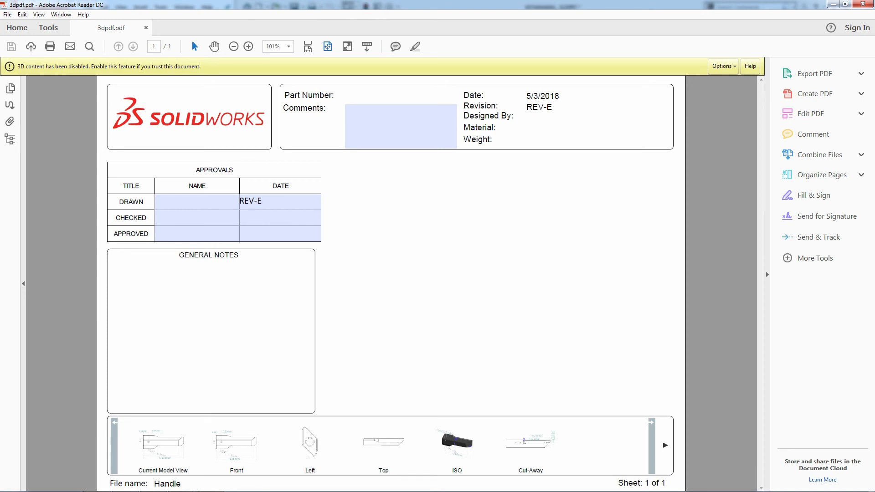
- Always trust the document to enable its 3D content, then rotate the handle model
{"action": "left_click", "coordinate": [722, 67]}
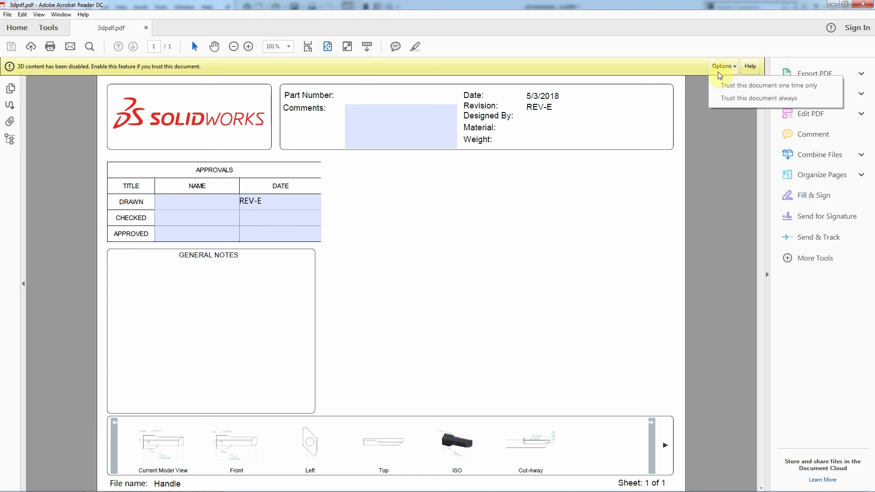
{"action": "left_click", "coordinate": [761, 98]}
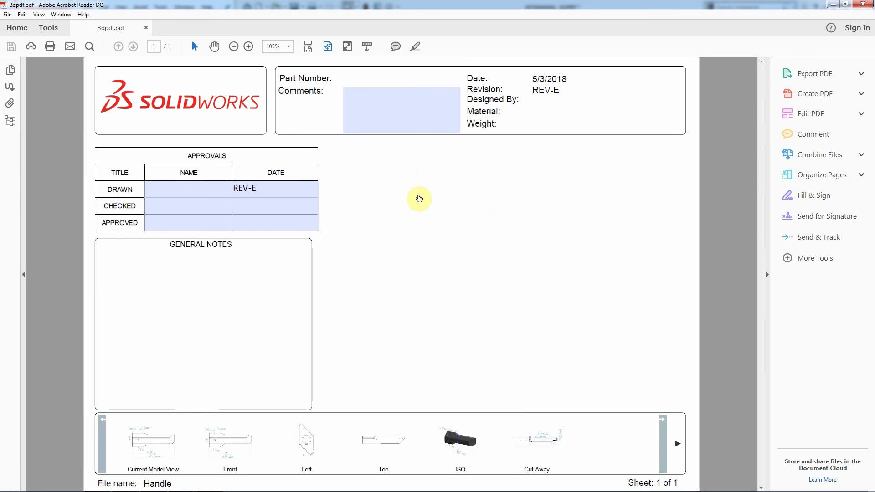
{"action": "left_click", "coordinate": [430, 235]}
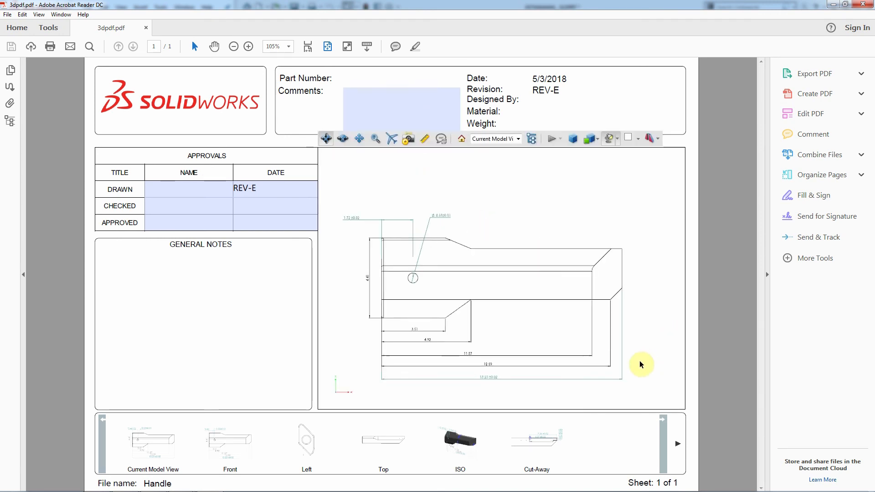
{"action": "left_click_drag", "start_coordinate": [600, 238], "coordinate": [201, 371]}
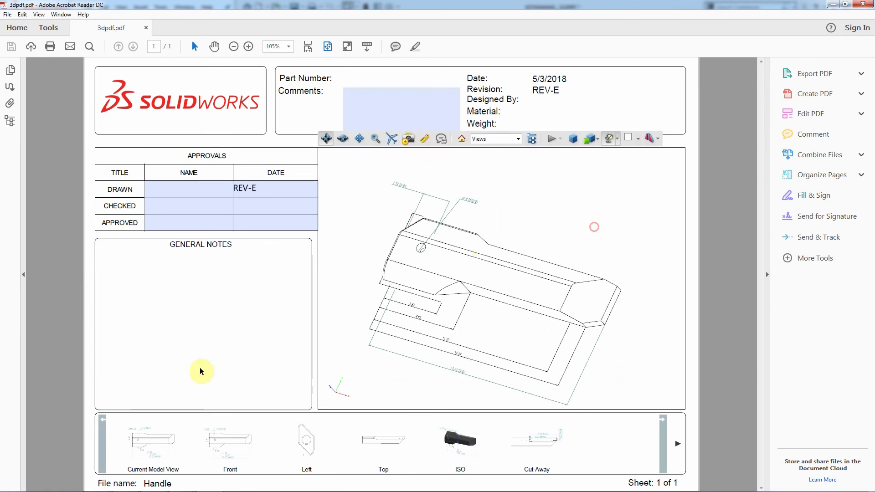
- Cycle through the Current Model, Front, Cut-Away and ISO views, then rotate to an oblique angle
{"action": "left_click", "coordinate": [165, 440]}
{"action": "left_click", "coordinate": [247, 446]}
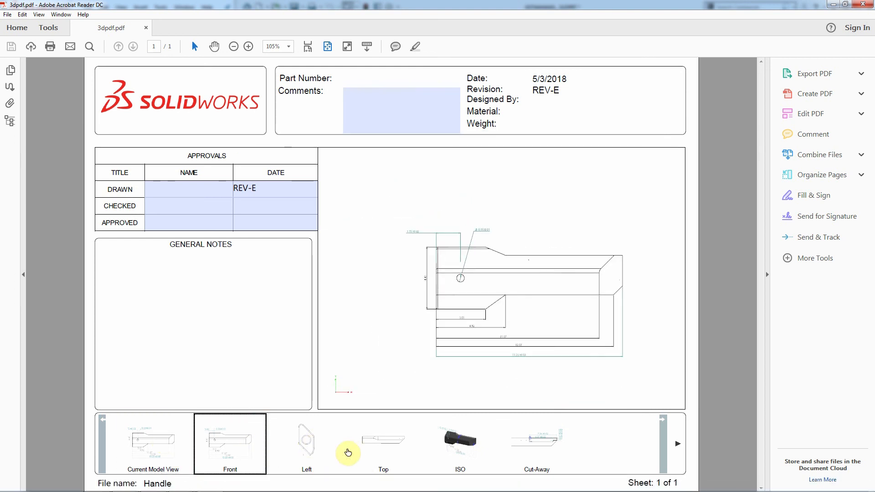
{"action": "left_click", "coordinate": [542, 443]}
{"action": "left_click", "coordinate": [461, 441]}
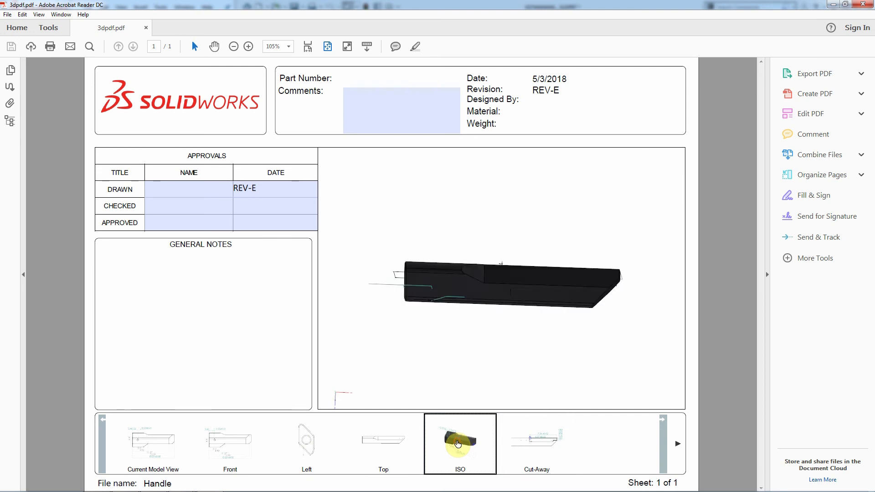
{"action": "scroll", "coordinate": [553, 346], "scroll_direction": "down", "scroll_amount": 8}
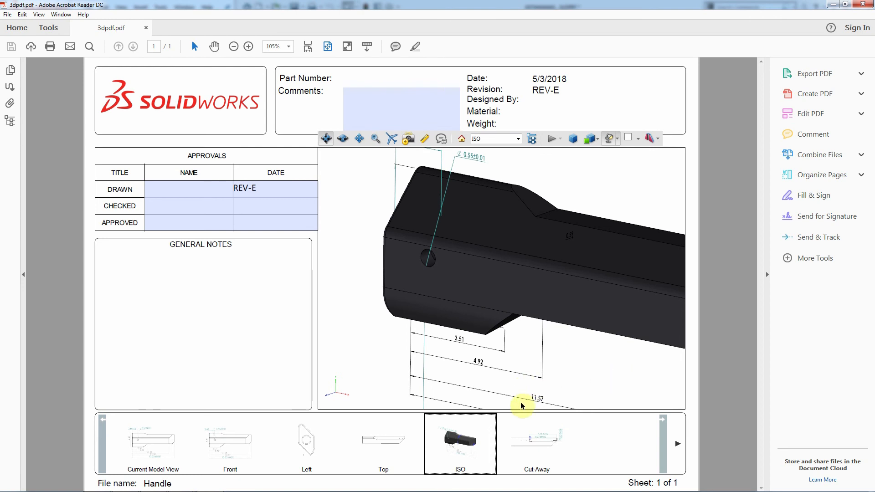
{"action": "left_click", "coordinate": [541, 434]}
{"action": "left_click", "coordinate": [133, 435]}
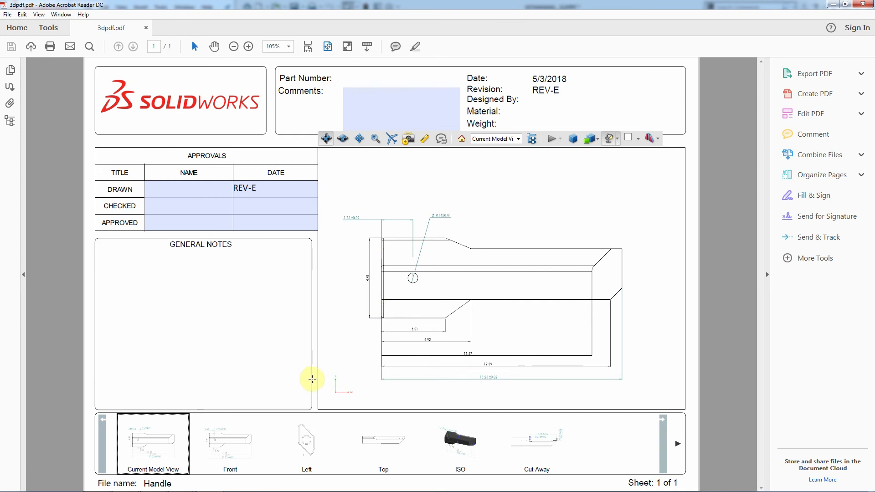
{"action": "mouse_move", "coordinate": [553, 283]}
{"action": "left_mouse_down"}
{"action": "mouse_move", "coordinate": [494, 283]}
{"action": "mouse_move", "coordinate": [544, 291]}
{"action": "mouse_move", "coordinate": [541, 273]}
{"action": "left_mouse_up"}
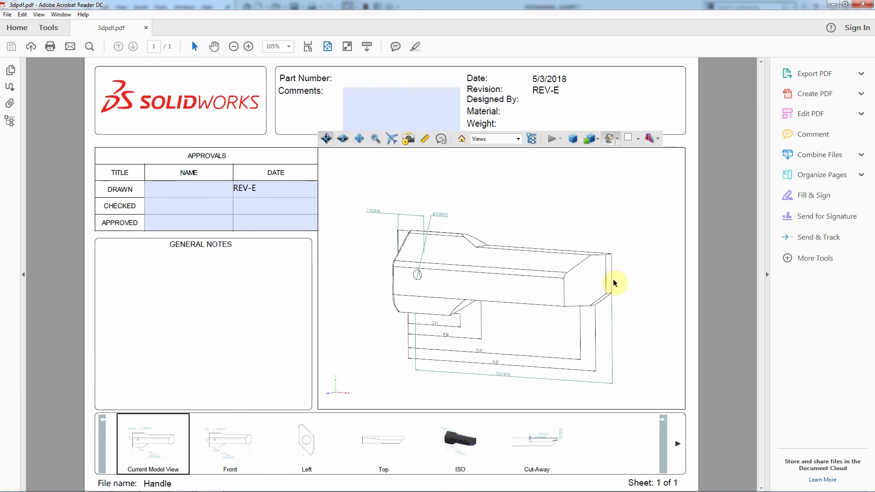